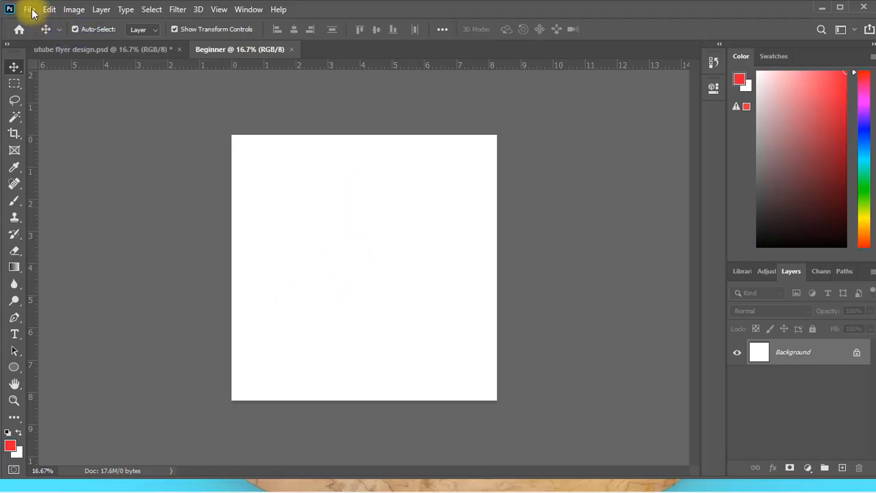
pyautogui.click(31, 12)
pyautogui.click(50, 28)
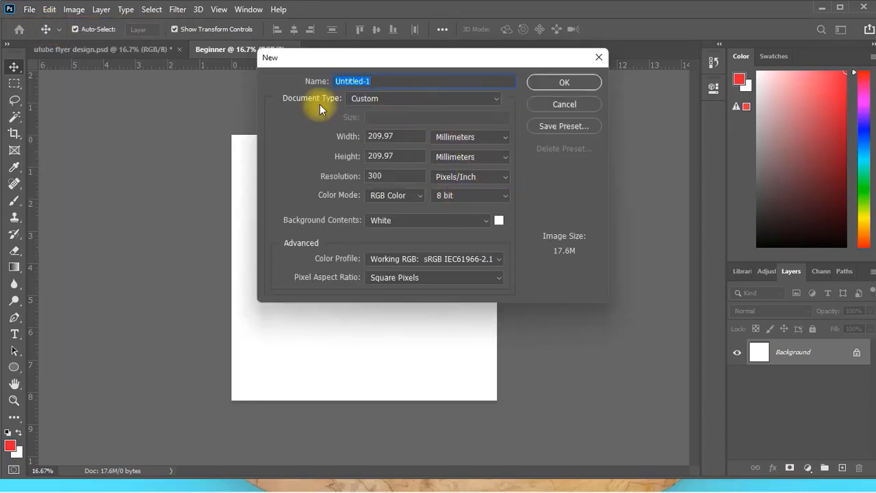
pyautogui.click(500, 137)
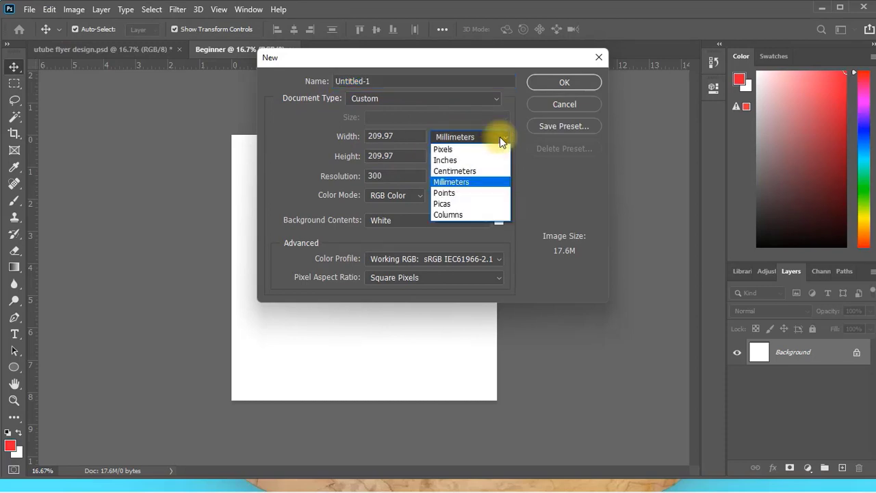
pyautogui.click(500, 137)
pyautogui.click(490, 99)
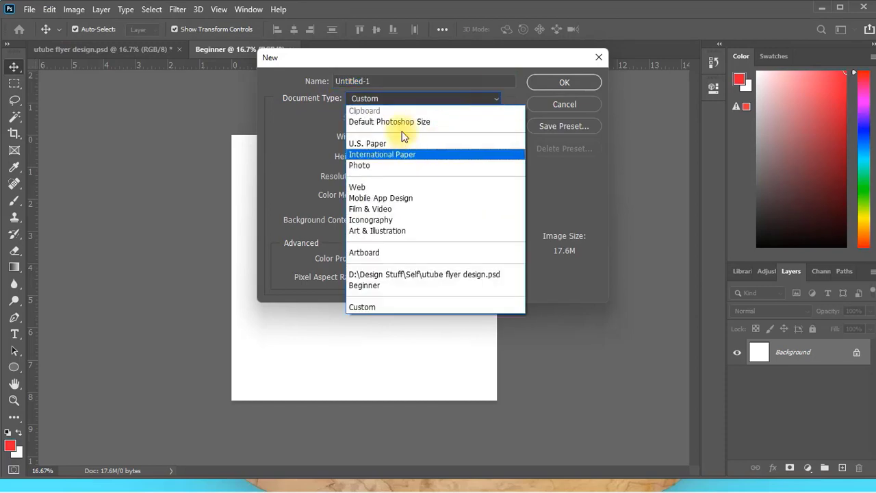
pyautogui.click(405, 154)
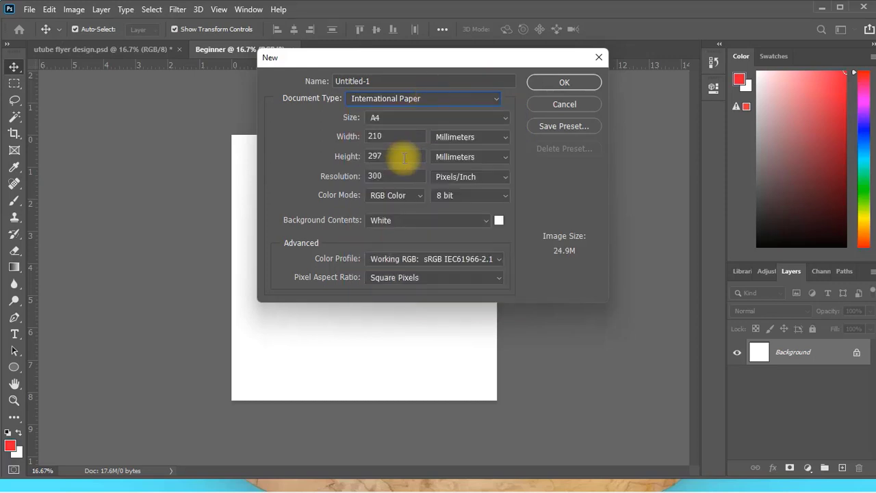
pyautogui.click(505, 118)
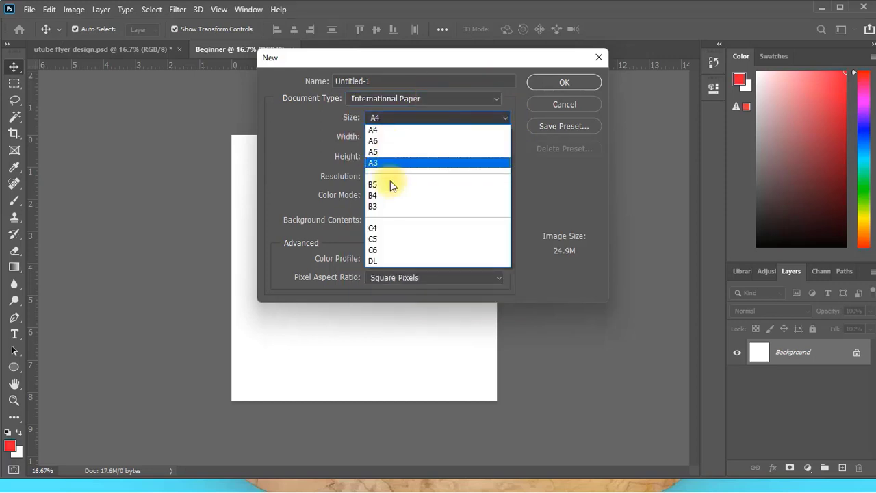
pyautogui.click(573, 187)
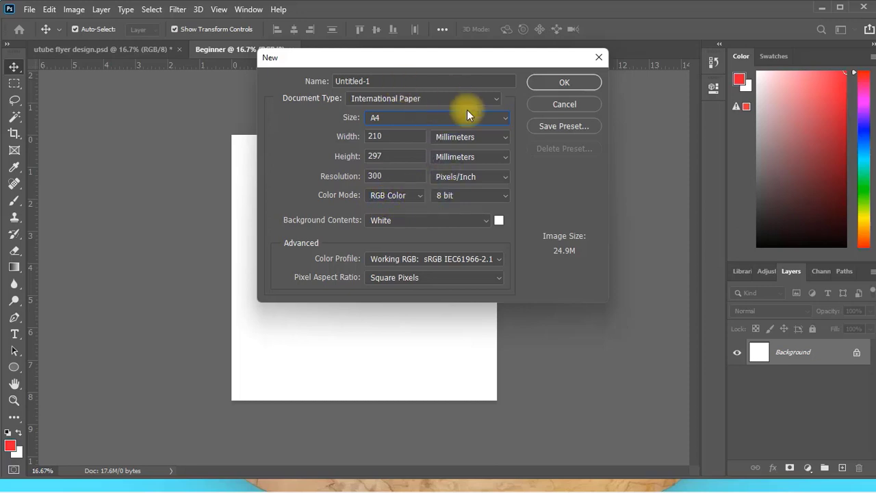
pyautogui.click(569, 106)
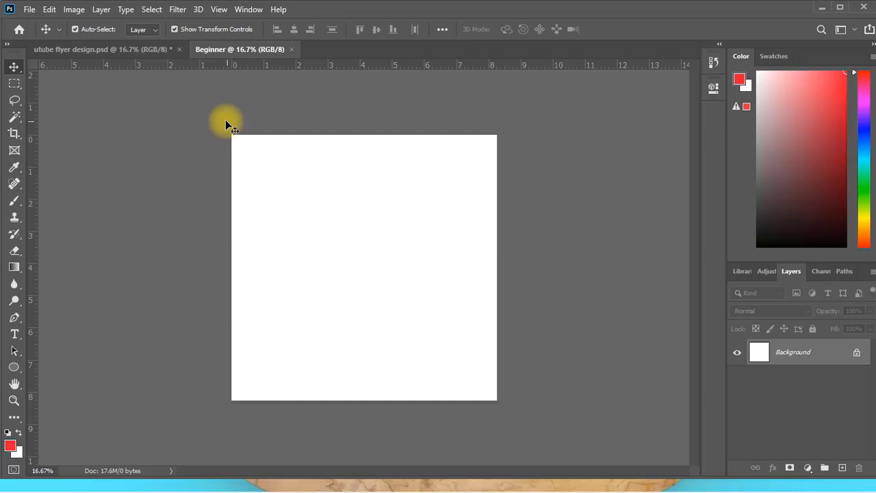
# - In utube flyer design.psd, hide the Eflyer3, 3x4-lmj and SafPrime layers to reveal the fruits flyer
pyautogui.click(94, 54)
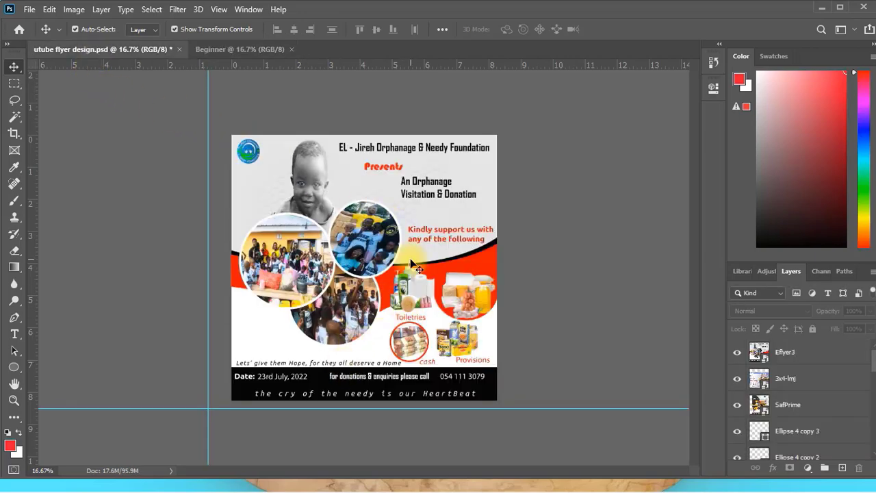
pyautogui.hotkey('ctrl', '+')
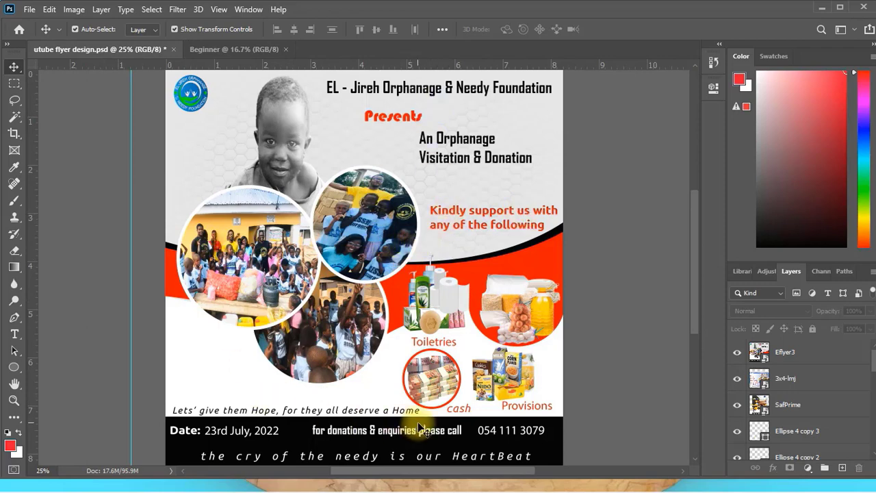
pyautogui.click(551, 399)
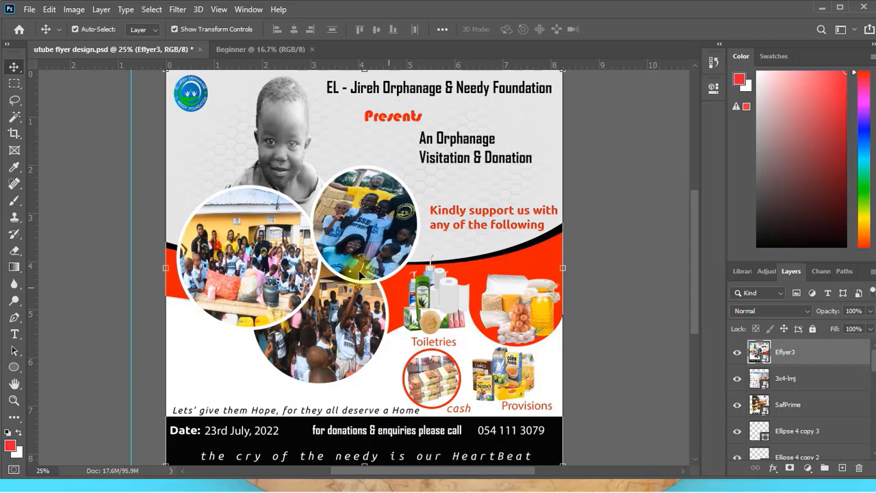
pyautogui.click(737, 353)
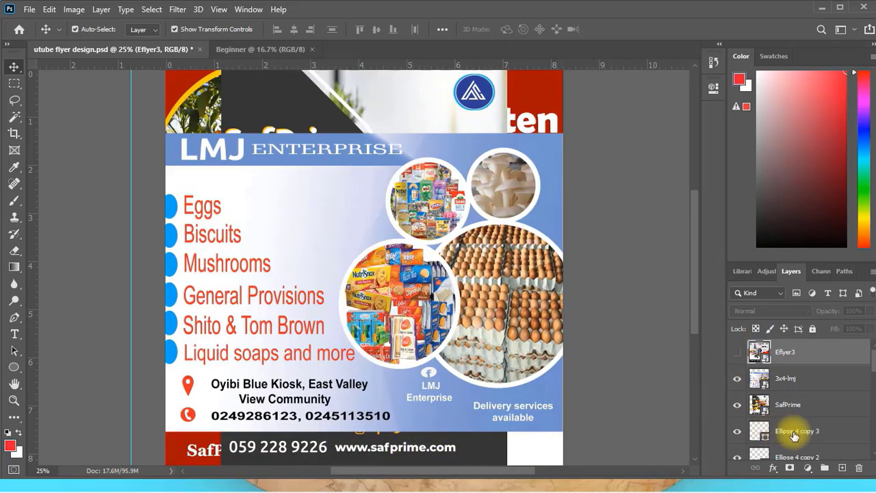
pyautogui.click(738, 384)
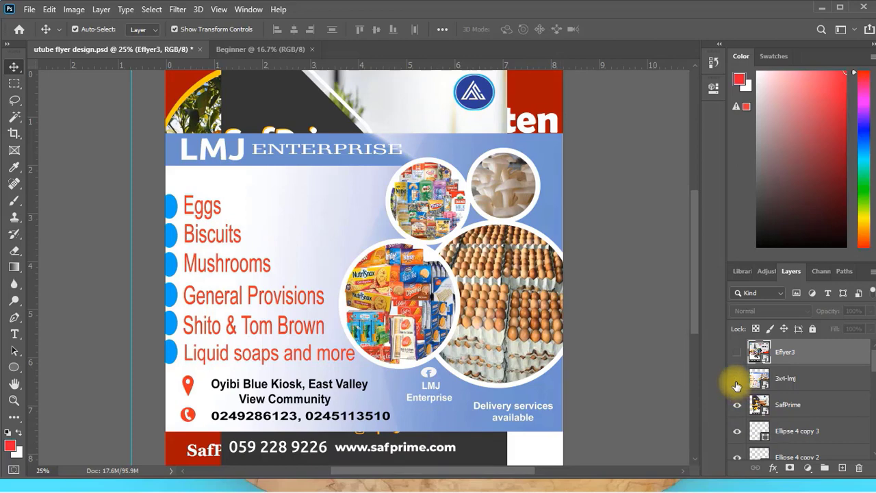
pyautogui.click(738, 404)
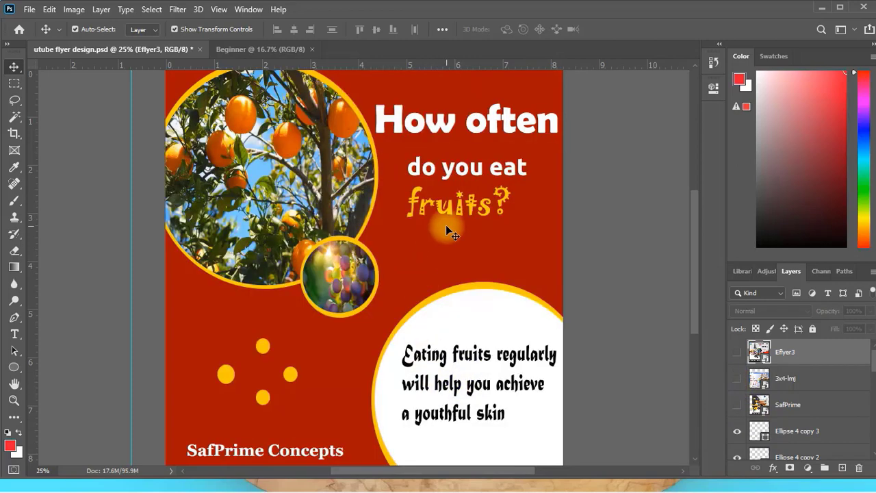
# - In the Beginner document, draw a circle about 1240 px wide near the canvas's upper-left corner with the Ellipse Tool
pyautogui.click(255, 52)
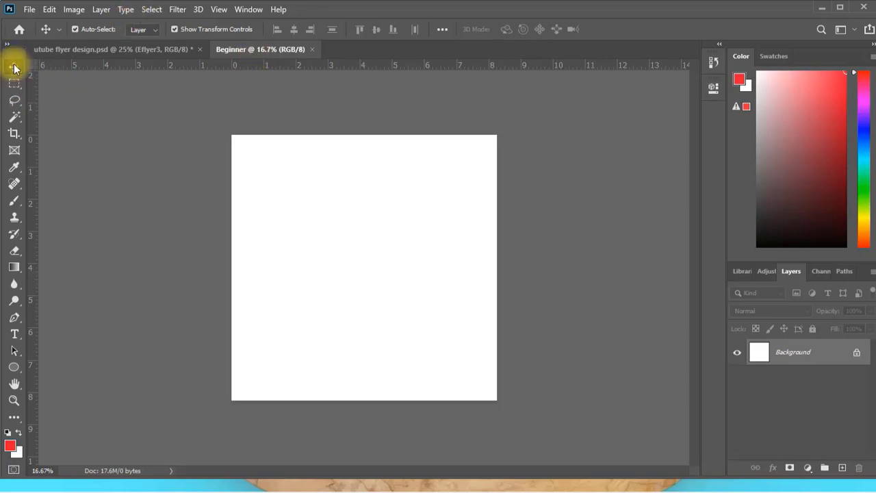
pyautogui.click(22, 371)
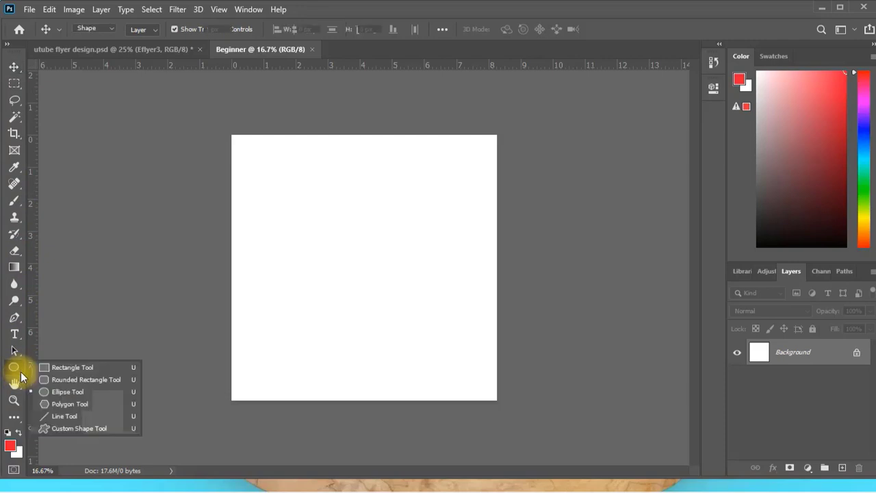
pyautogui.click(68, 390)
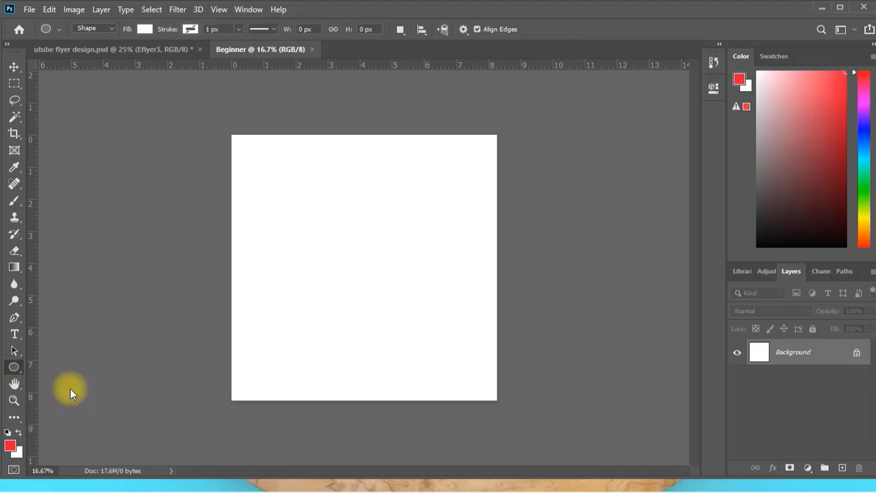
pyautogui.click(14, 367)
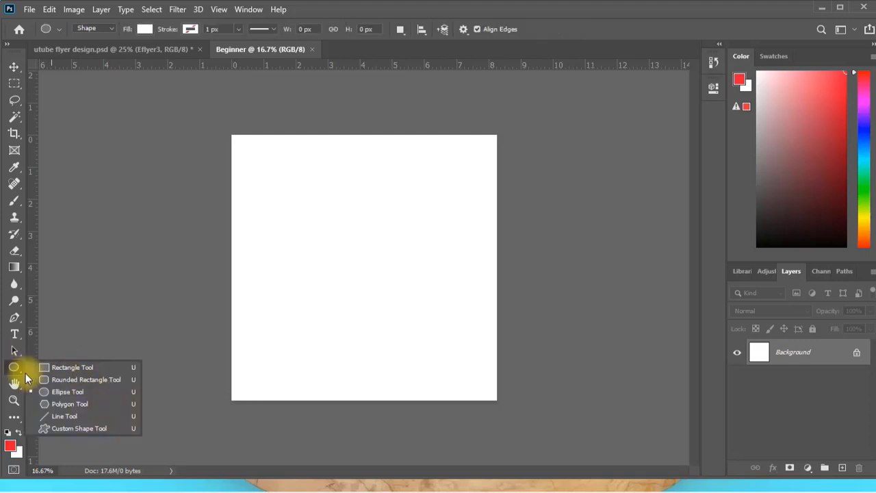
pyautogui.click(61, 393)
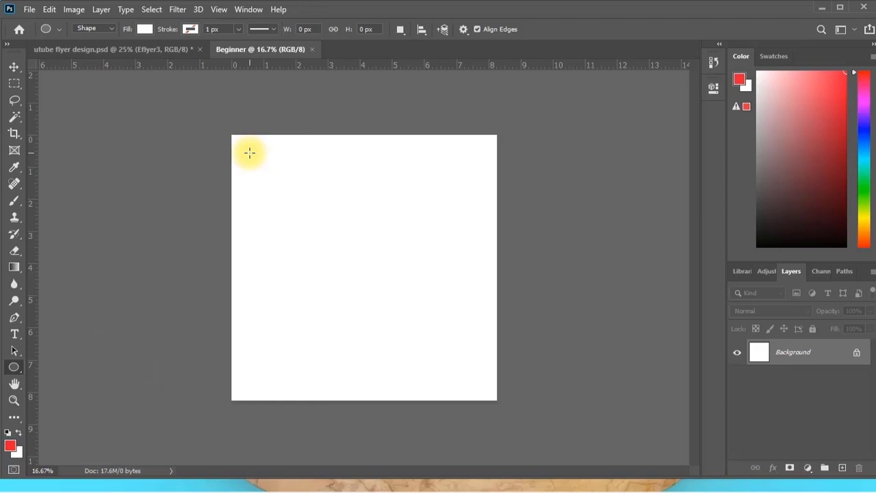
pyautogui.moveTo(249, 153); pyautogui.dragTo(399, 385)
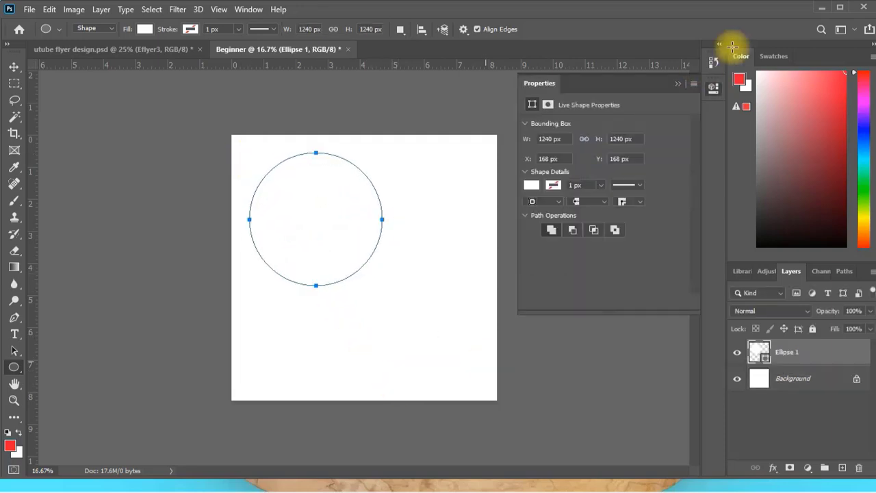
pyautogui.click(677, 88)
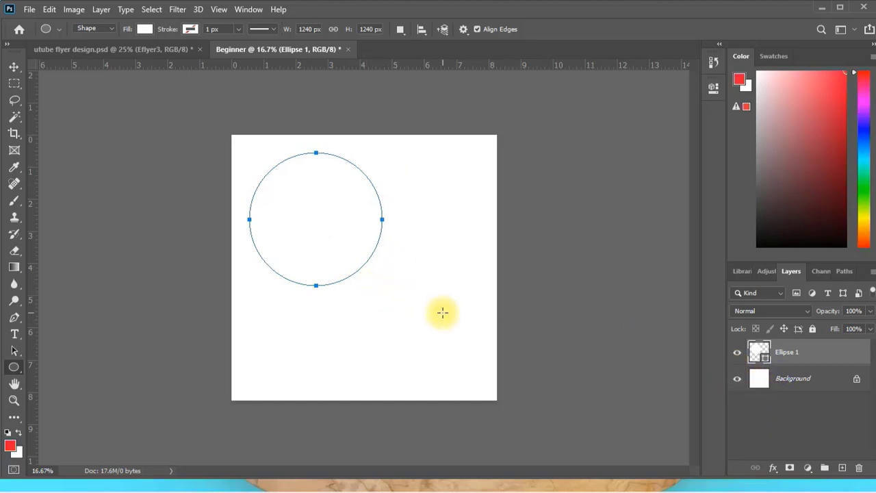
# - Draw an ellipse about 1283 × 1247 px over the canvas's lower-right corner and a 407 px circle overlapping the first circle's lower-right edge
pyautogui.moveTo(403, 297); pyautogui.dragTo(540, 431)
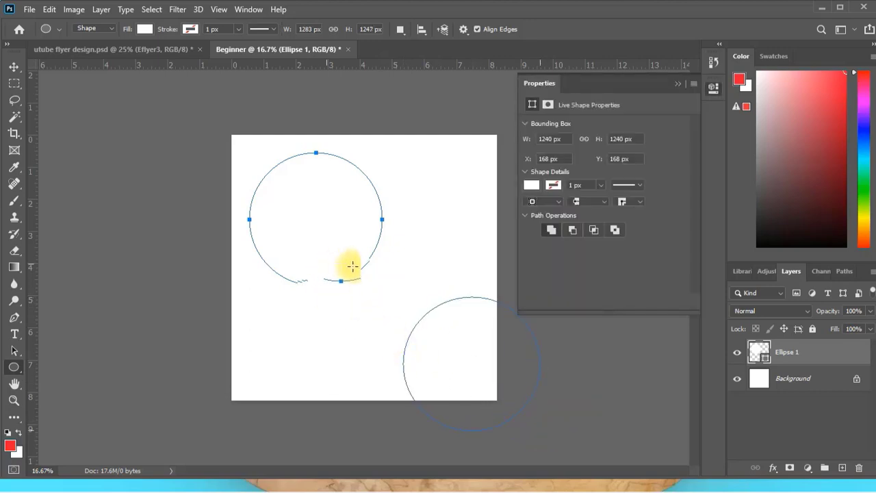
pyautogui.moveTo(322, 260); pyautogui.dragTo(369, 311)
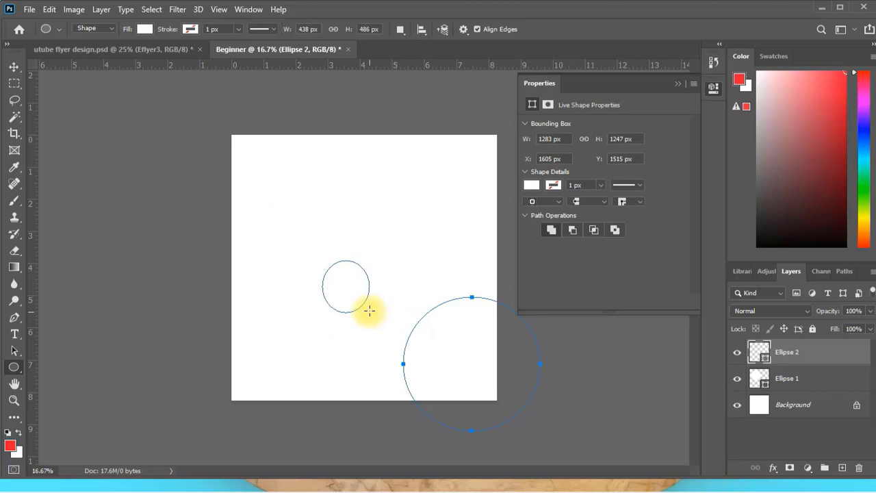
pyautogui.hotkey('ctrl', 'z')
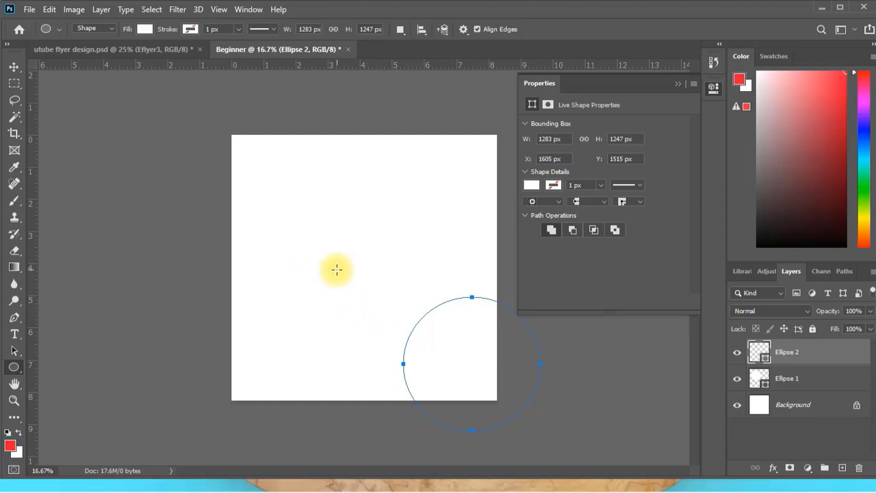
pyautogui.moveTo(336, 269); pyautogui.dragTo(377, 299)
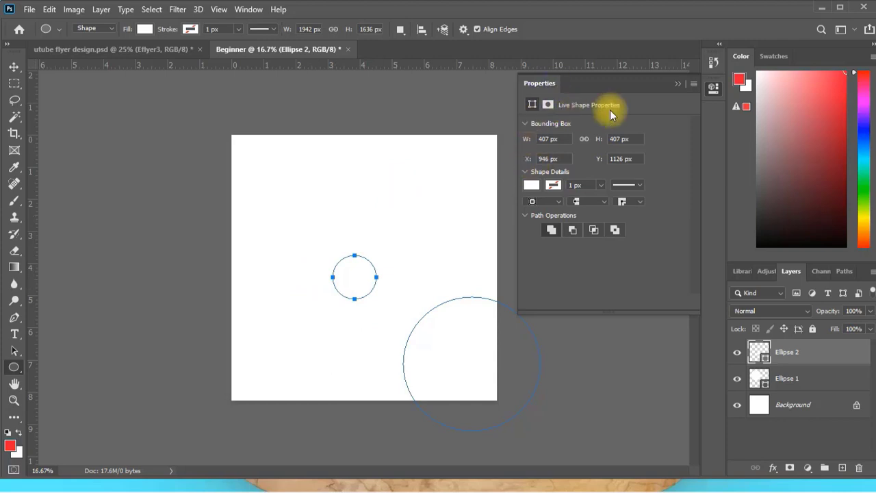
pyautogui.click(680, 83)
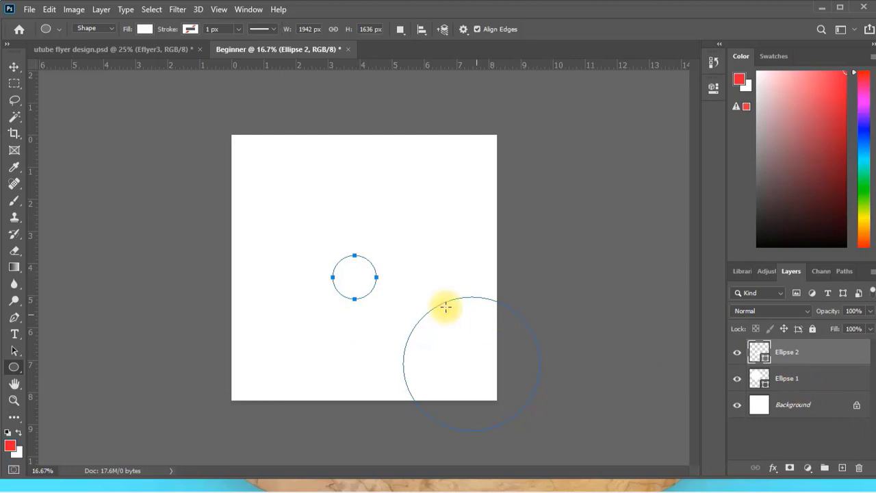
# - Fill the large circle on the Ellipse 1 layer with red ff0000
pyautogui.click(14, 68)
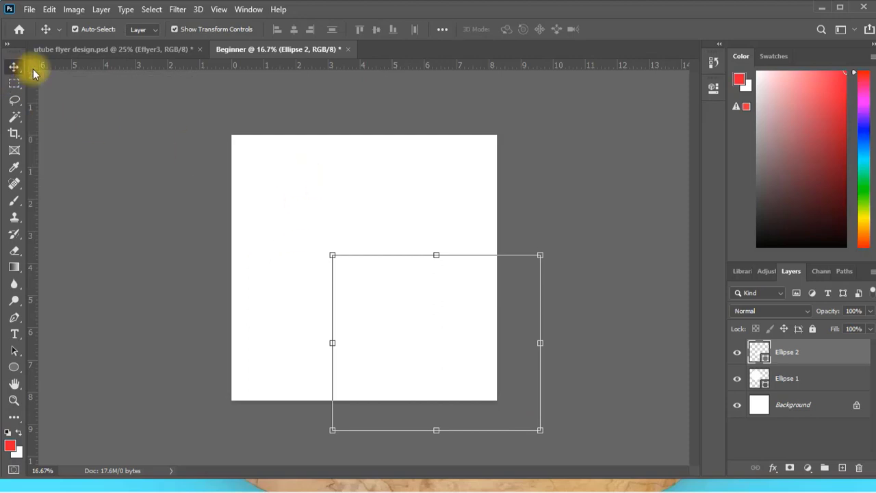
pyautogui.click(299, 249)
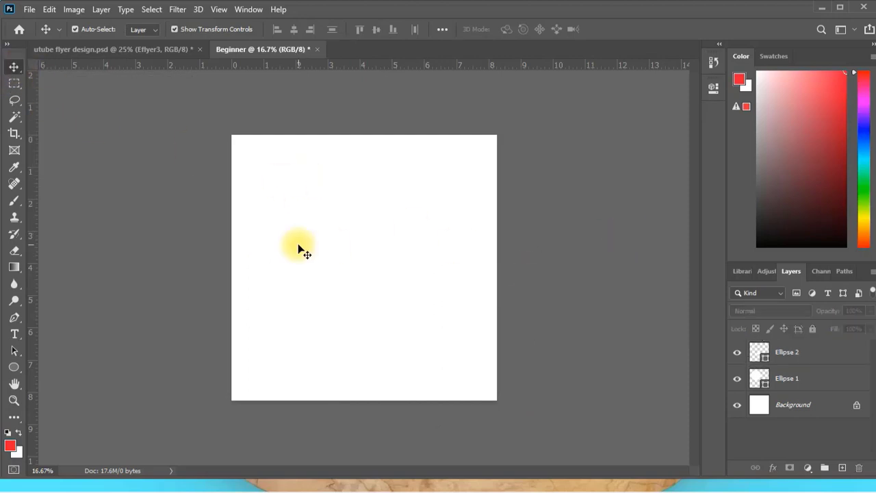
pyautogui.click(297, 210)
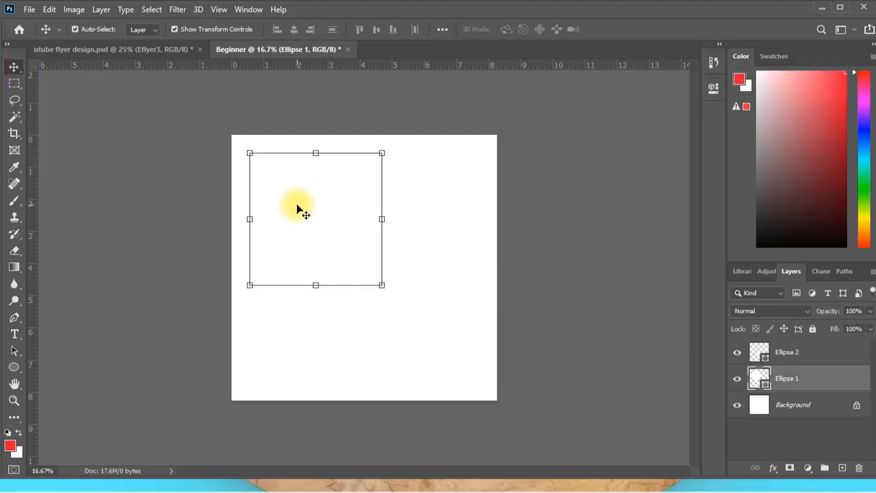
pyautogui.doubleClick(759, 378)
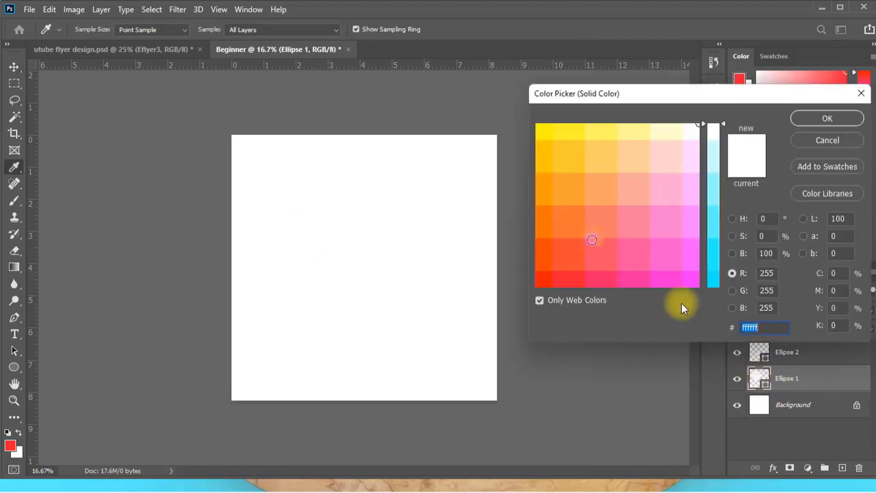
pyautogui.click(544, 280)
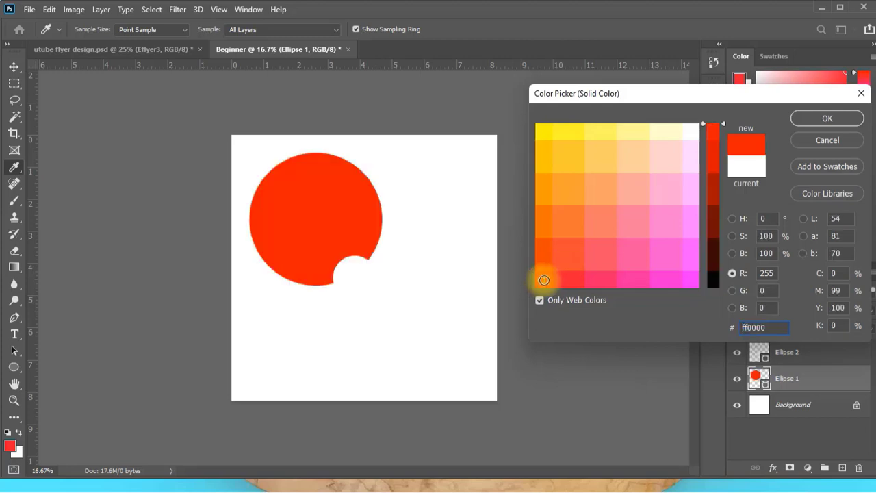
pyautogui.click(812, 119)
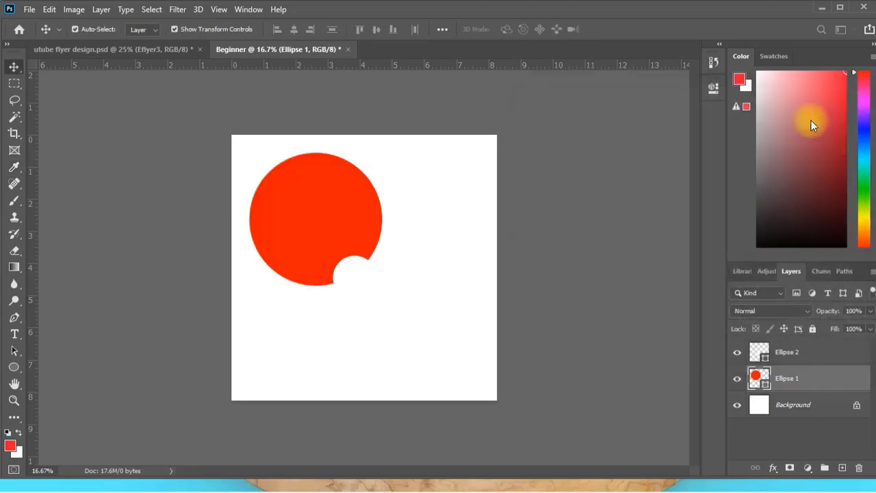
# - Fill the Ellipse 2 shapes with red ff0000 sampled from the large circle
pyautogui.click(462, 366)
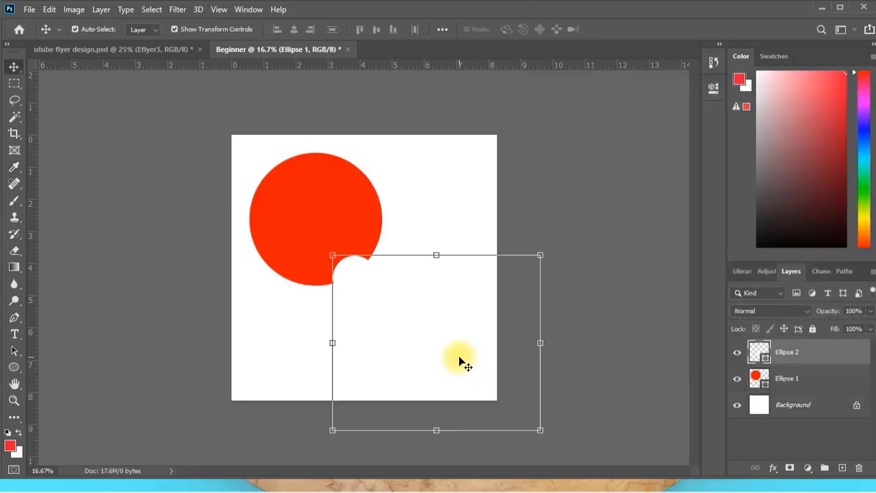
pyautogui.doubleClick(757, 353)
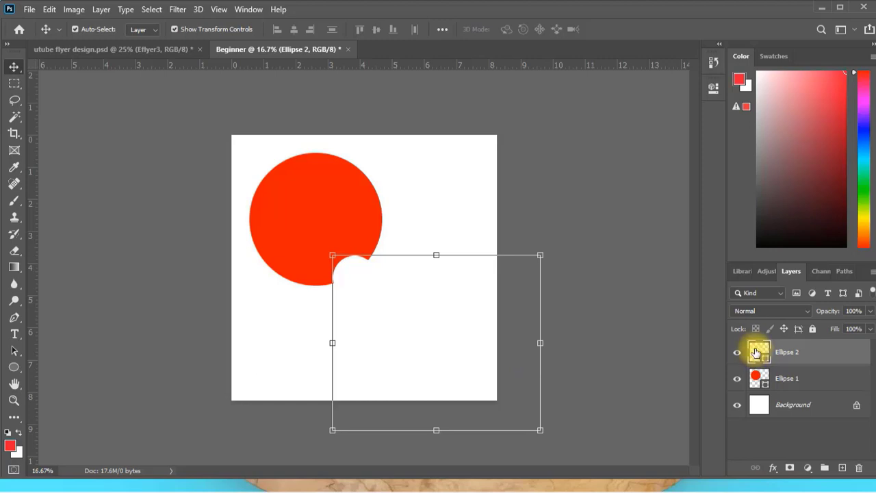
pyautogui.moveTo(270, 226); pyautogui.dragTo(679, 204)
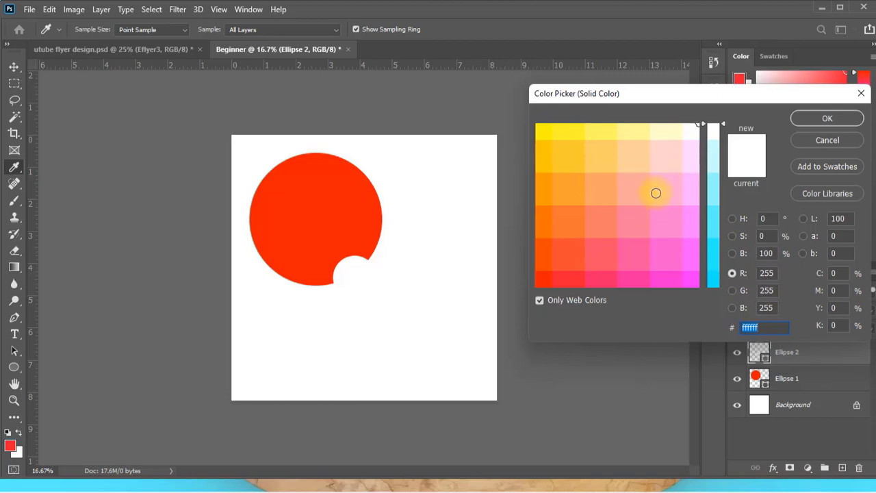
pyautogui.click(314, 209)
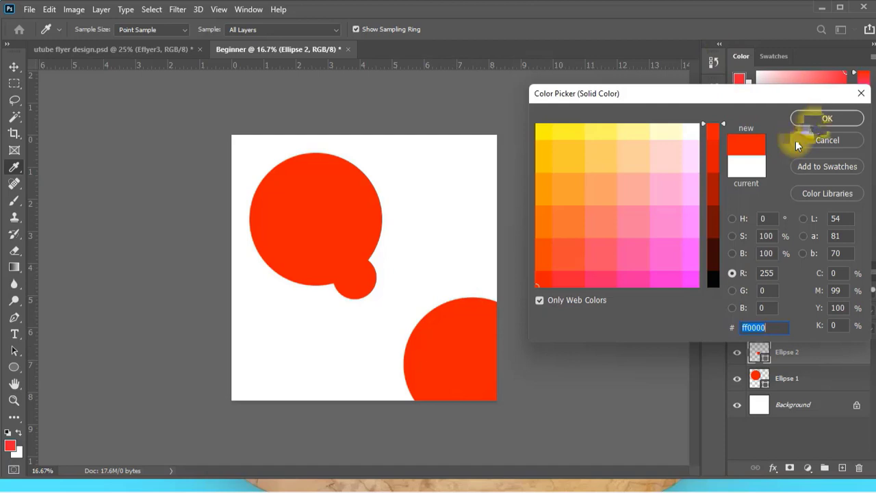
pyautogui.click(825, 120)
# - Move the Ellipse 2 shapes slightly up and left, and shift the large Ellipse 1 circle towards the canvas's upper-left corner
pyautogui.press('v')
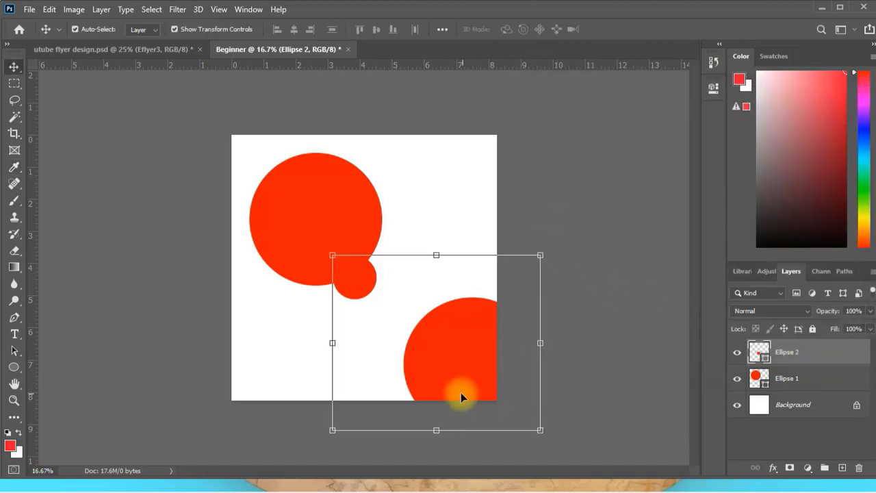
pyautogui.moveTo(461, 397); pyautogui.dragTo(448, 334)
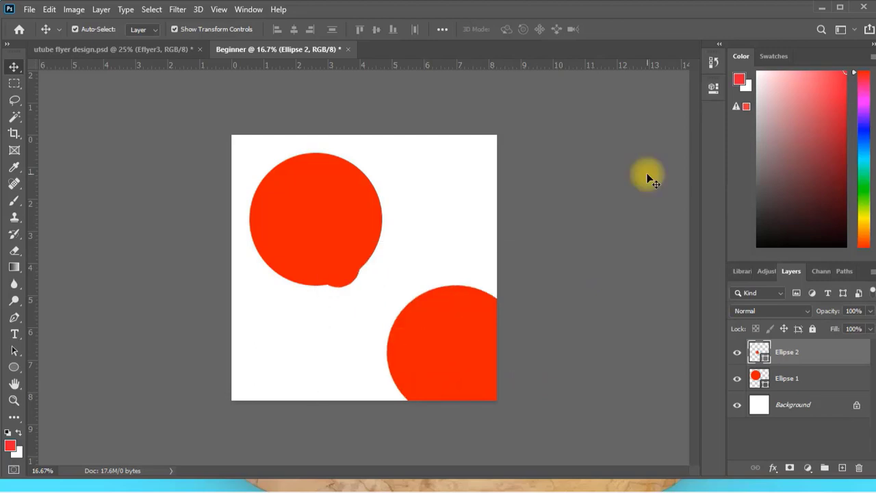
pyautogui.click(365, 211)
pyautogui.moveTo(331, 194); pyautogui.dragTo(306, 172)
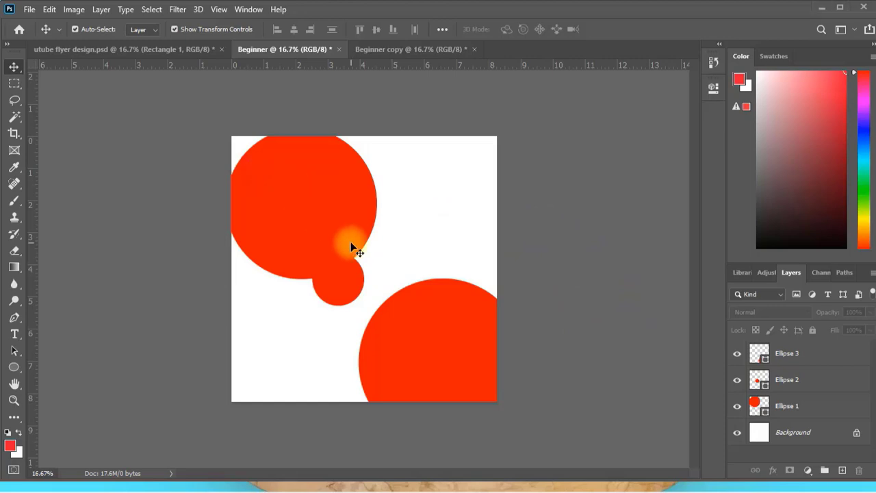
pyautogui.click(334, 202)
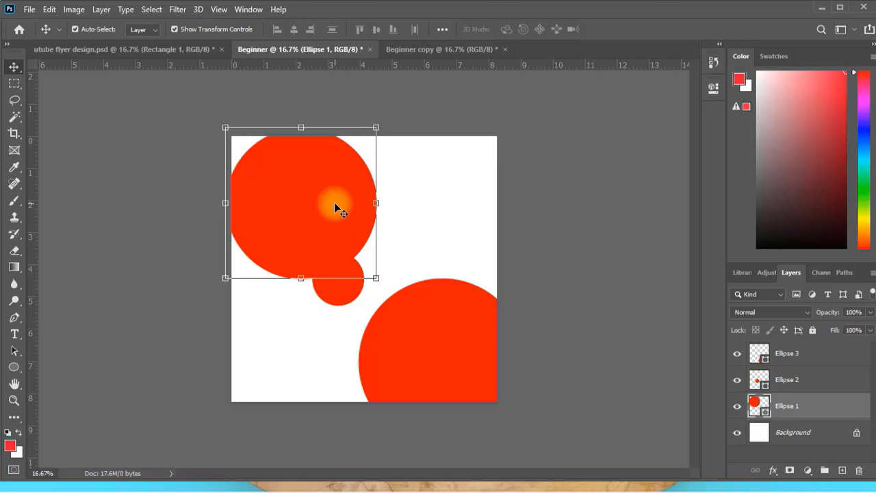
pyautogui.click(420, 194)
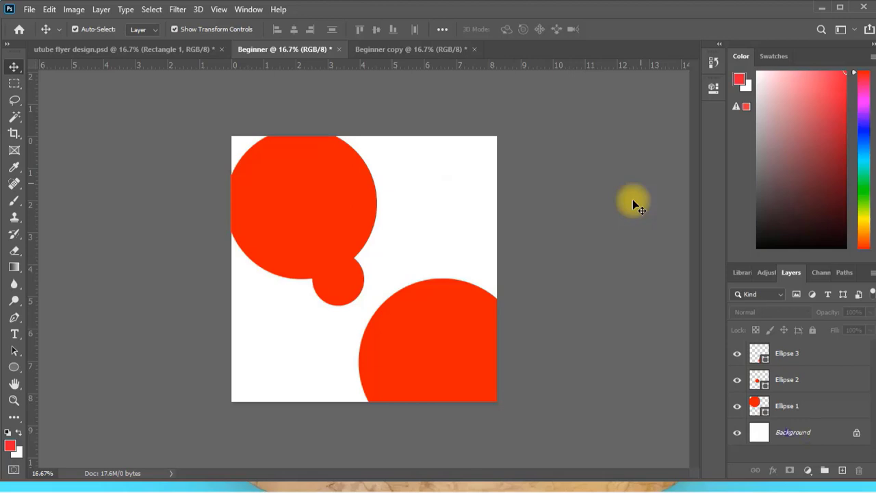
# - Draw a rectangle about 2481 × 2475 px over the canvas, directly above the Background layer and beneath the circles
pyautogui.click(788, 431)
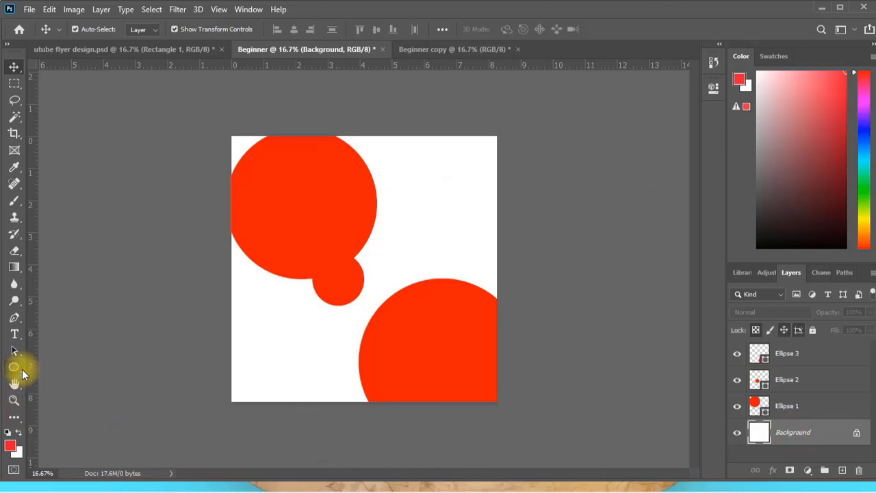
pyautogui.moveTo(22, 373); pyautogui.dragTo(50, 369)
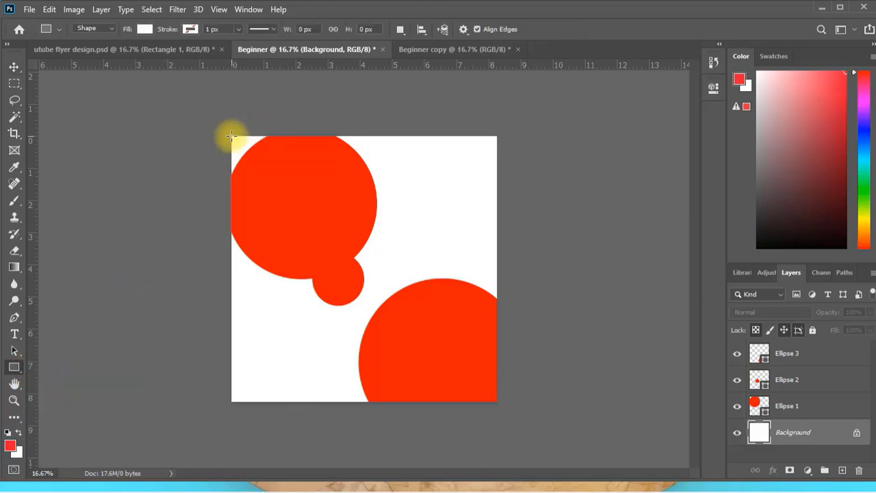
pyautogui.moveTo(233, 138); pyautogui.dragTo(496, 401)
pyautogui.click(14, 68)
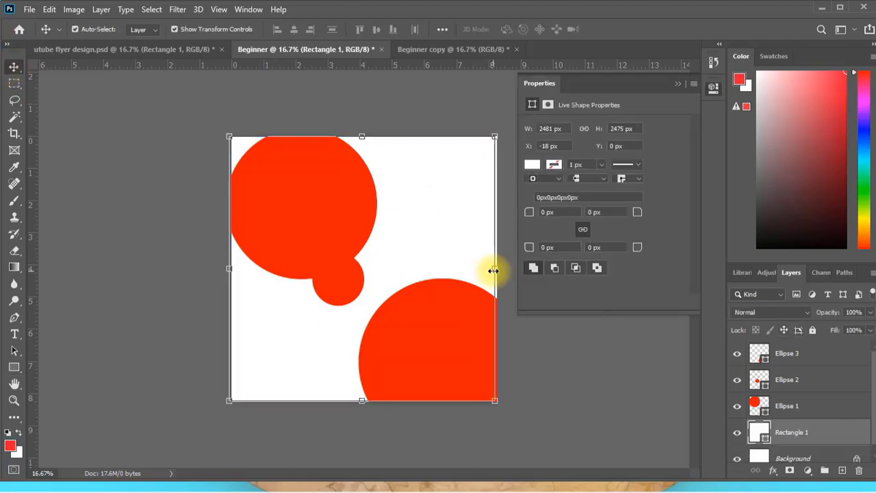
# - Stretch the rectangle's right side to the canvas edge, making it about 2498 px wide
pyautogui.moveTo(493, 271); pyautogui.dragTo(498, 270)
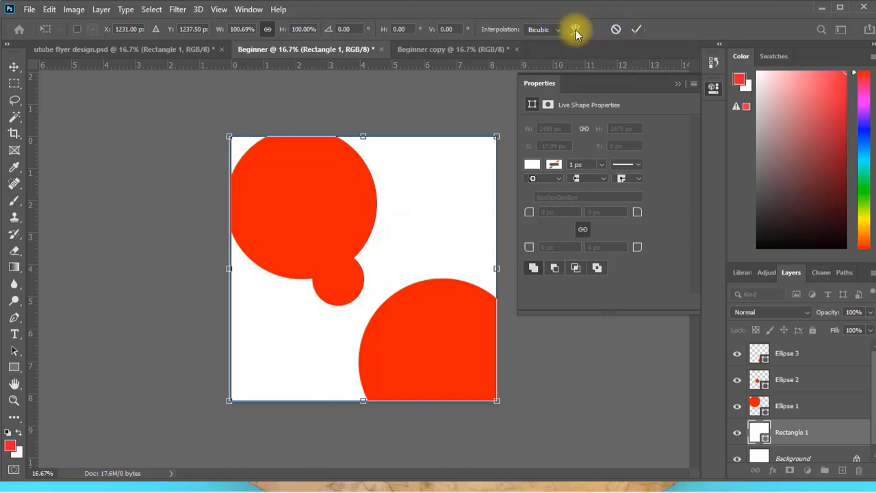
pyautogui.click(636, 30)
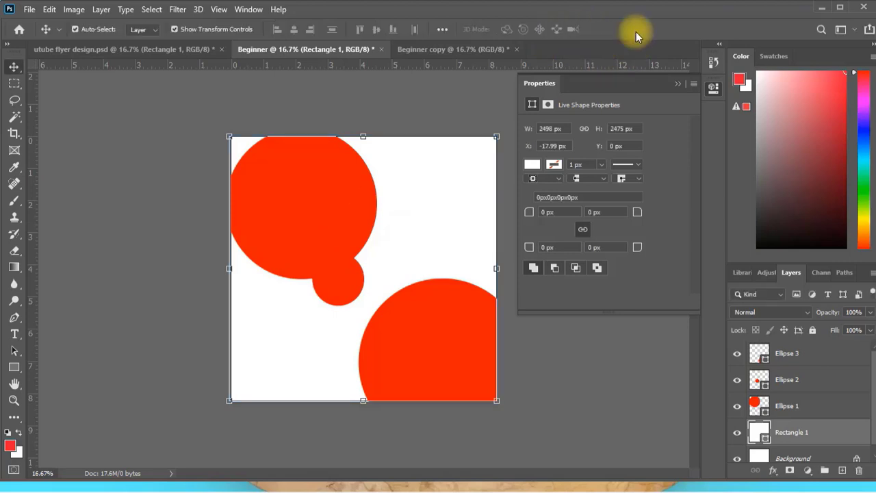
pyautogui.click(679, 83)
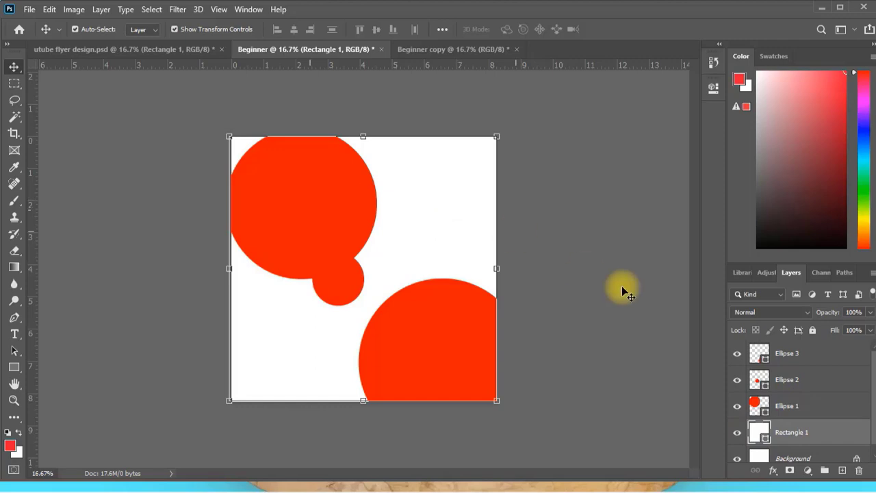
# - Fill the Rectangle 1 background shape with dark red 990000
pyautogui.doubleClick(758, 432)
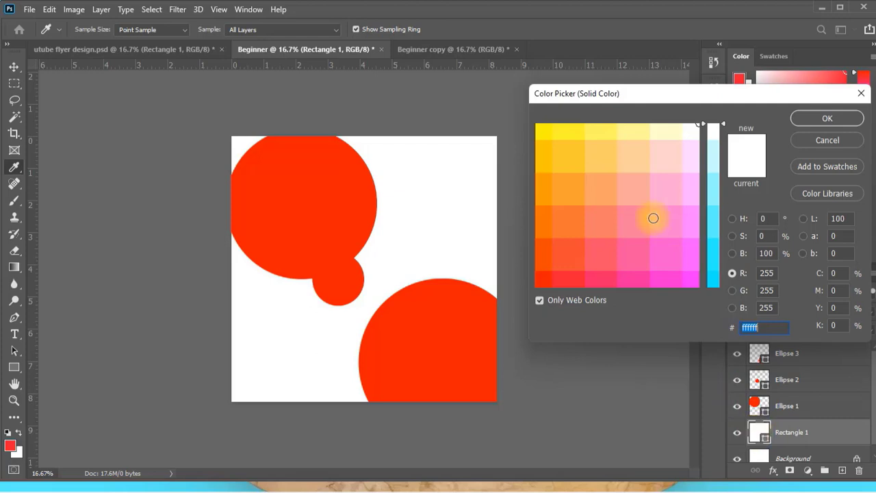
pyautogui.click(14, 170)
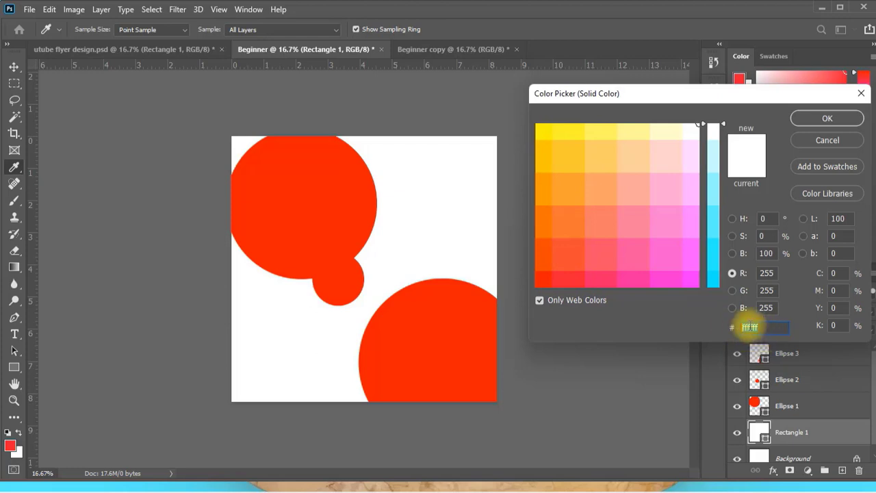
pyautogui.doubleClick(767, 327)
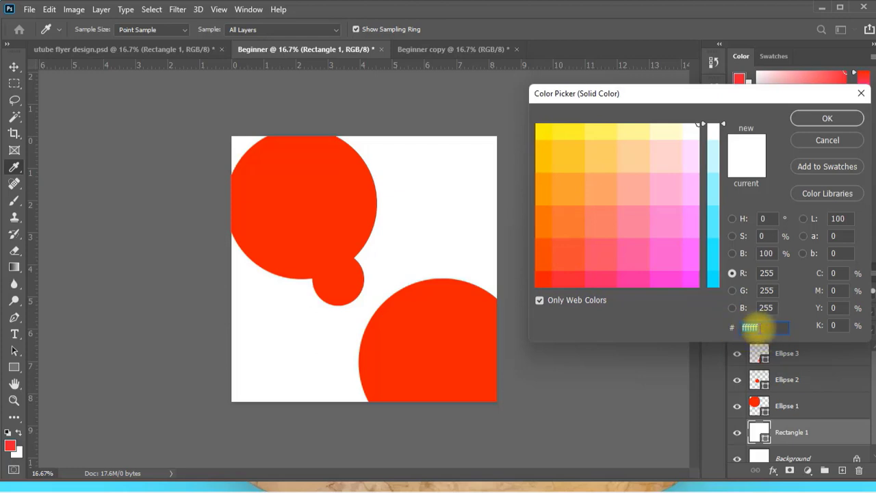
pyautogui.press('BackSpace')
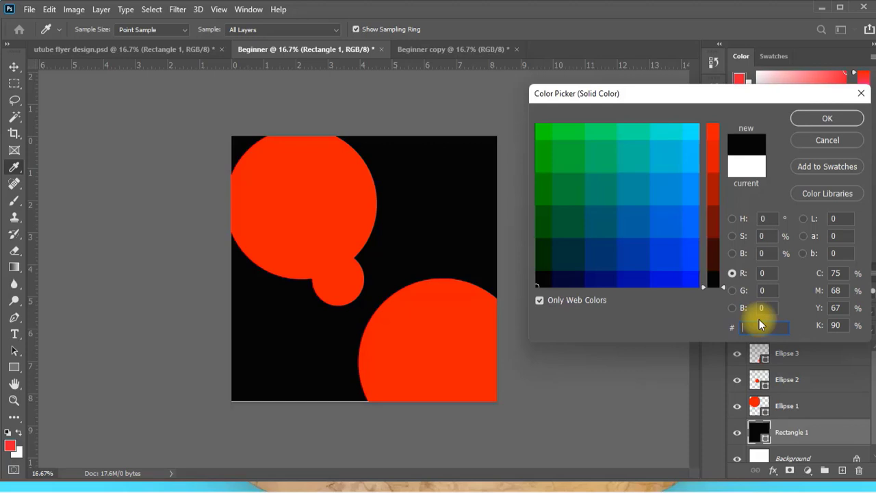
pyautogui.write('990000')
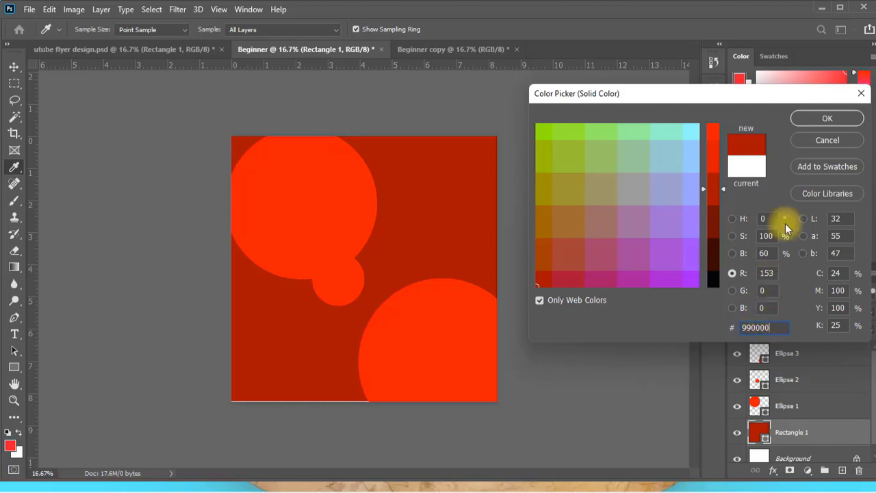
pyautogui.click(835, 119)
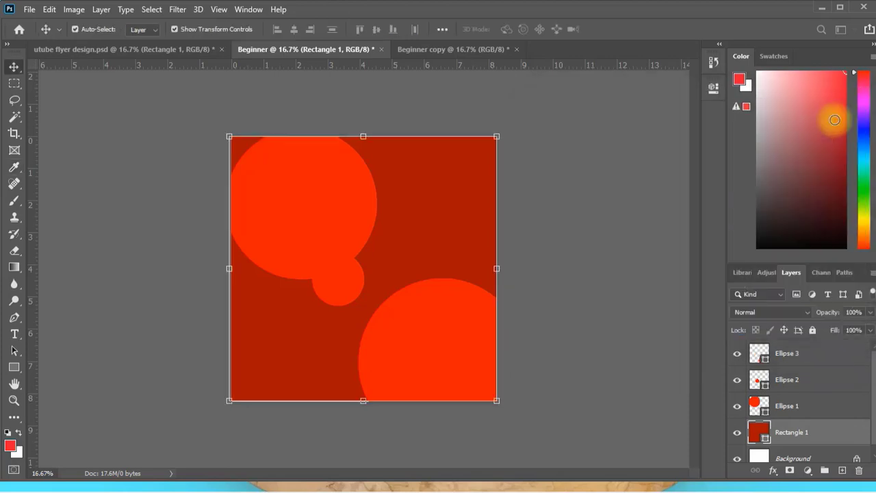
# - Add a Stroke layer style to the large Ellipse 1 circle and set its colour to yellow ffcc00
pyautogui.click(315, 202)
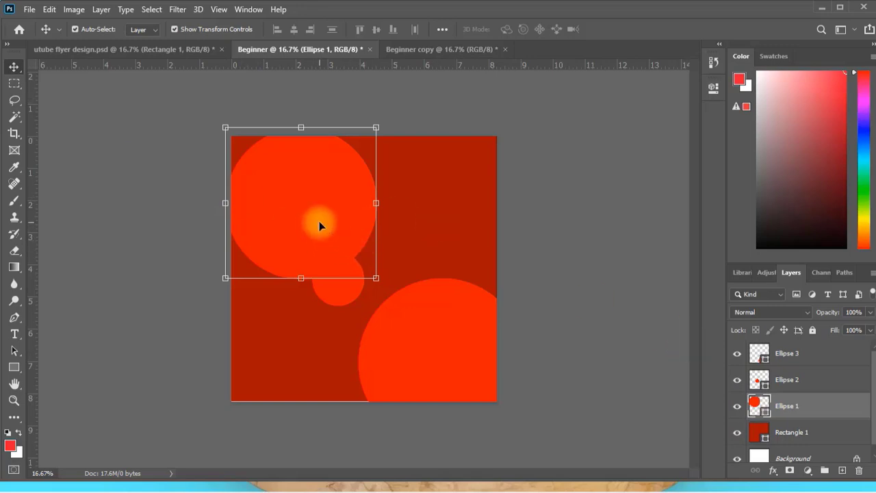
pyautogui.click(773, 470)
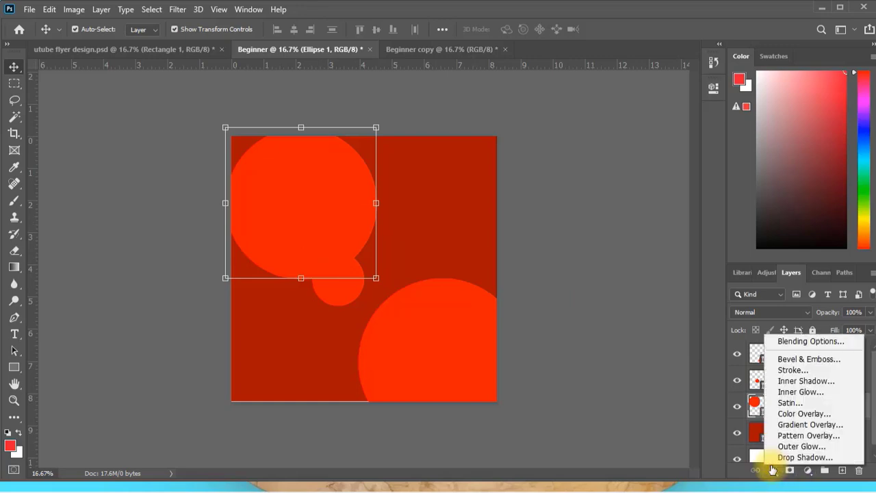
pyautogui.click(794, 371)
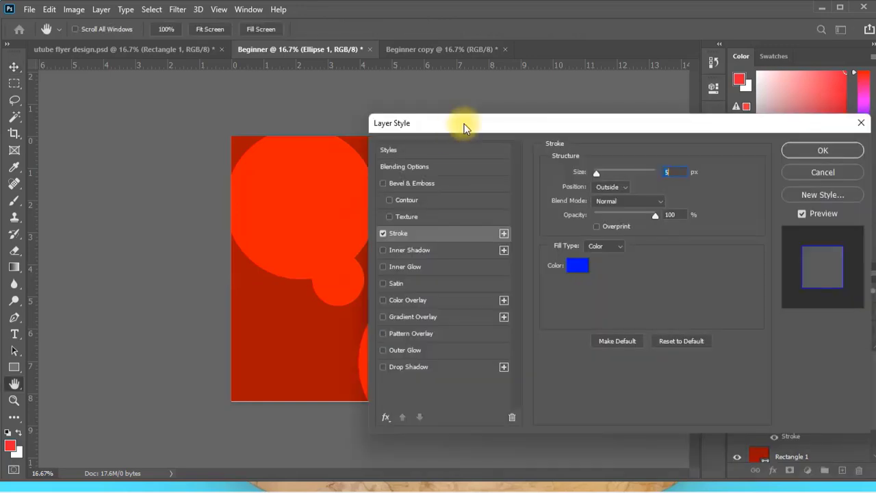
pyautogui.moveTo(463, 126); pyautogui.dragTo(514, 101)
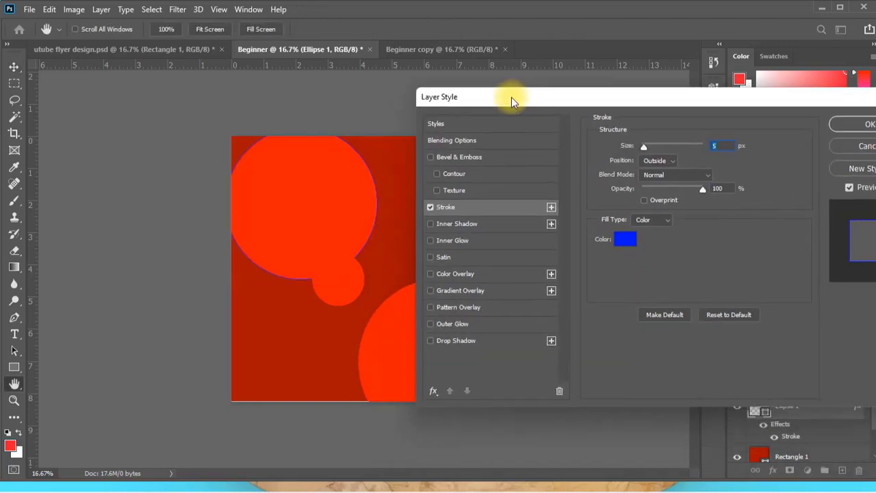
pyautogui.click(624, 241)
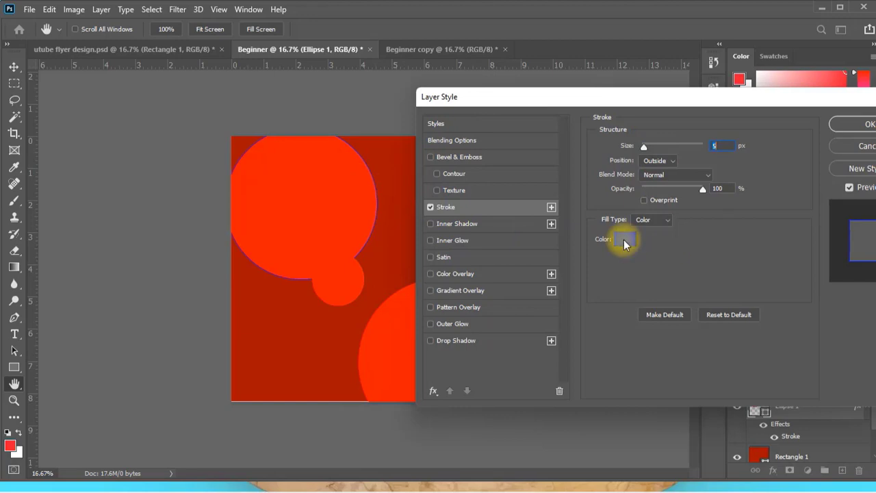
pyautogui.click(539, 138)
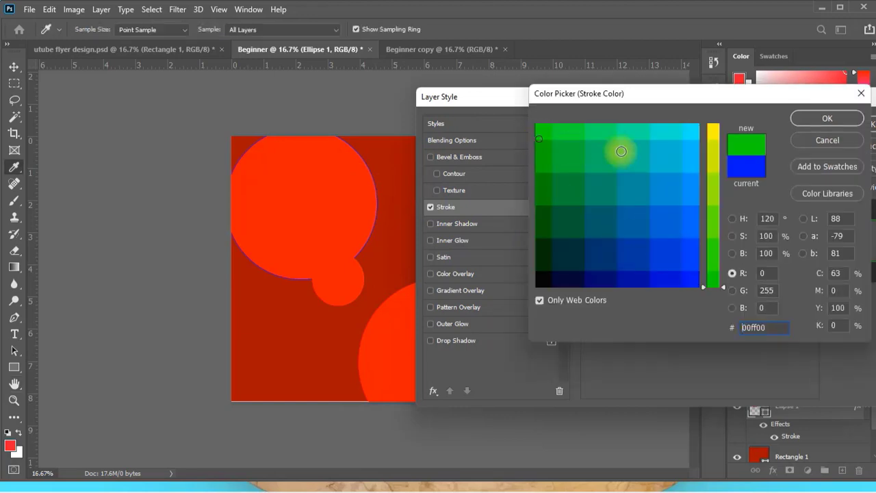
pyautogui.click(705, 129)
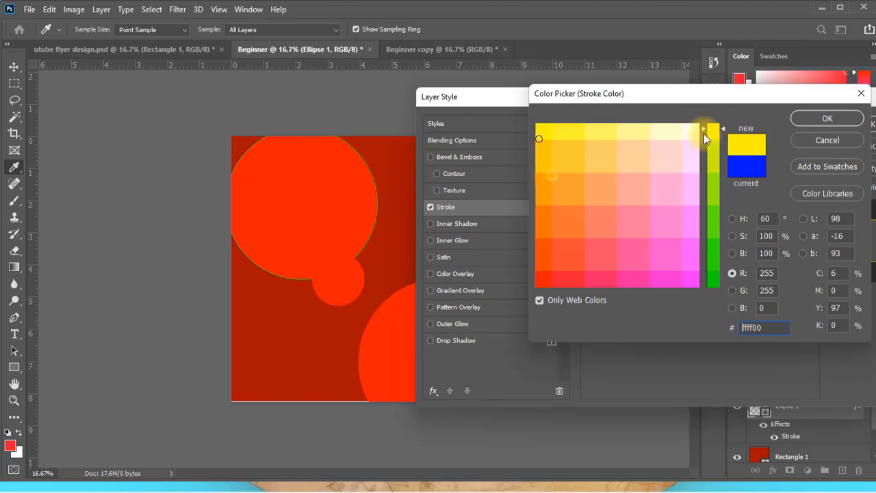
pyautogui.click(539, 188)
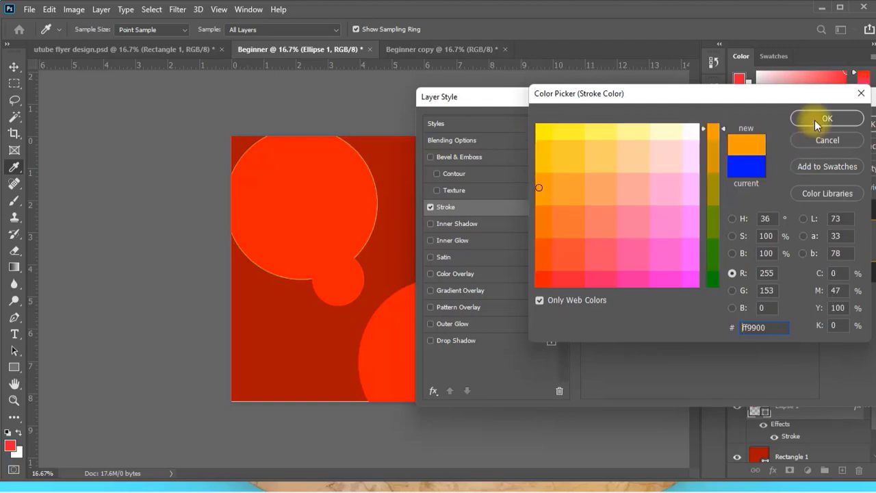
pyautogui.click(540, 163)
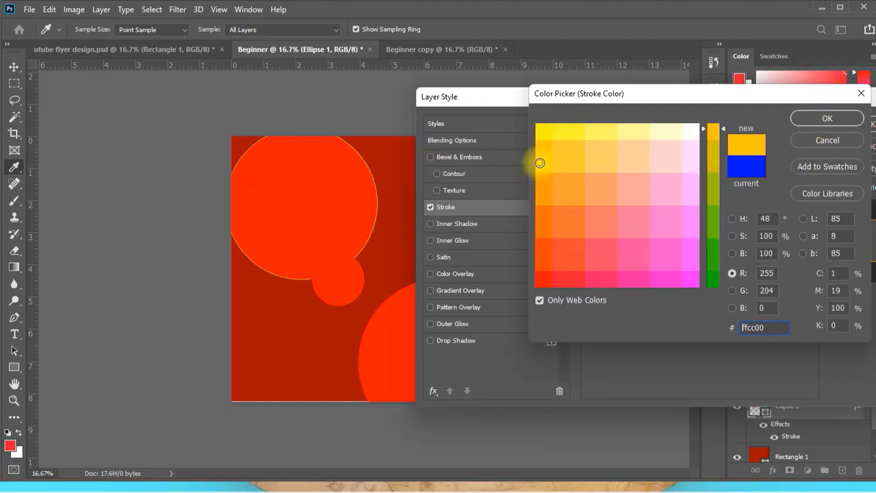
pyautogui.click(816, 119)
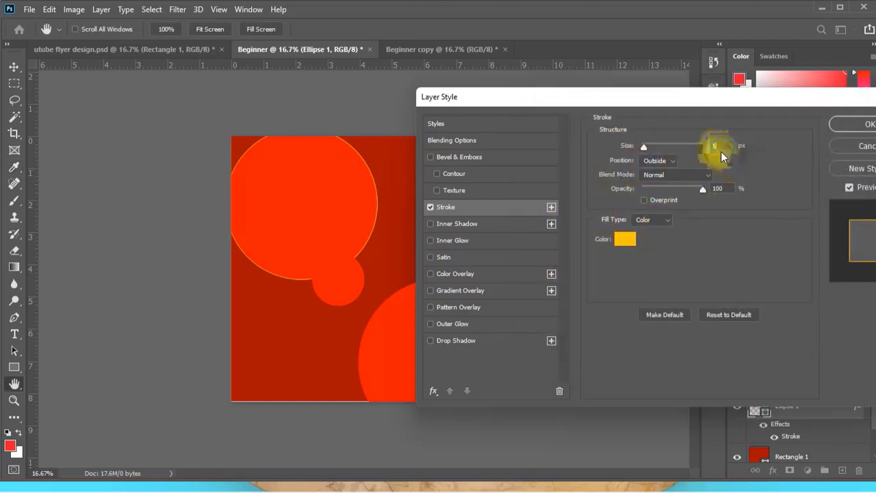
# - Set the large circle's stroke size to 34 px, try the Inside position, and apply the stroke with position Outside
pyautogui.moveTo(651, 149); pyautogui.dragTo(648, 150)
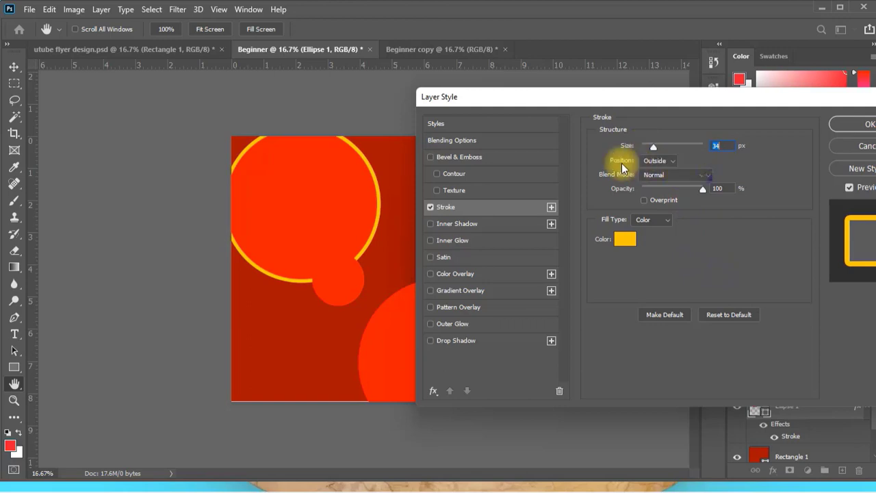
pyautogui.click(672, 161)
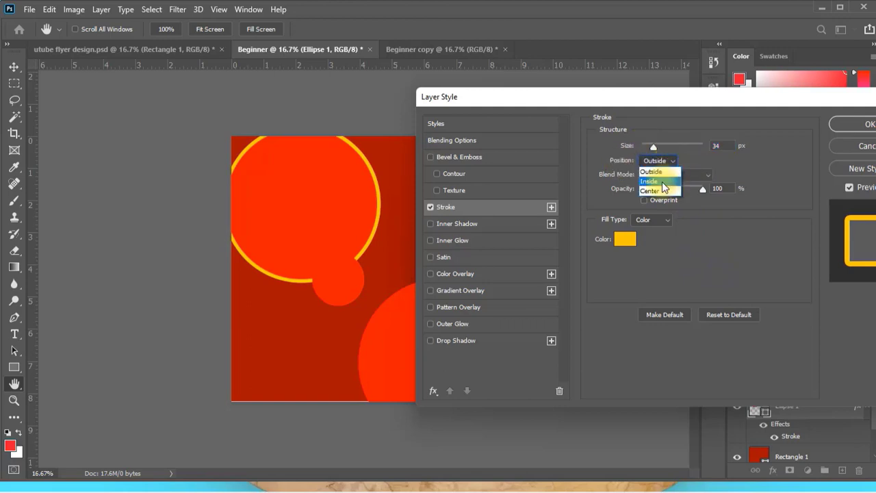
pyautogui.click(664, 182)
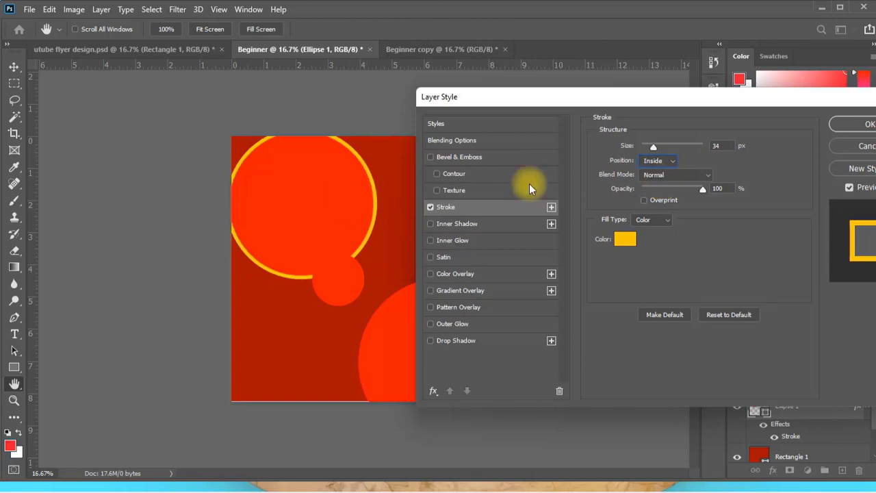
pyautogui.click(675, 163)
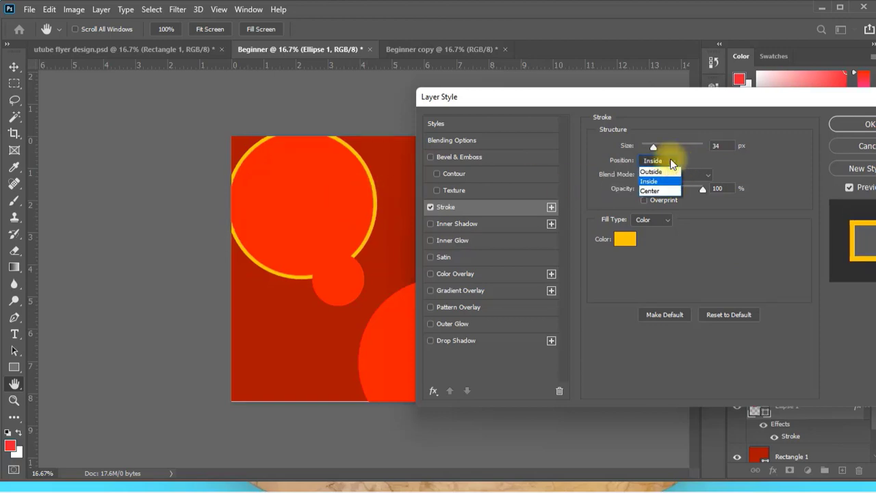
pyautogui.click(654, 171)
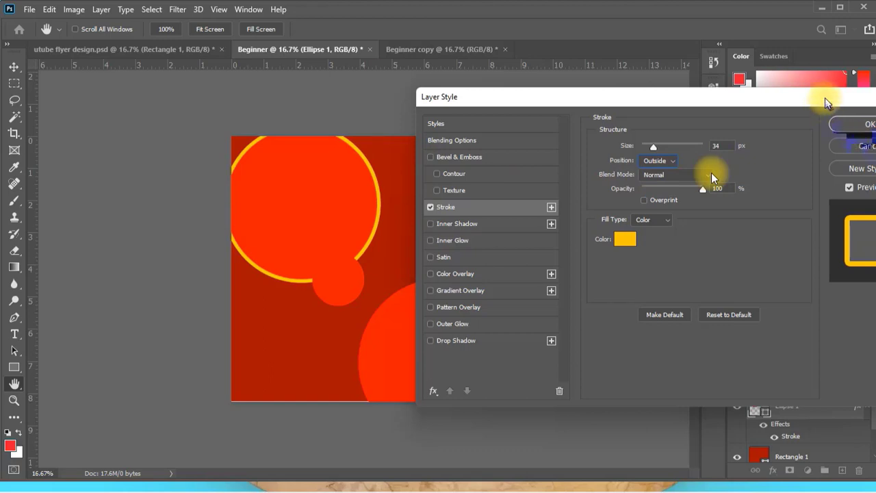
pyautogui.moveTo(825, 98); pyautogui.dragTo(775, 97)
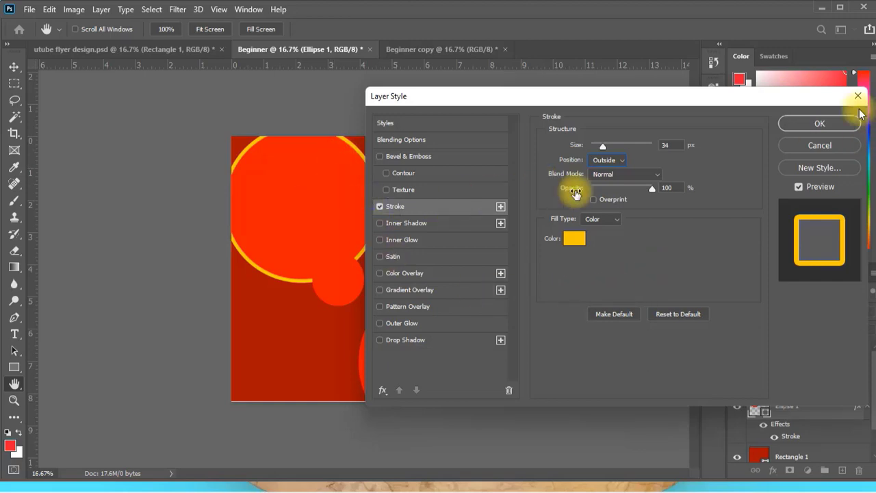
pyautogui.click(825, 124)
pyautogui.press('v')
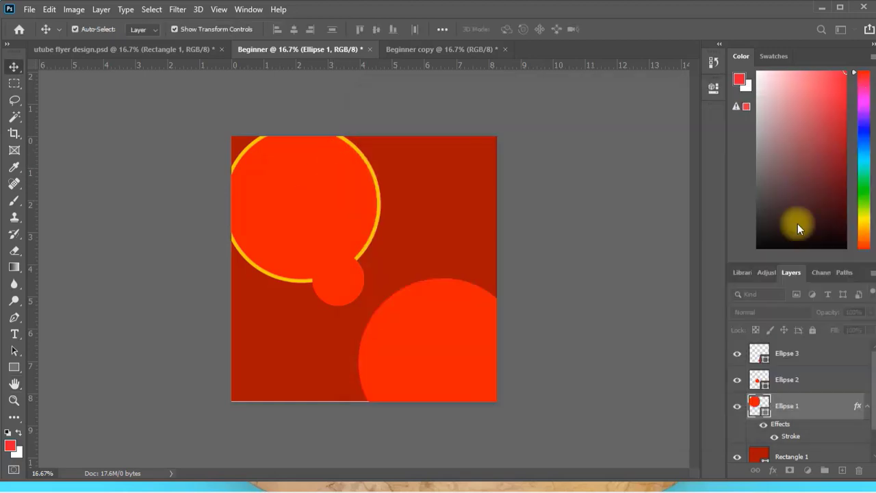
# - Switch to the Beginner copy document and unlock its Background layer
pyautogui.click(420, 350)
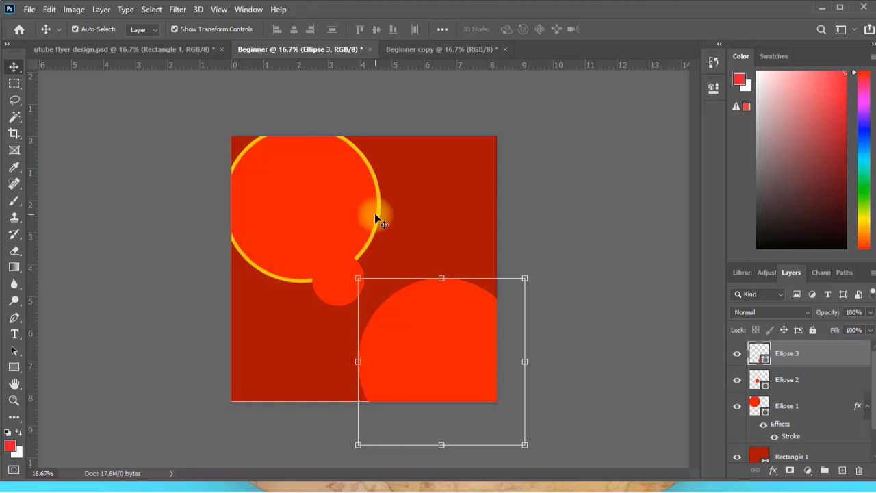
pyautogui.click(413, 51)
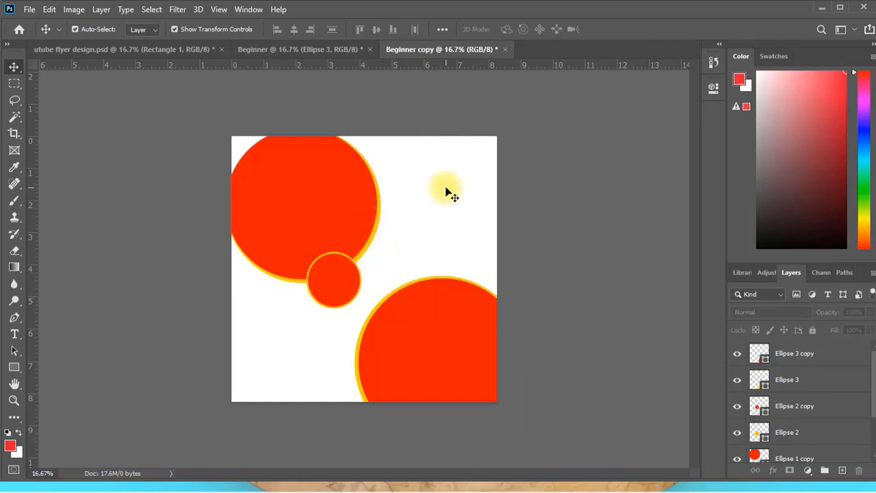
pyautogui.scroll(-3, 812, 410)
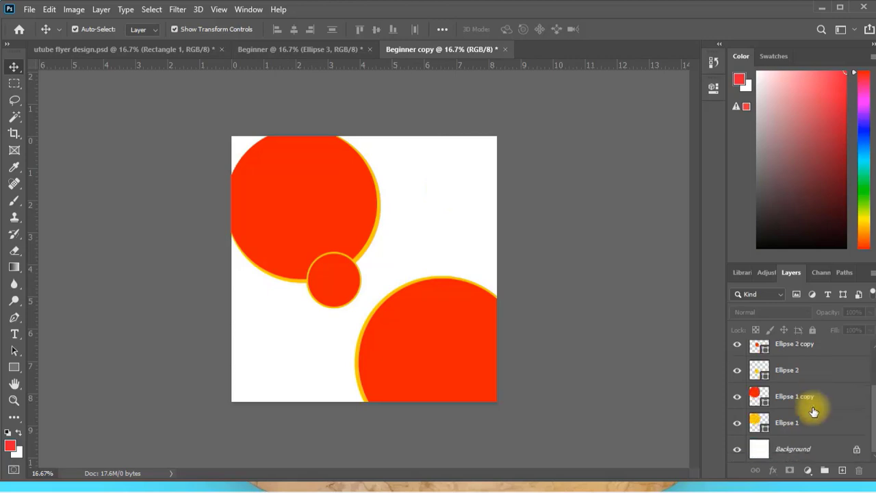
pyautogui.click(808, 447)
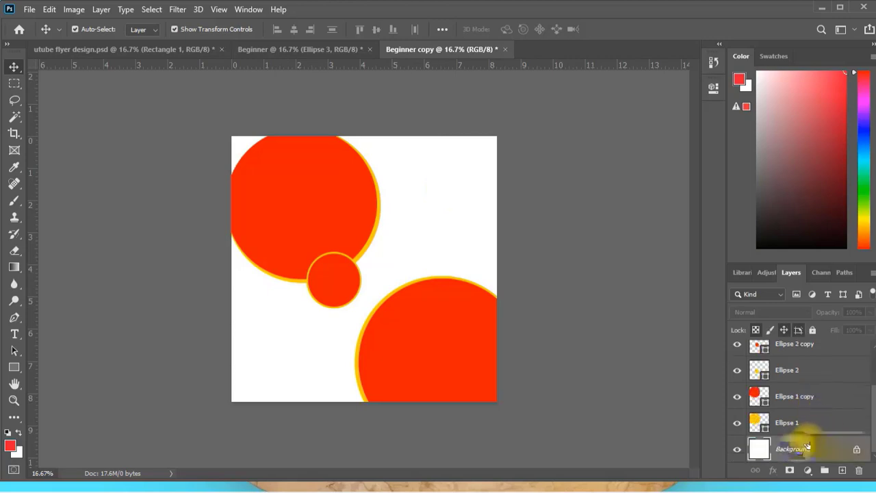
pyautogui.click(857, 453)
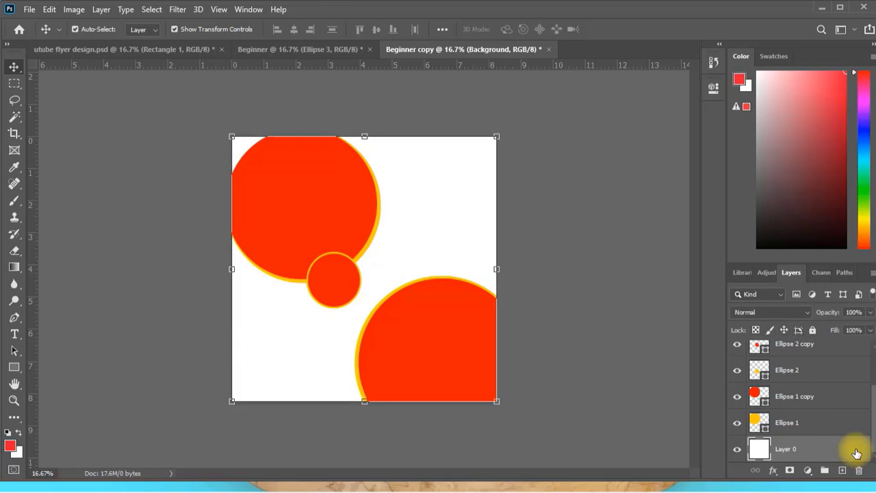
# - Add a black (000000) Color Overlay to the unlocked white background layer
pyautogui.doubleClick(857, 453)
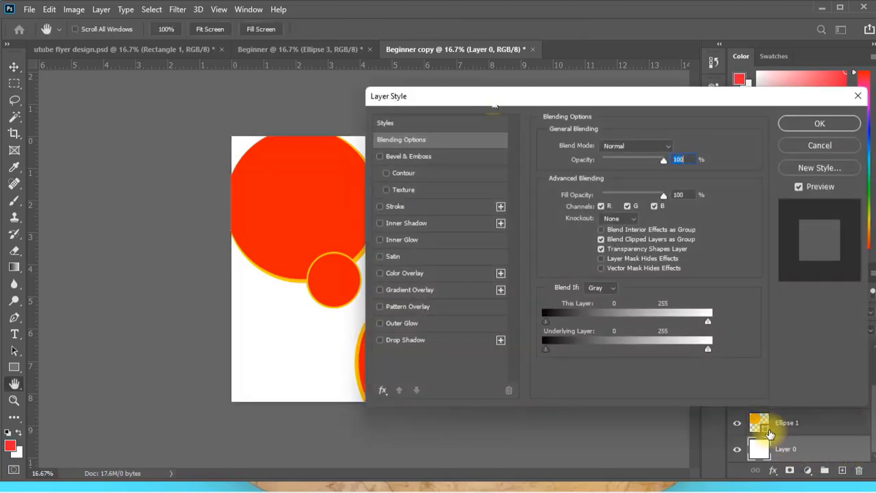
pyautogui.moveTo(492, 100); pyautogui.dragTo(622, 94)
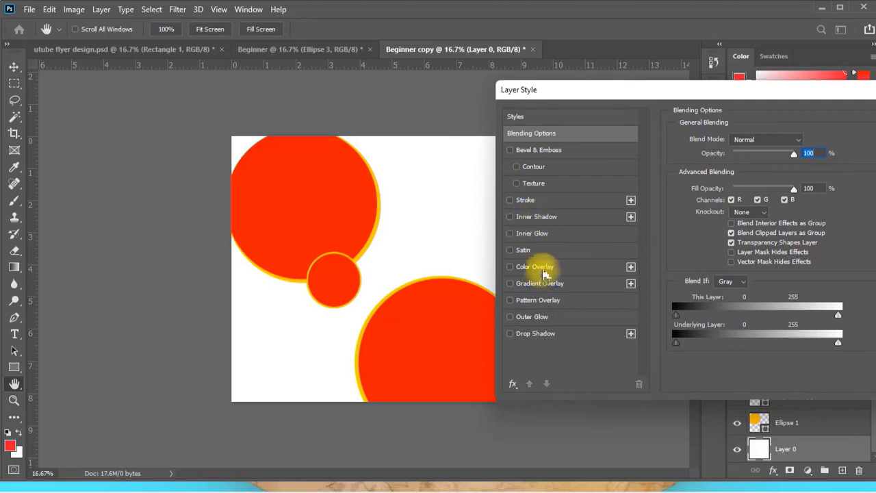
pyautogui.click(538, 270)
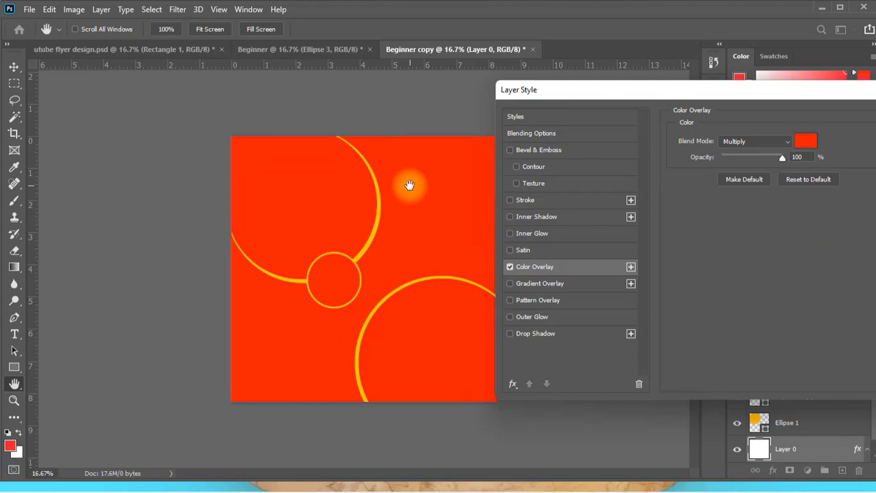
pyautogui.click(805, 141)
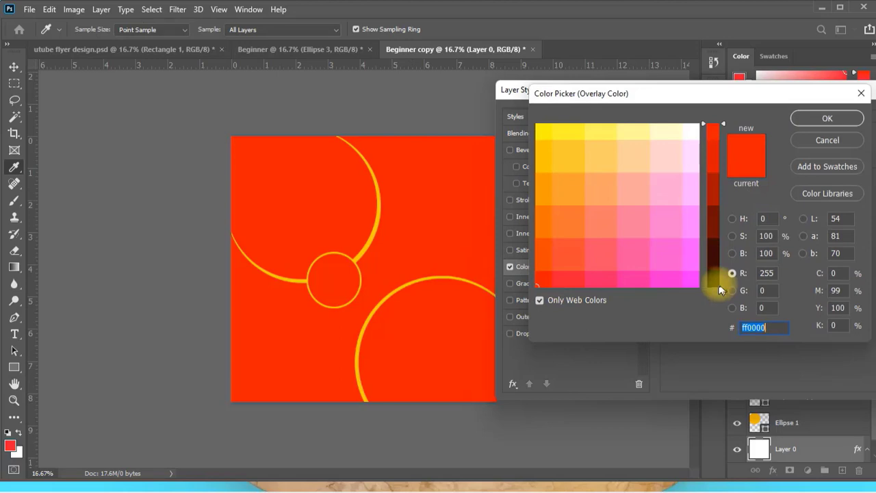
pyautogui.click(720, 287)
pyautogui.click(825, 117)
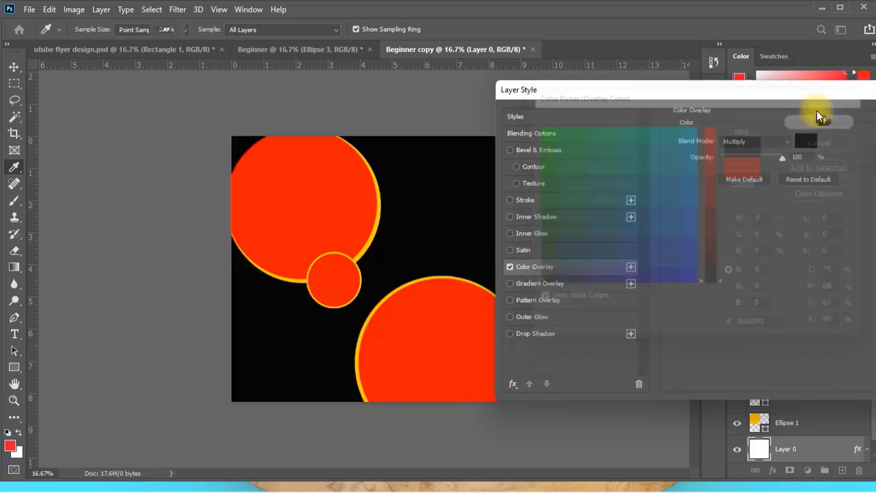
pyautogui.moveTo(801, 92); pyautogui.dragTo(630, 89)
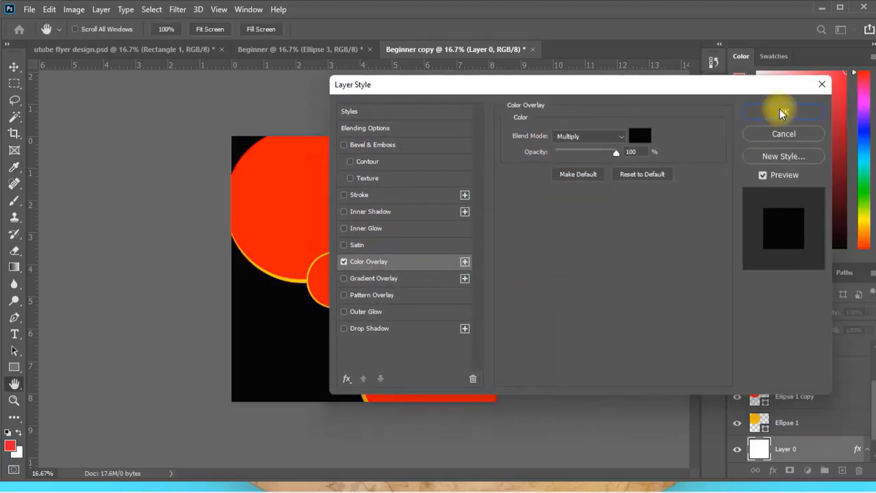
pyautogui.click(779, 110)
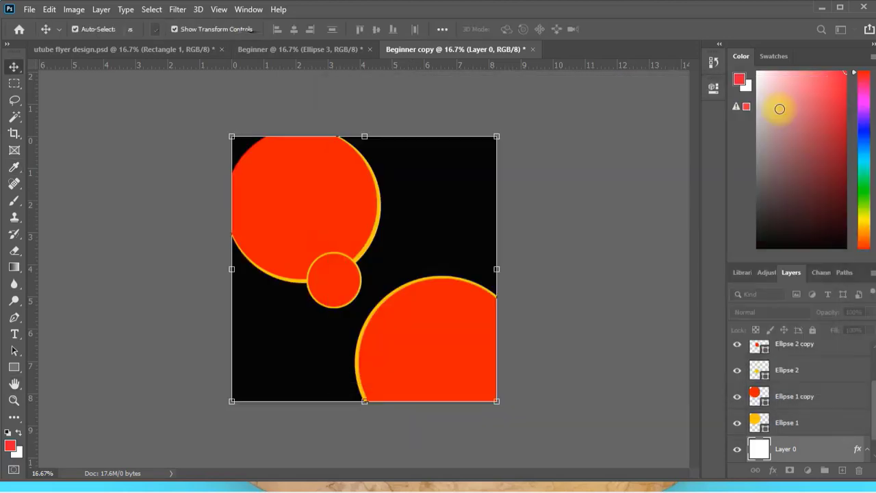
pyautogui.click(536, 161)
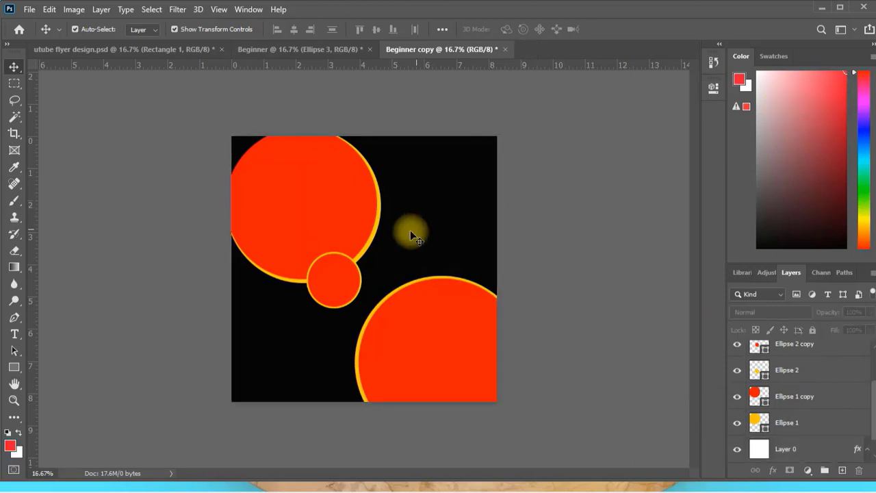
# - Hide the red Ellipse copy layers to examine the yellow circles beneath them, and show the red copies again
pyautogui.click(304, 220)
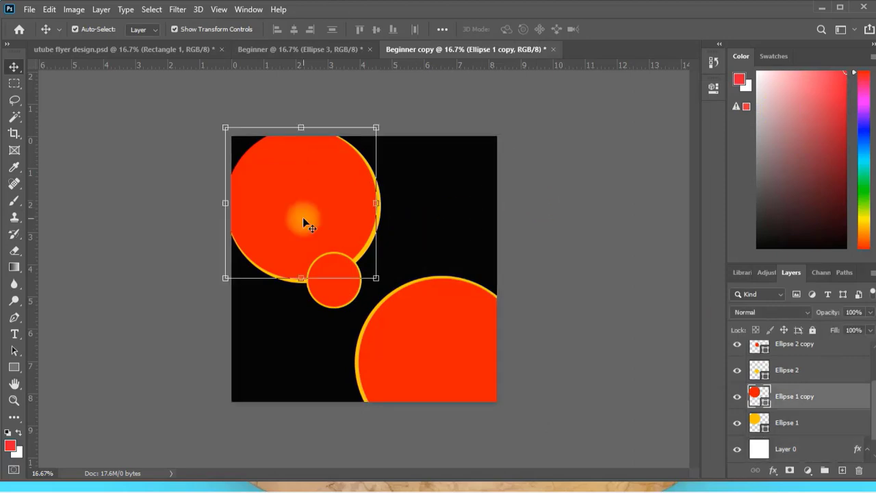
pyautogui.click(753, 397)
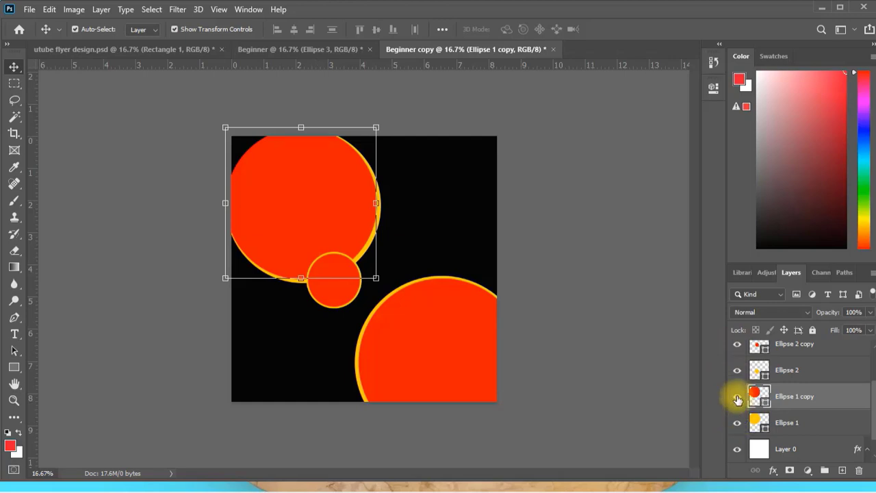
pyautogui.click(738, 400)
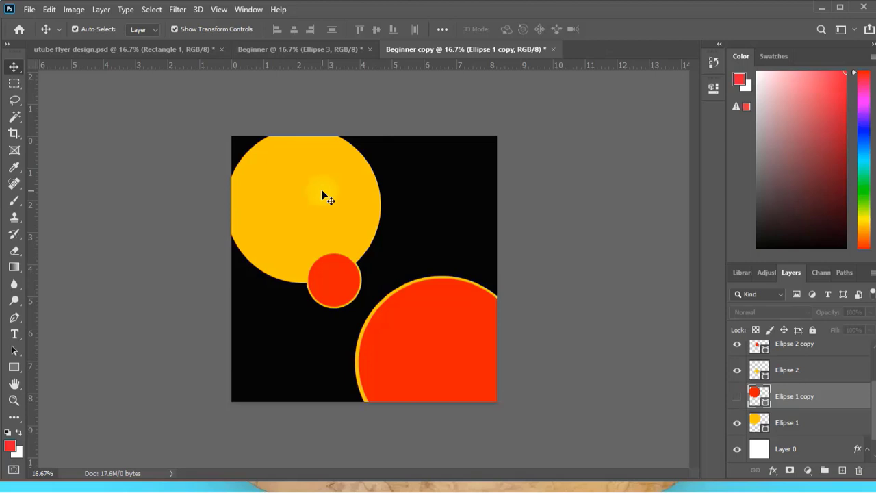
pyautogui.click(736, 400)
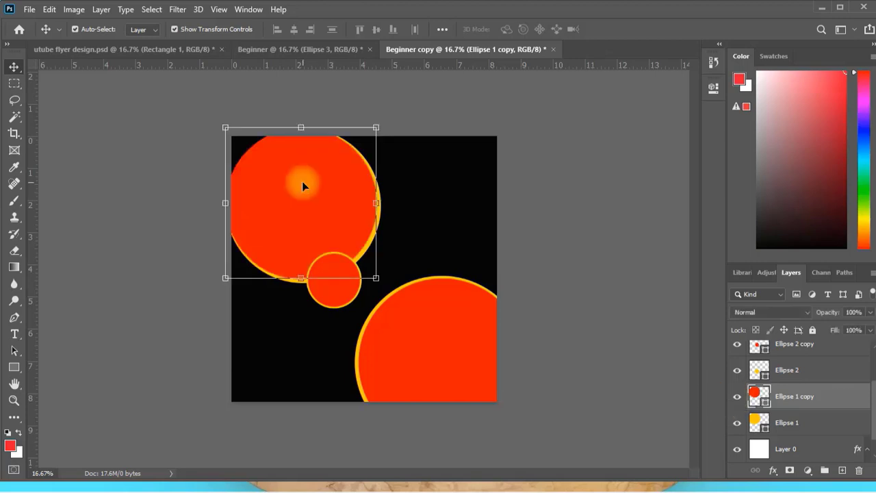
pyautogui.click(737, 400)
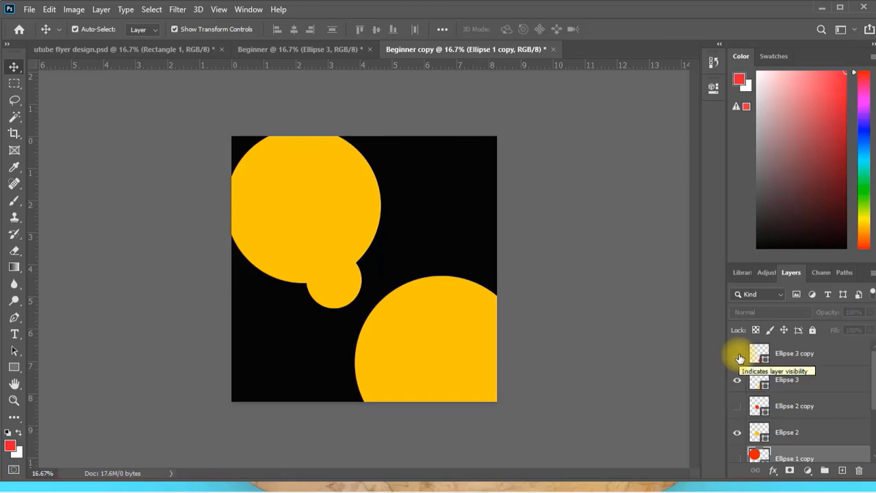
pyautogui.click(738, 354)
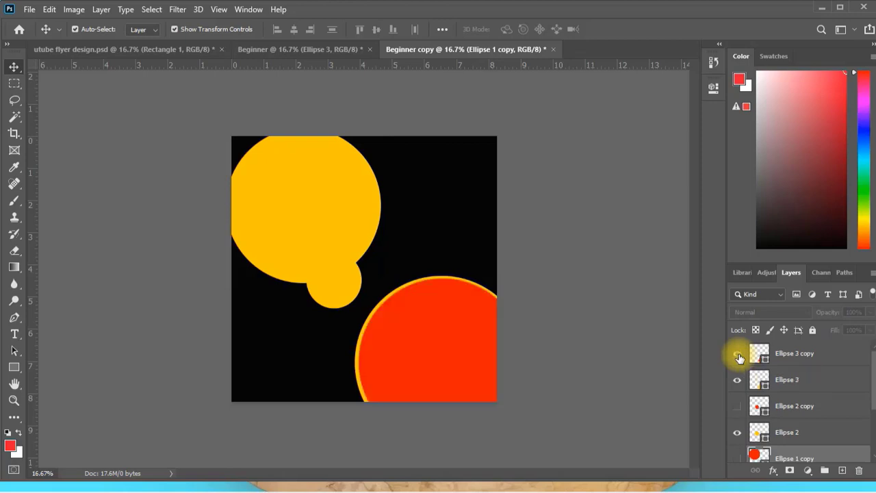
pyautogui.click(737, 409)
pyautogui.scroll(-2, 737, 411)
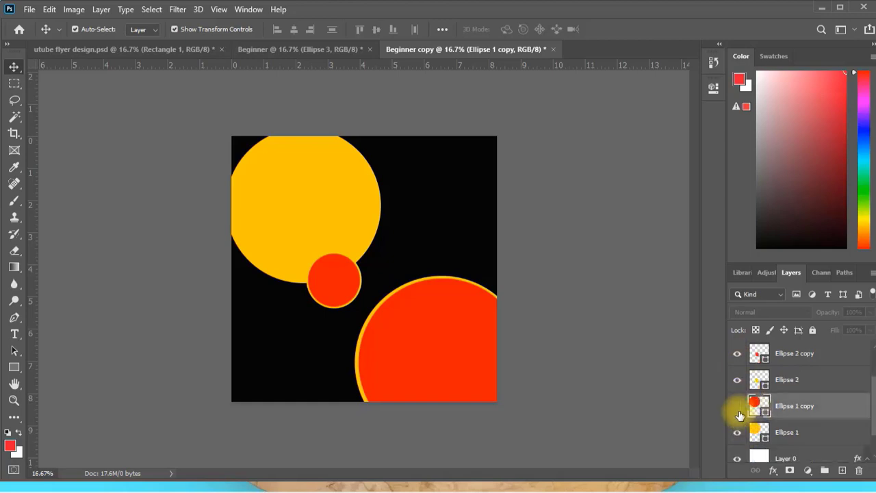
pyautogui.click(735, 407)
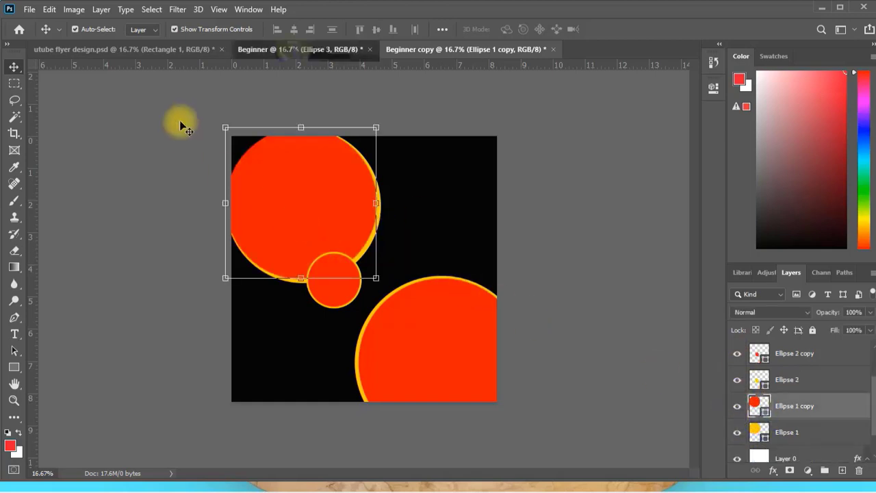
# - Return to the Beginner document and add a Drop Shadow layer style to the small Ellipse 2 circle
pyautogui.click(294, 49)
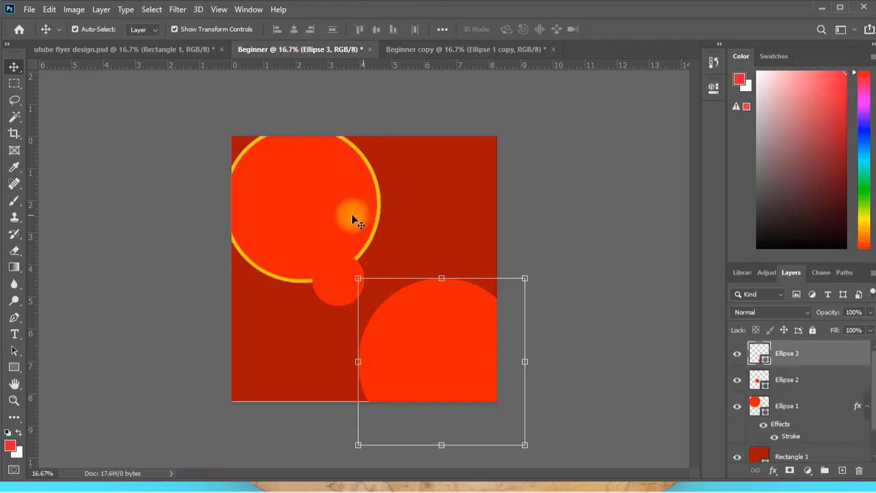
pyautogui.click(379, 198)
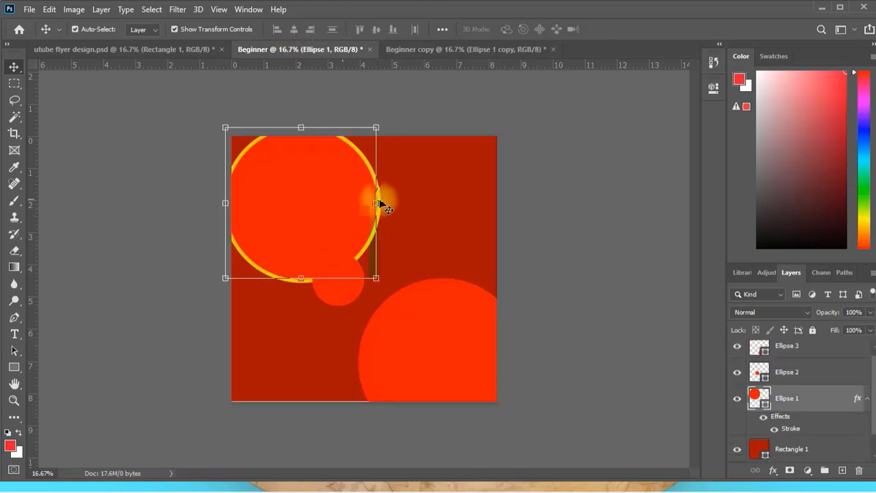
pyautogui.click(760, 372)
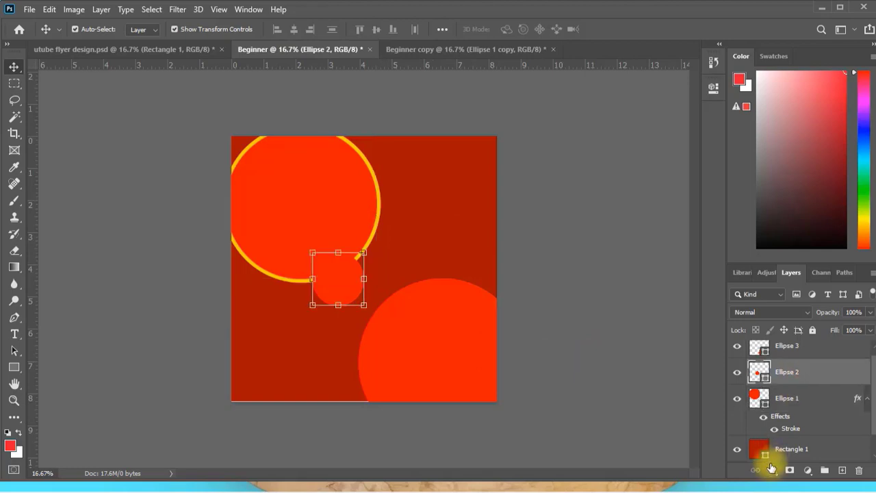
pyautogui.click(772, 470)
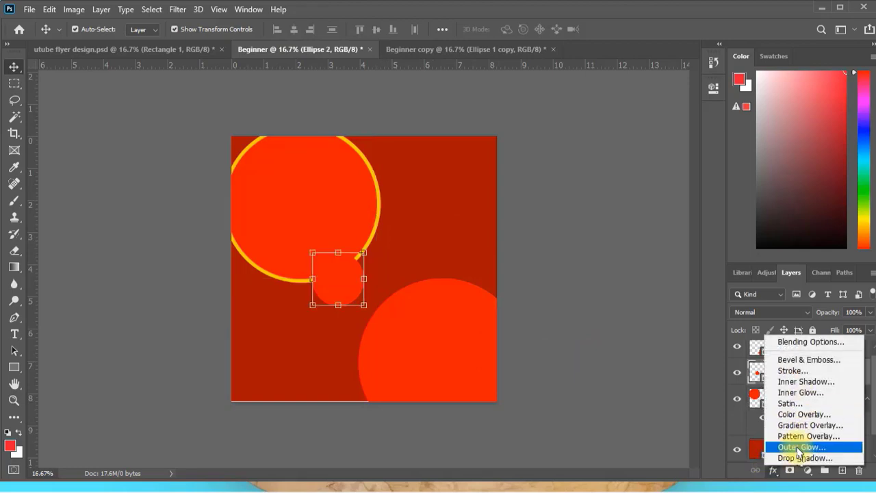
pyautogui.click(799, 458)
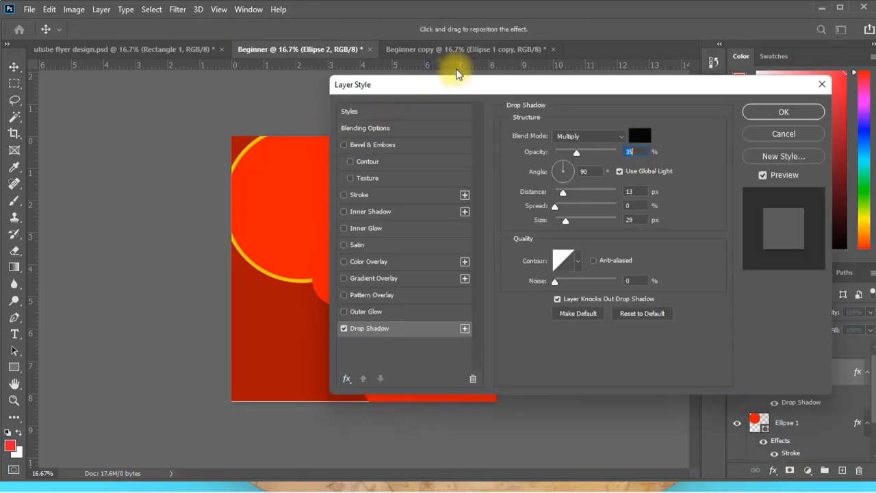
# - Set the small circle's drop shadow opacity to 100% and check its edge on the canvas
pyautogui.moveTo(456, 69); pyautogui.dragTo(574, 58)
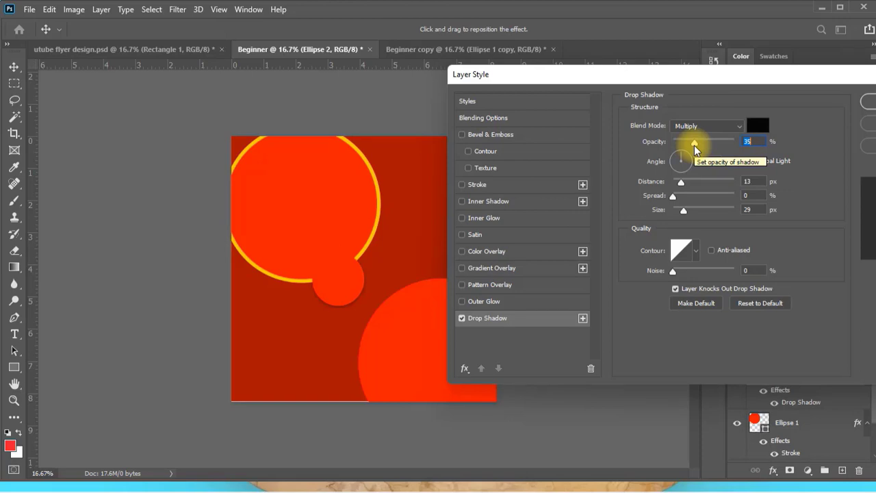
pyautogui.moveTo(696, 143); pyautogui.dragTo(750, 144)
pyautogui.moveTo(347, 313); pyautogui.dragTo(363, 289)
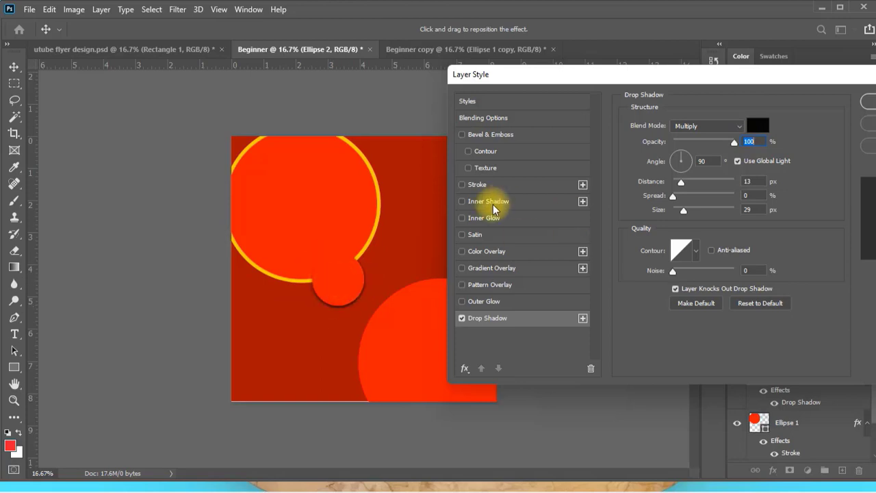
# - Turn the small circle's drop shadow off and on to compare its edge with and without the effect
pyautogui.click(462, 319)
pyautogui.click(462, 319)
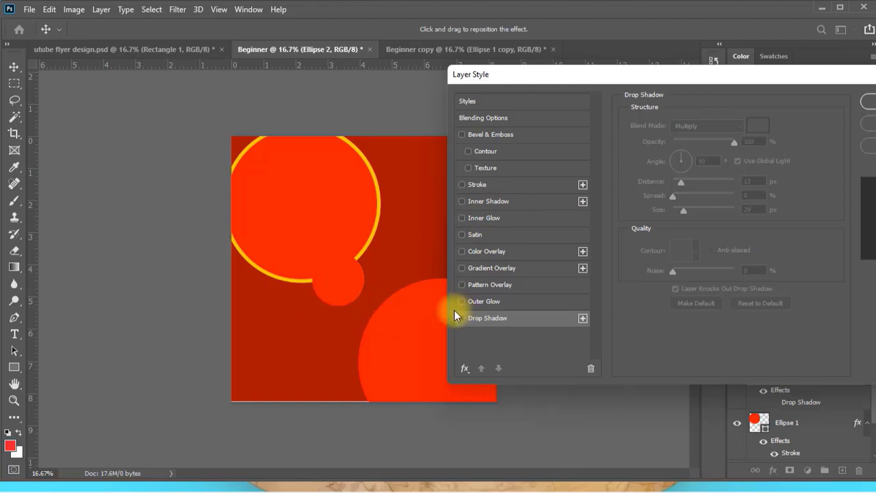
pyautogui.click(461, 318)
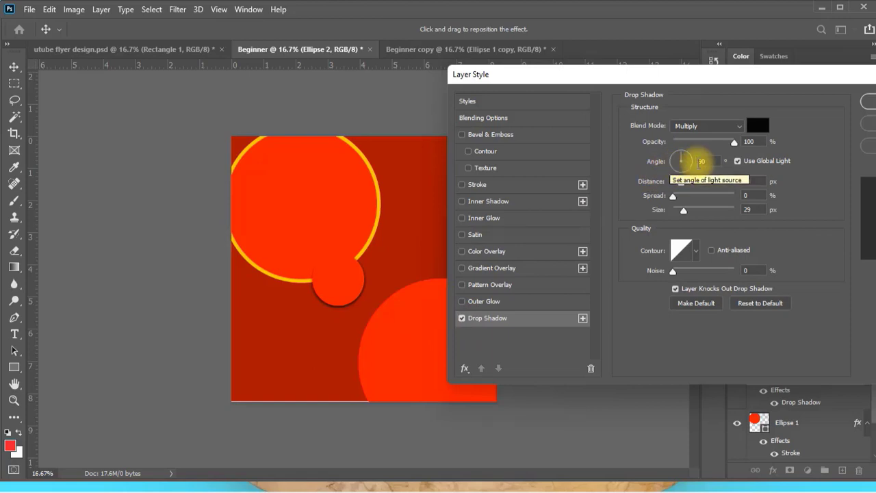
# - Try drop shadow angles of -117°, 145° and -104° on the small circle
pyautogui.click(678, 175)
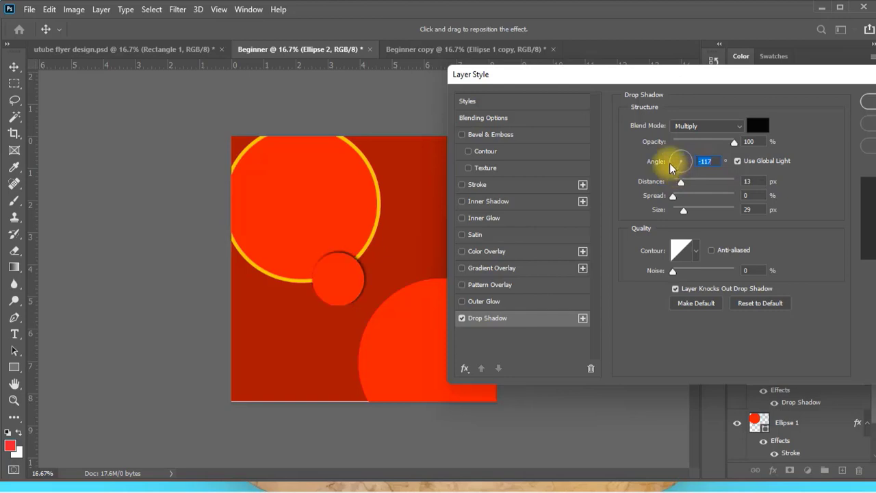
pyautogui.click(679, 159)
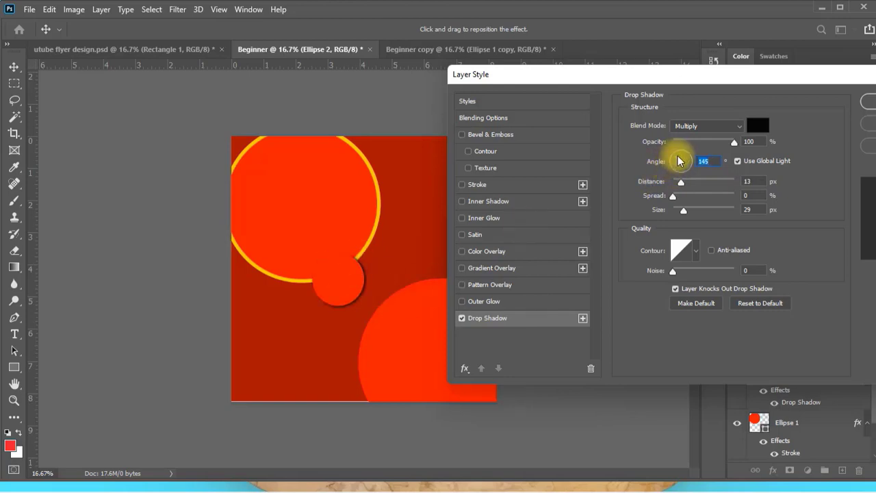
pyautogui.moveTo(678, 157)
pyautogui.mouseDown()
pyautogui.moveTo(688, 154)
pyautogui.moveTo(679, 173)
pyautogui.mouseUp()
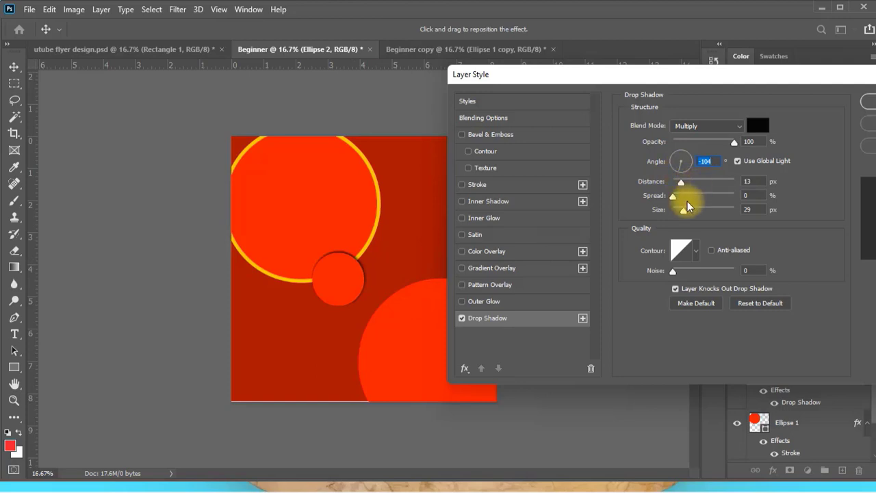
# - Set the drop shadow's distance to 31 px, spread to 9% and angle to 106°, review the blend modes, and apply the style
pyautogui.moveTo(682, 187)
pyautogui.mouseDown()
pyautogui.moveTo(734, 189)
pyautogui.moveTo(693, 192)
pyautogui.mouseUp()
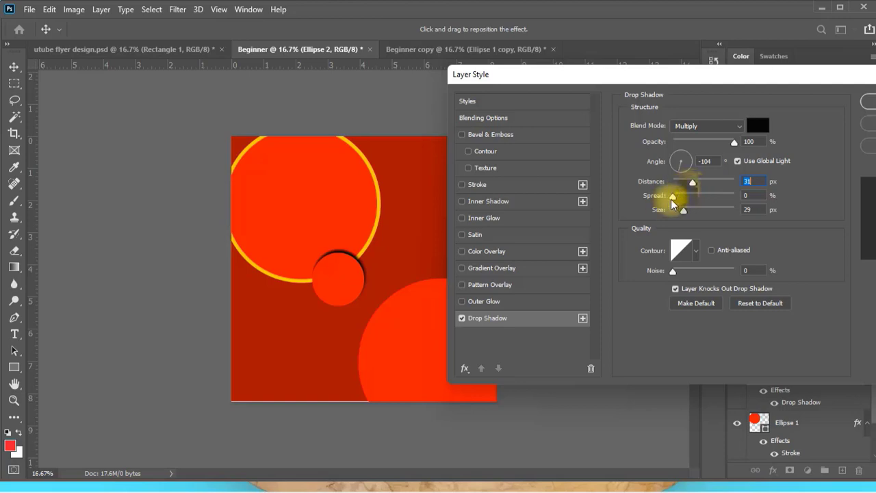
pyautogui.moveTo(677, 198)
pyautogui.mouseDown()
pyautogui.moveTo(737, 198)
pyautogui.moveTo(678, 197)
pyautogui.moveTo(684, 209)
pyautogui.moveTo(750, 210)
pyautogui.moveTo(684, 211)
pyautogui.mouseUp()
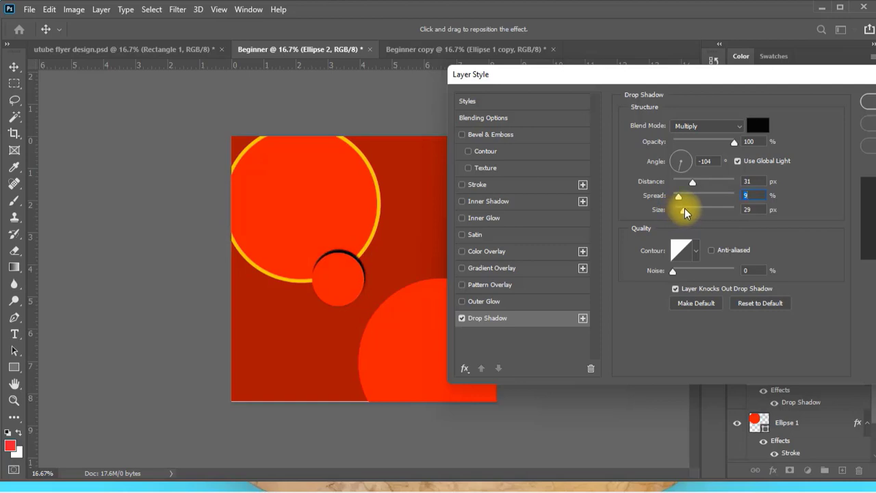
pyautogui.click(680, 158)
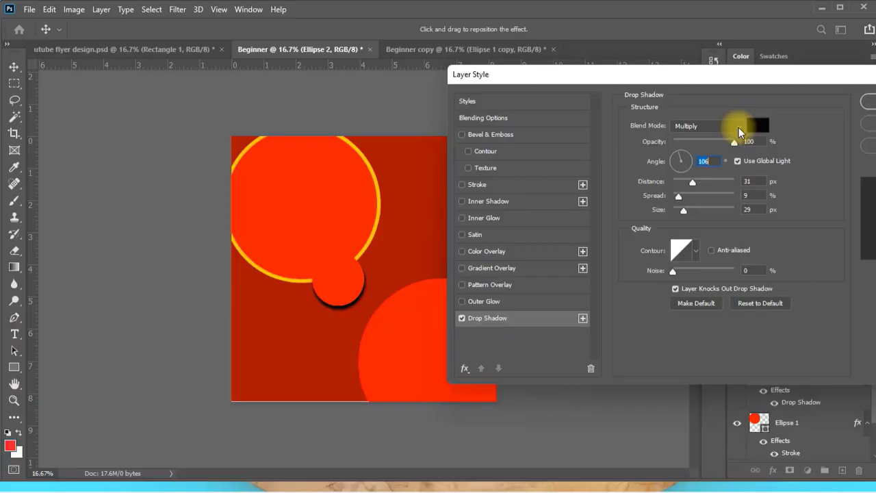
pyautogui.click(739, 128)
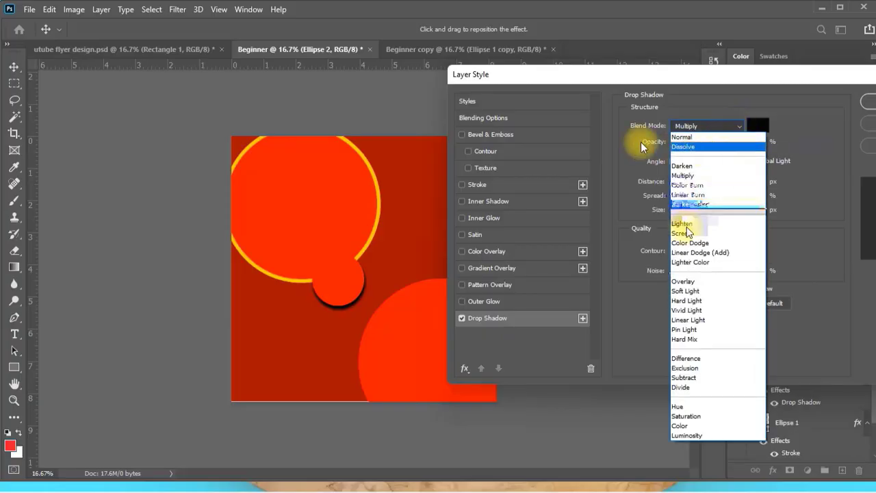
pyautogui.click(740, 129)
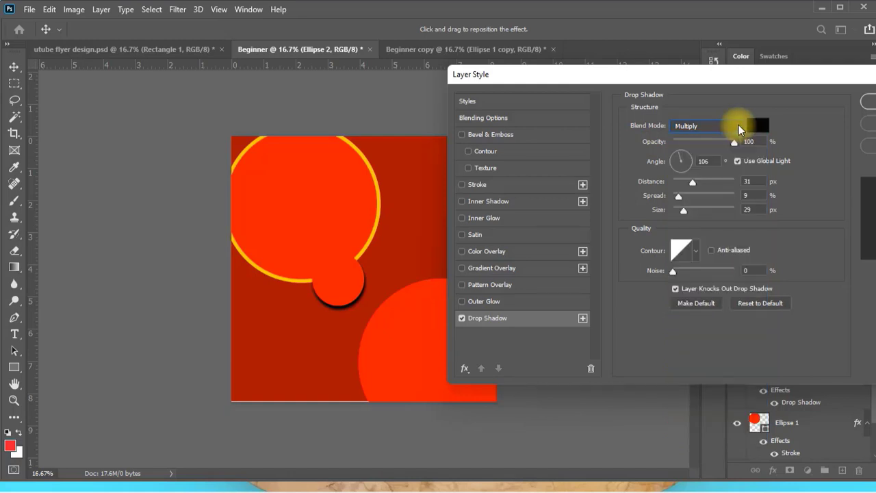
pyautogui.press('Return')
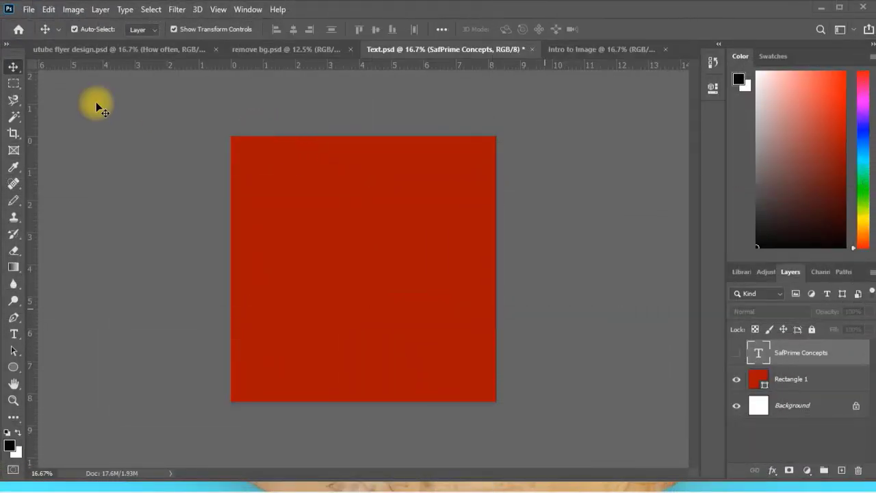
# - Open the utube flyer design document and examine its "How often" and "do you eat fruits?" text layers
pyautogui.click(94, 55)
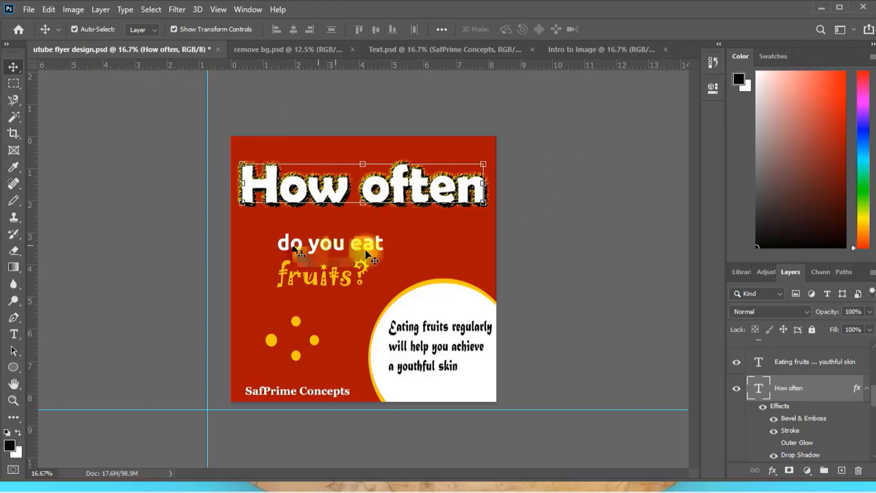
pyautogui.click(322, 251)
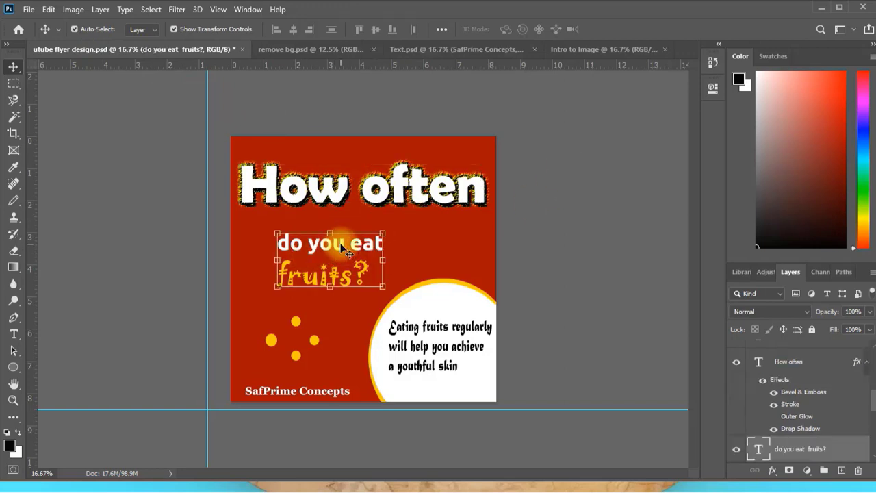
pyautogui.click(326, 200)
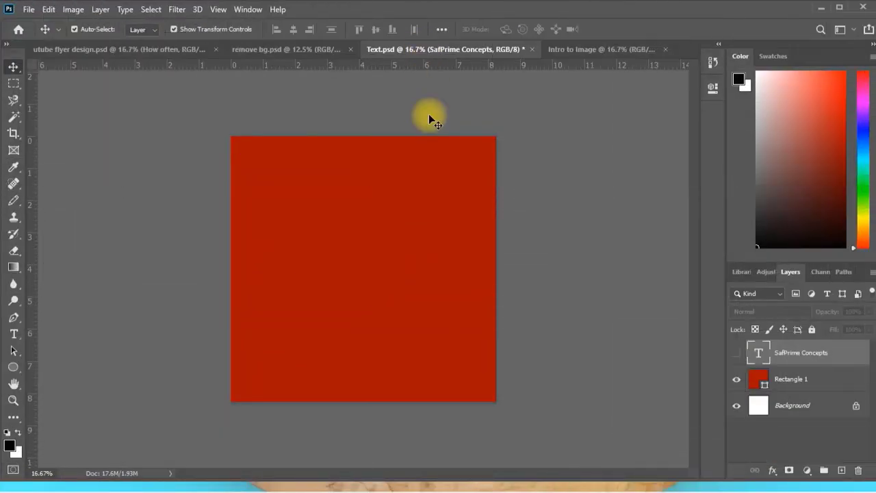
# - Add the horizontal text "I am learning a new skill" on the red square in Text.psd
pyautogui.click(14, 336)
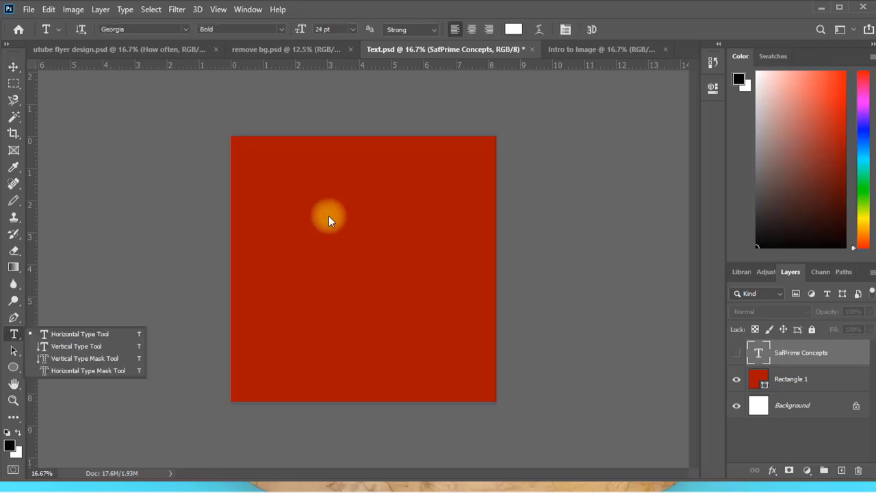
pyautogui.click(278, 221)
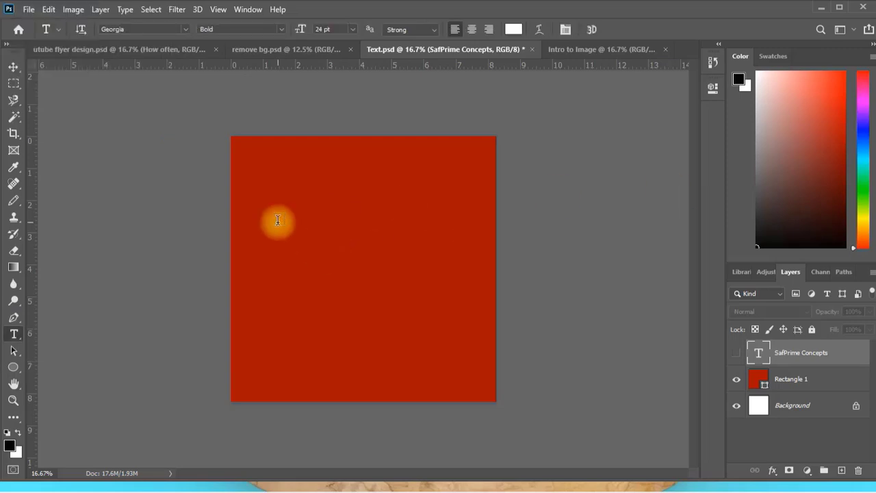
pyautogui.click(278, 220)
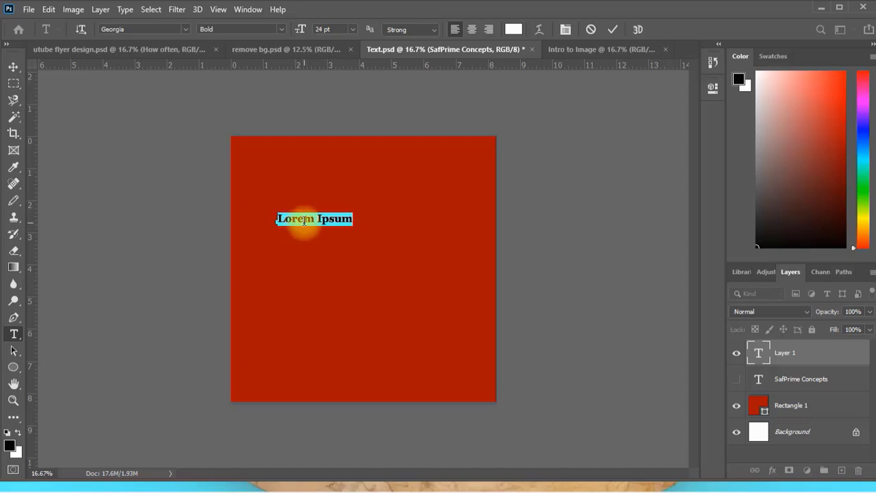
pyautogui.write('I am learning a new skill')
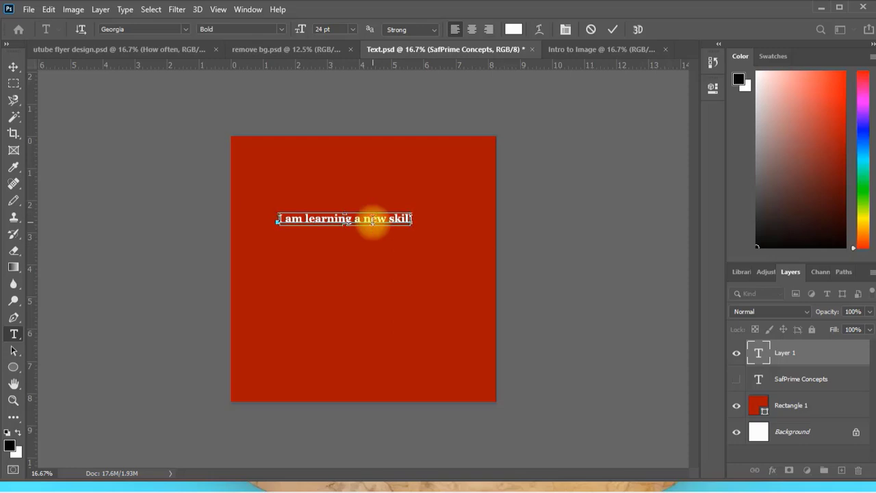
# - Set the font size of the whole "I am learning a new skill" text to 72 pt
pyautogui.hotkey('ctrl', 'a')
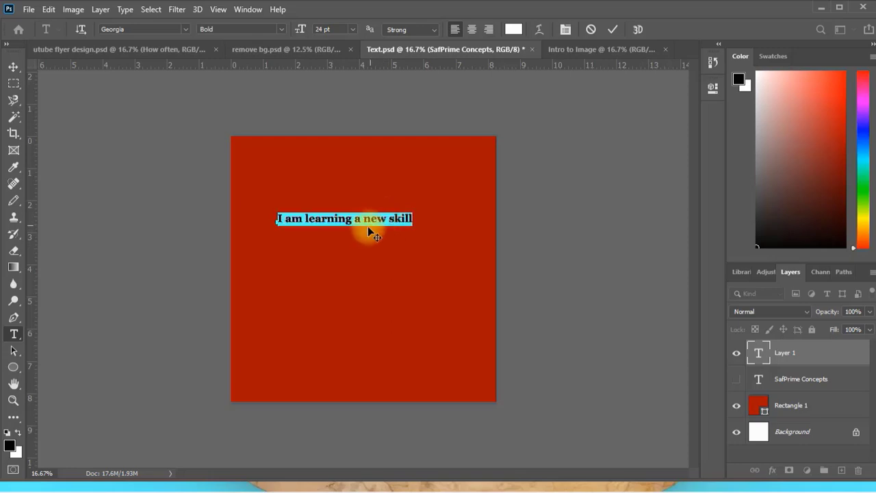
pyautogui.click(352, 29)
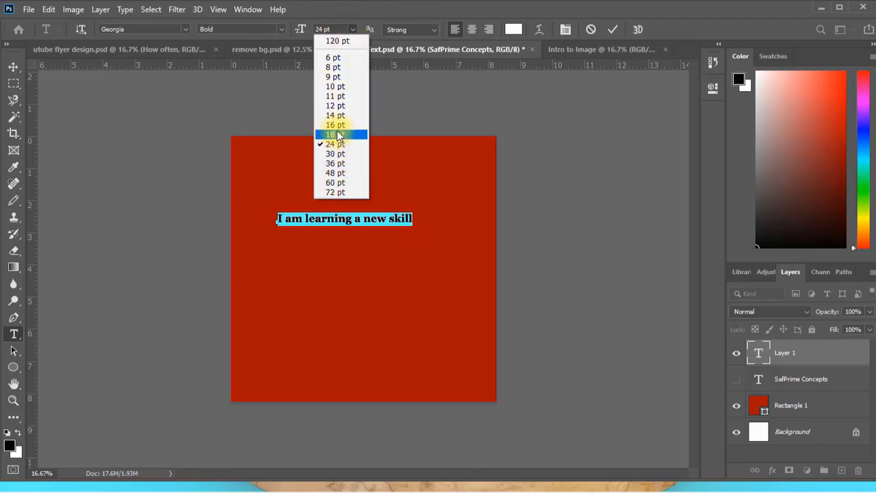
pyautogui.click(335, 192)
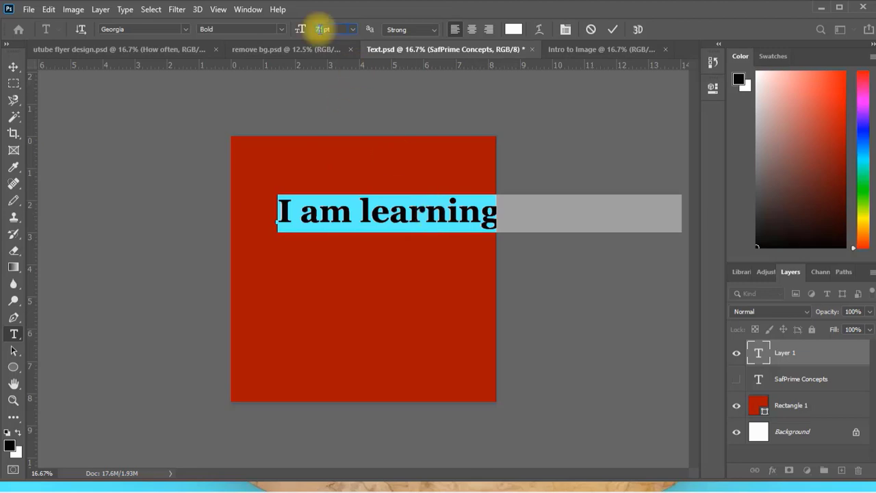
# - Try a custom font size of 100 pt on the text and return it to 72 pt
pyautogui.write('100')
pyautogui.press('Return')
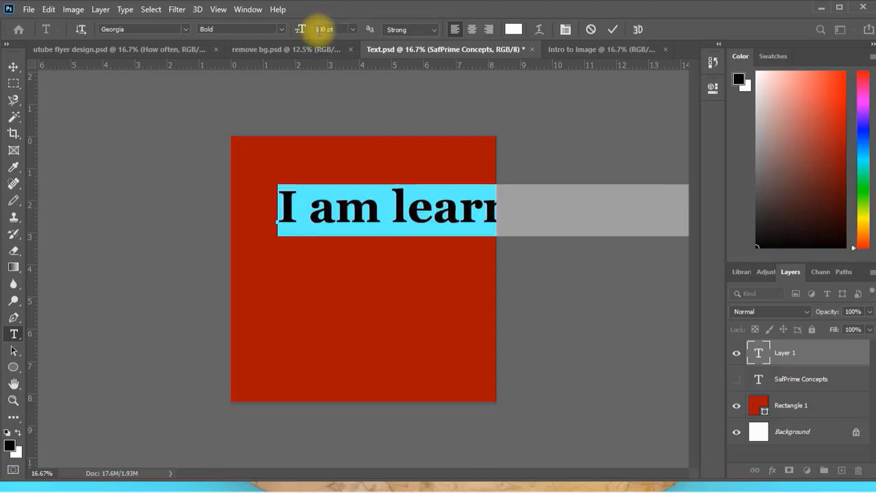
pyautogui.click(353, 30)
pyautogui.click(339, 190)
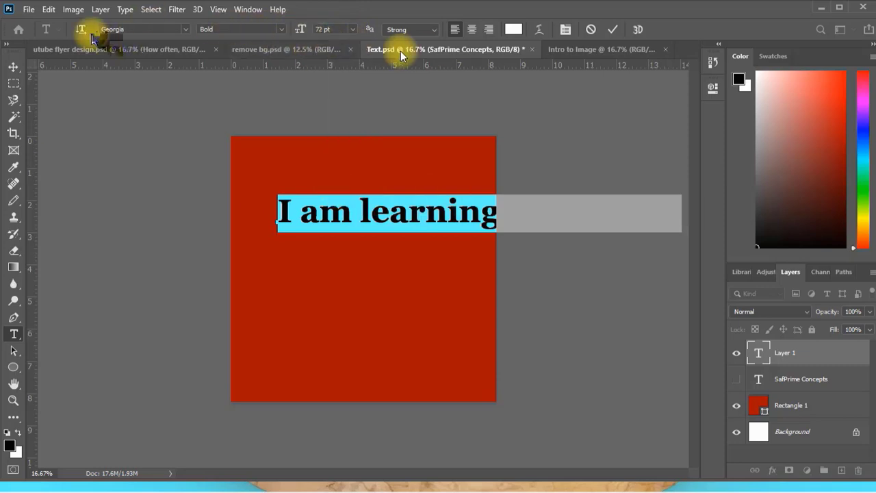
# - Try the Italic font style on the text and switch it back to Bold
pyautogui.click(280, 30)
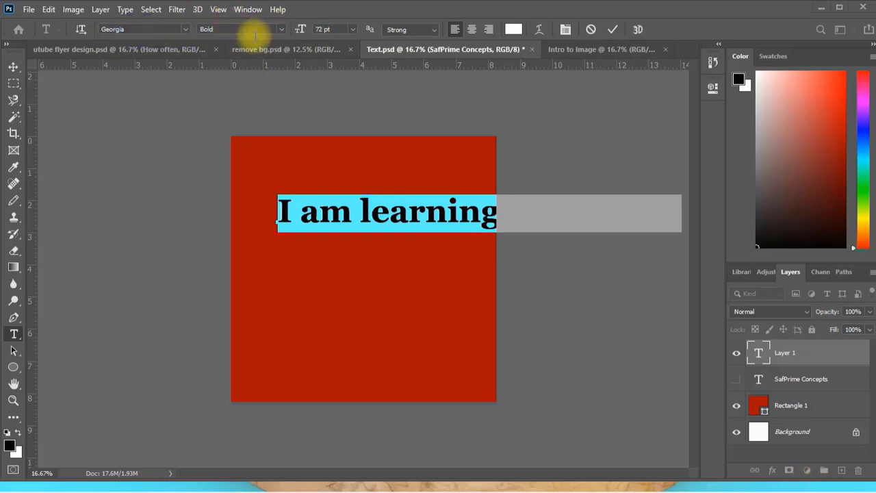
pyautogui.click(280, 29)
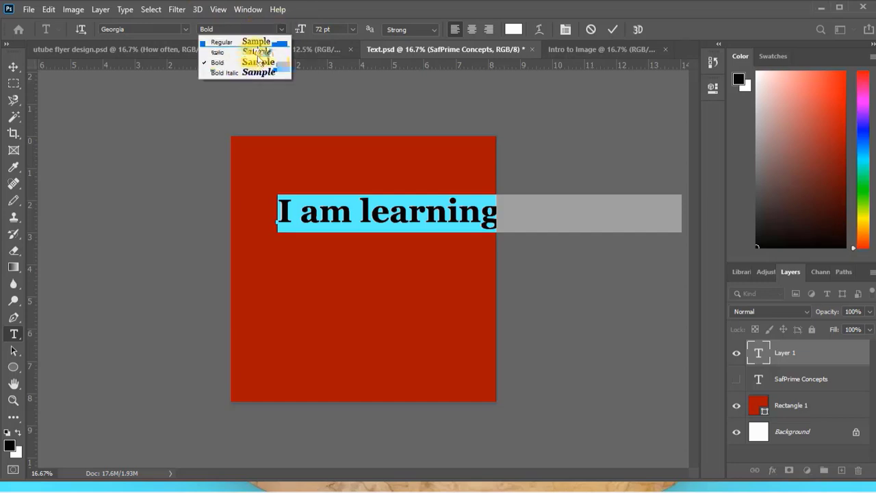
pyautogui.click(257, 53)
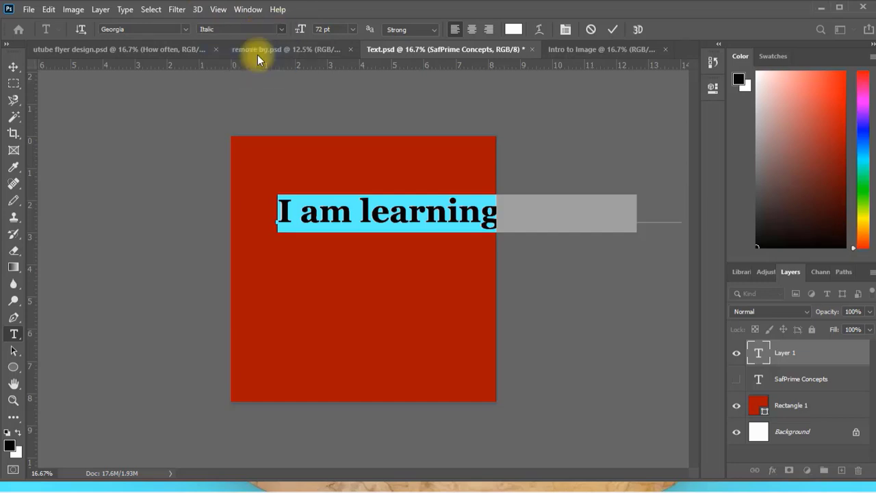
pyautogui.click(260, 30)
pyautogui.click(263, 63)
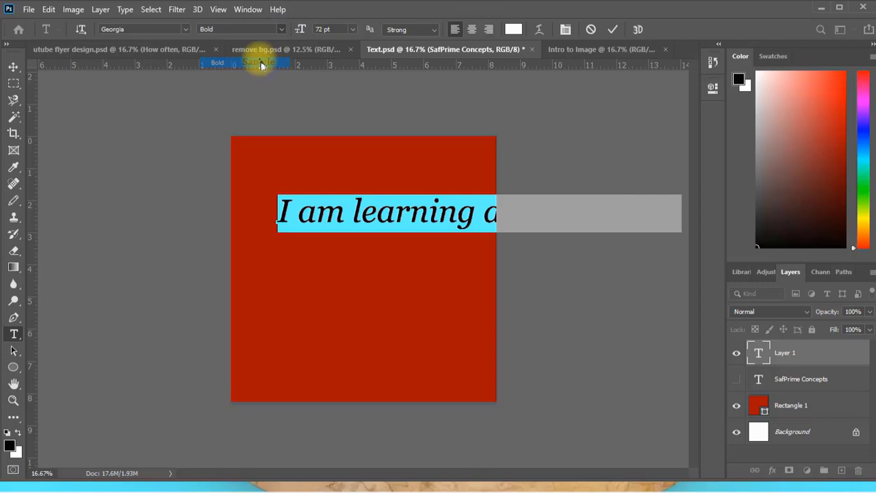
# - Change the text's font to Berlin Sans FB Demi and commit the text edit
pyautogui.click(185, 29)
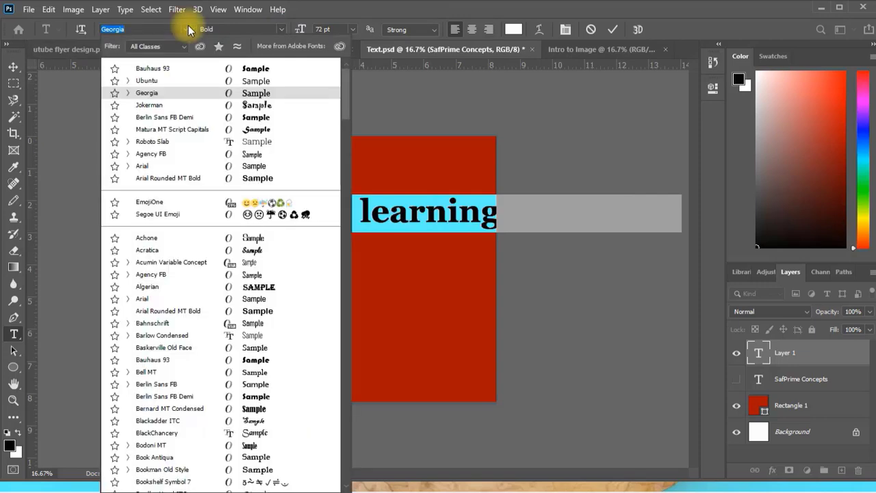
pyautogui.click(186, 117)
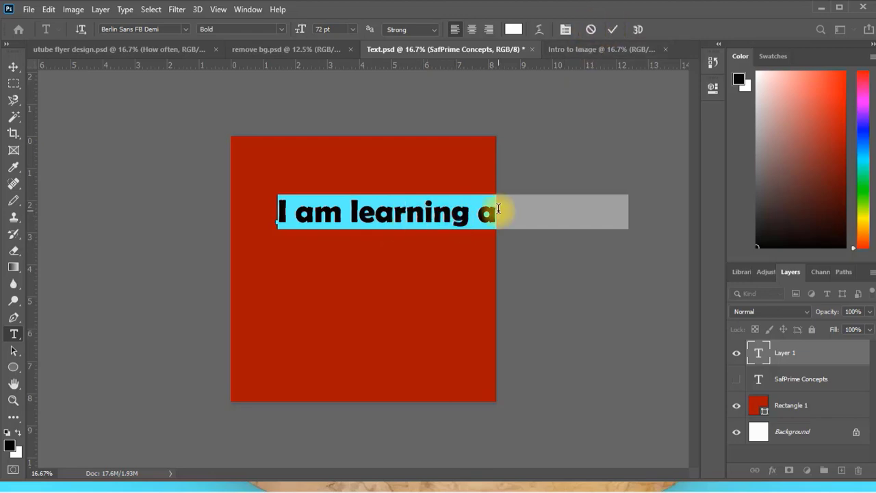
pyautogui.hotkey('ctrl', 'Return')
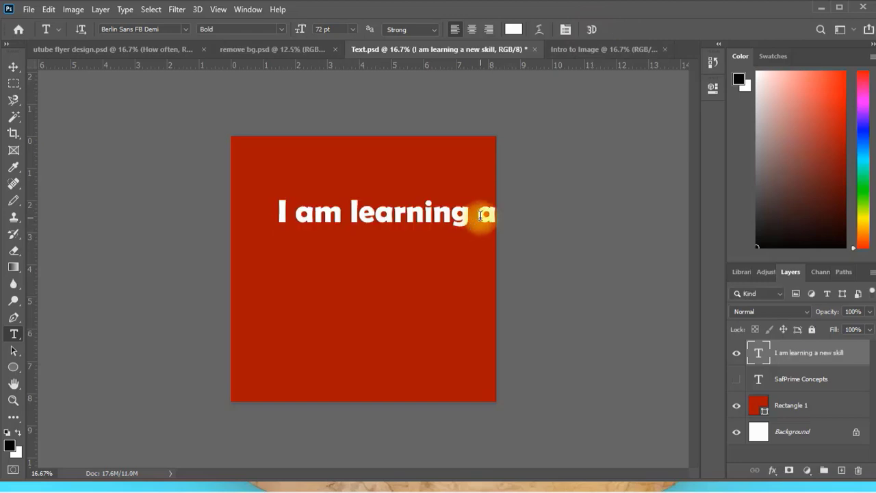
# - Break the text into two lines so that "a new skill" starts on the second line
pyautogui.click(482, 215)
pyautogui.press('BackSpace')
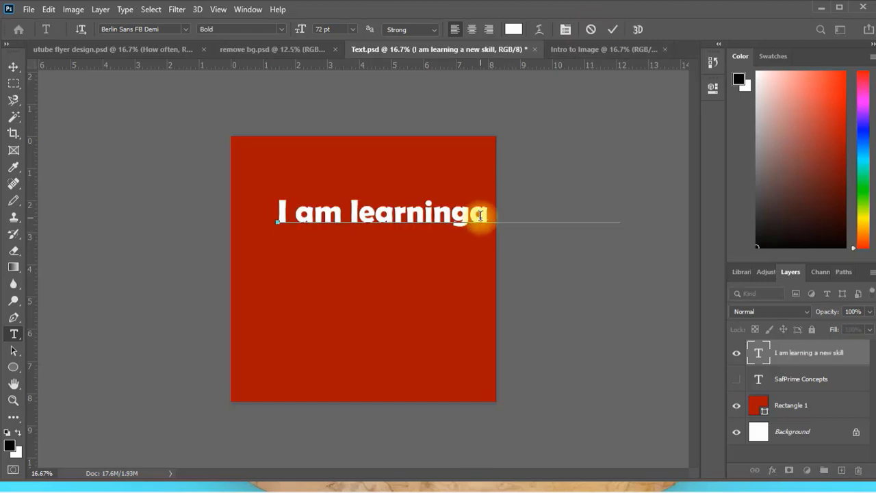
pyautogui.press('Return')
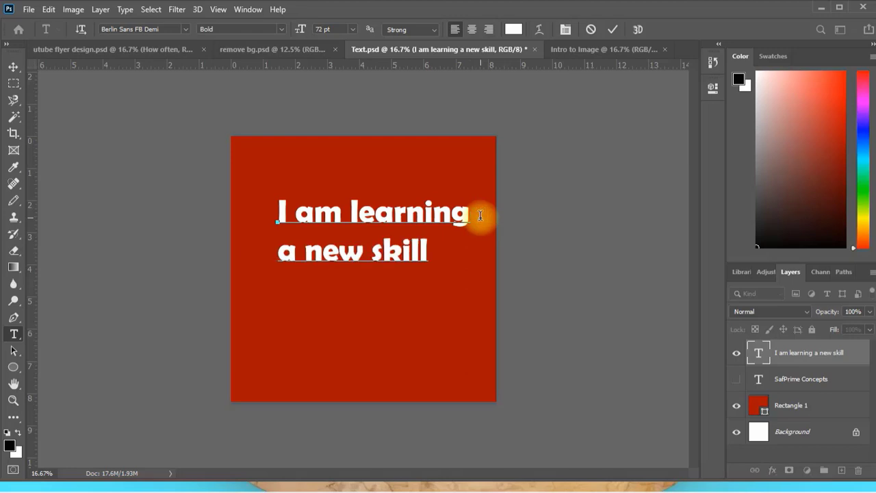
pyautogui.click(613, 29)
# - Move the two-line text slightly down and to the left on the red square
pyautogui.click(13, 66)
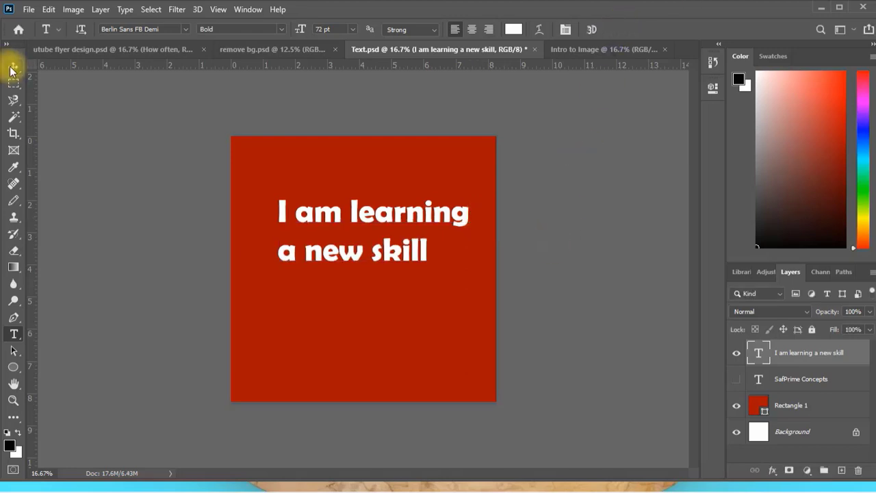
pyautogui.moveTo(396, 224)
pyautogui.mouseDown()
pyautogui.moveTo(373, 233)
pyautogui.moveTo(382, 235)
pyautogui.mouseUp()
pyautogui.click(382, 215)
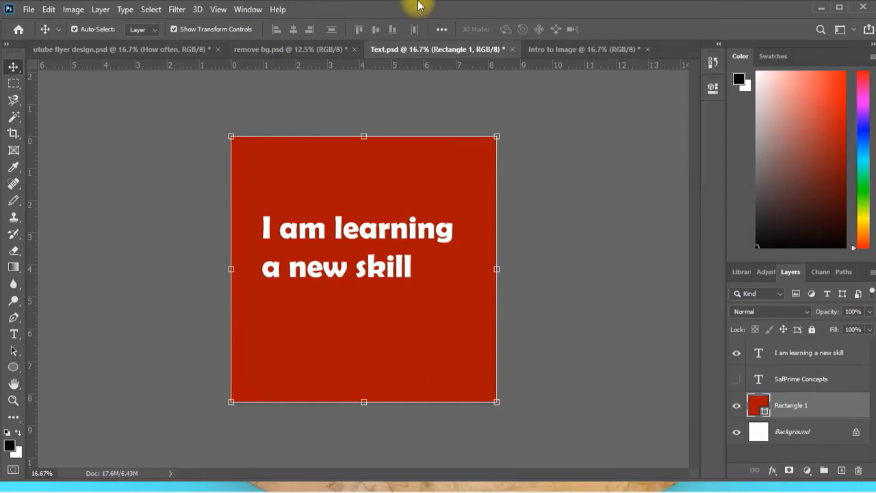
pyautogui.click(359, 232)
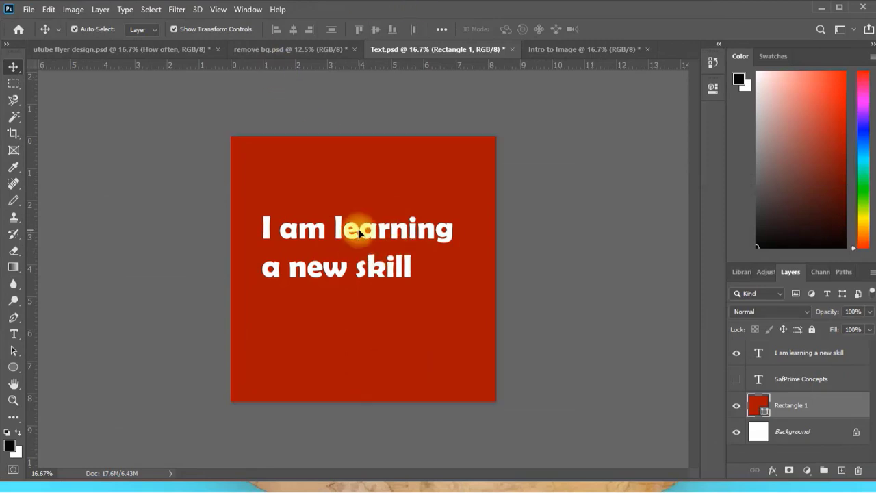
# - Add a Bevel & Emboss effect to the "I am learning a new skill" layer and uncover the text by moving the settings dialog
pyautogui.click(773, 471)
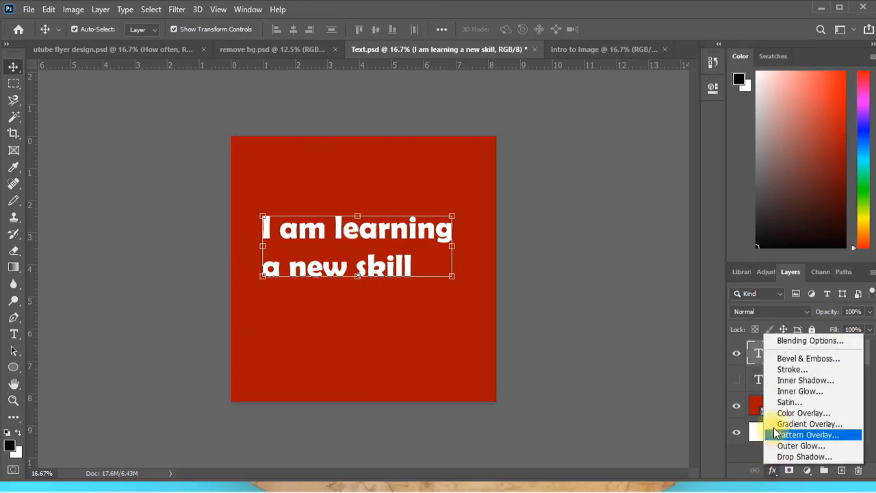
pyautogui.click(804, 359)
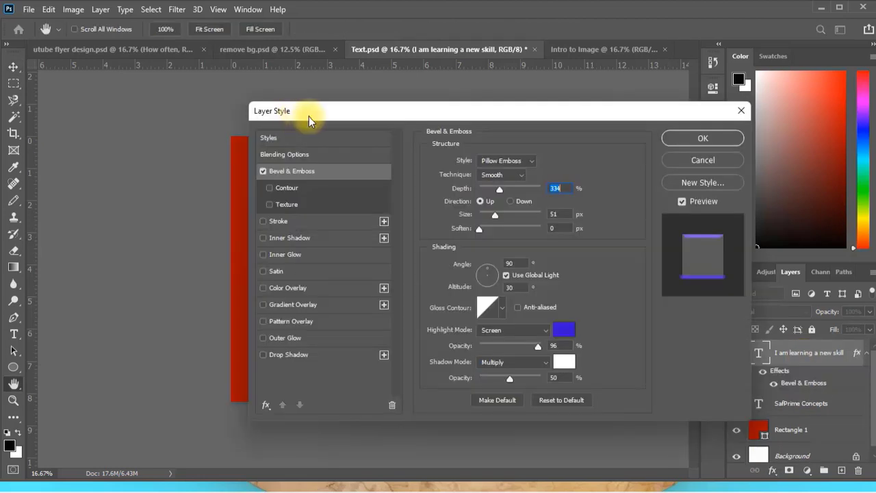
pyautogui.moveTo(307, 117); pyautogui.dragTo(516, 102)
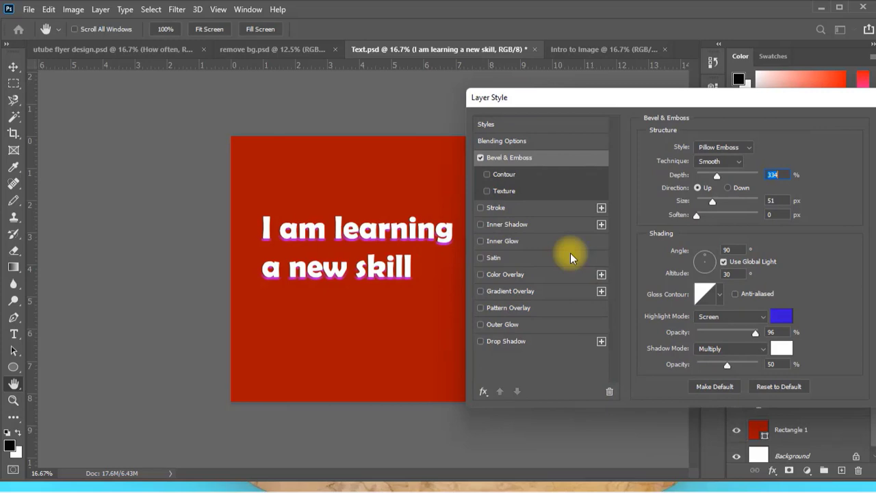
# - Try the Emboss style for the text's bevel and switch it back to Pillow Emboss
pyautogui.click(745, 148)
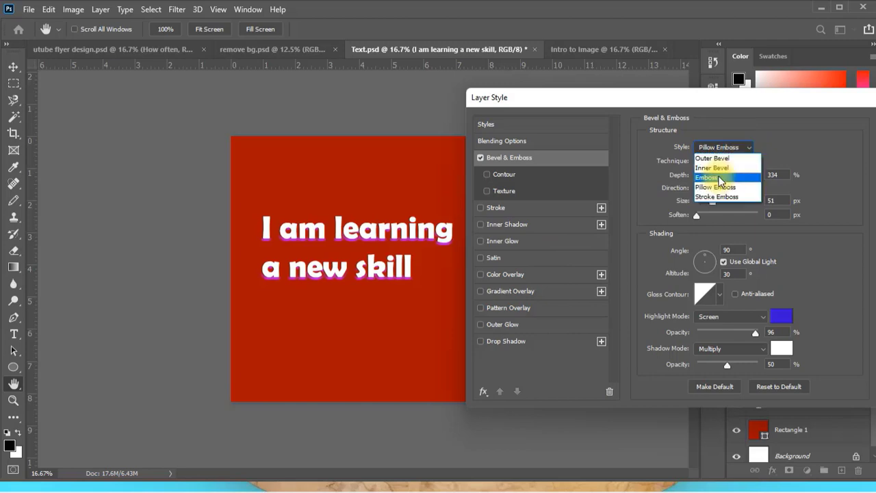
pyautogui.click(721, 180)
pyautogui.click(748, 148)
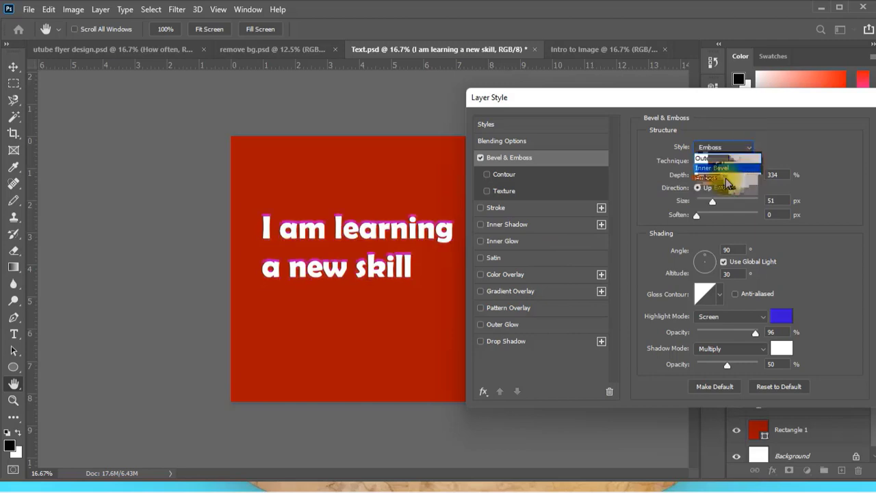
pyautogui.click(722, 188)
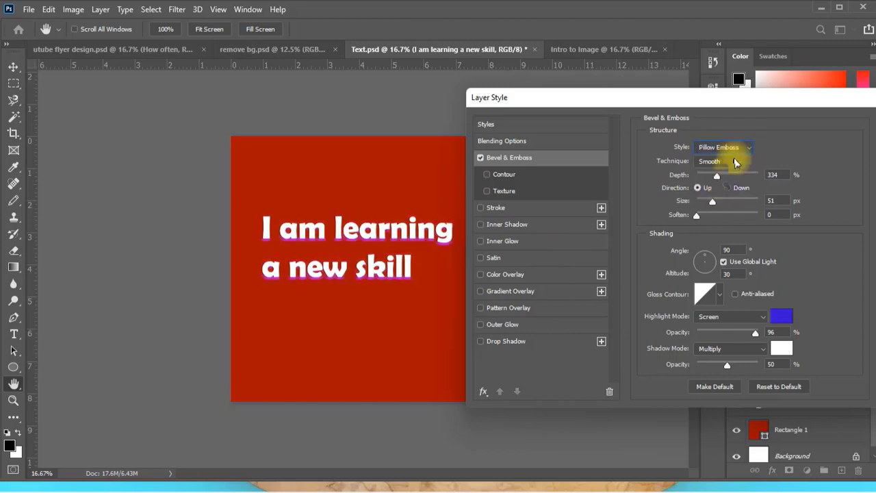
# - Set the bevel's depth to 355% and size to 68 px, trying the Down direction before returning it to Up
pyautogui.moveTo(718, 178)
pyautogui.mouseDown()
pyautogui.moveTo(739, 180)
pyautogui.moveTo(711, 189)
pyautogui.moveTo(736, 176)
pyautogui.moveTo(718, 176)
pyautogui.moveTo(723, 182)
pyautogui.mouseUp()
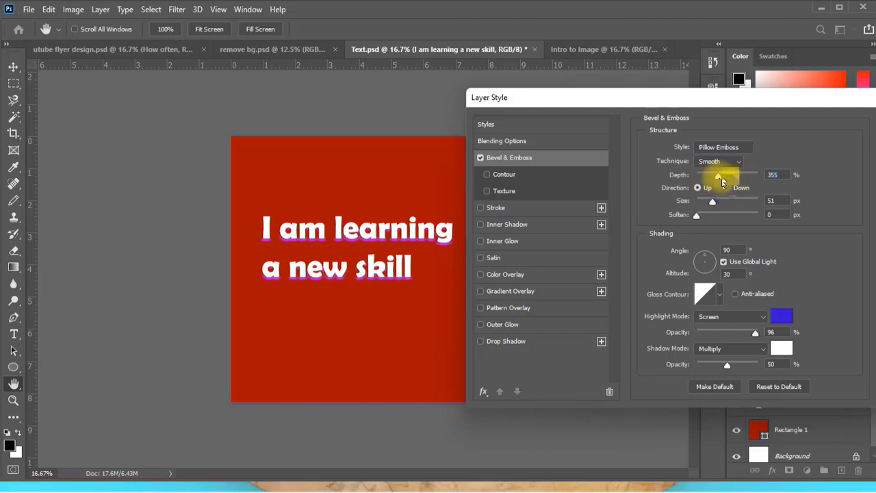
pyautogui.click(728, 187)
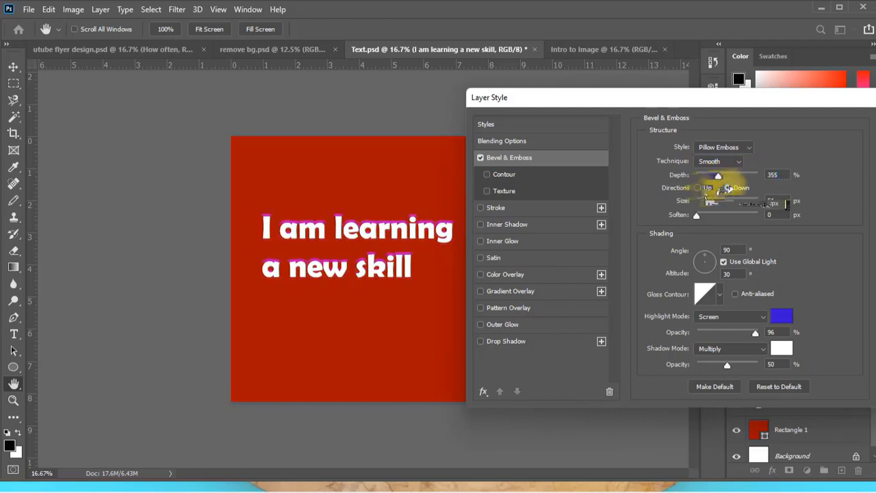
pyautogui.click(707, 187)
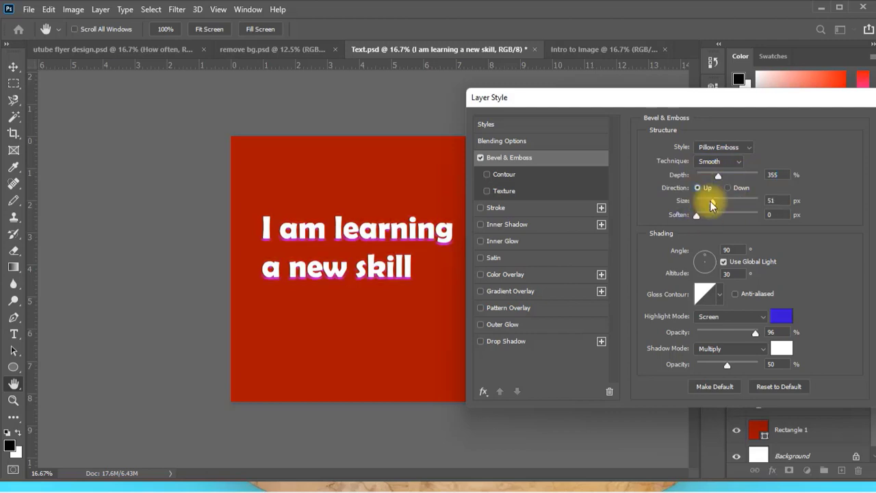
pyautogui.moveTo(710, 201)
pyautogui.mouseDown()
pyautogui.moveTo(731, 203)
pyautogui.moveTo(707, 202)
pyautogui.moveTo(716, 203)
pyautogui.mouseUp()
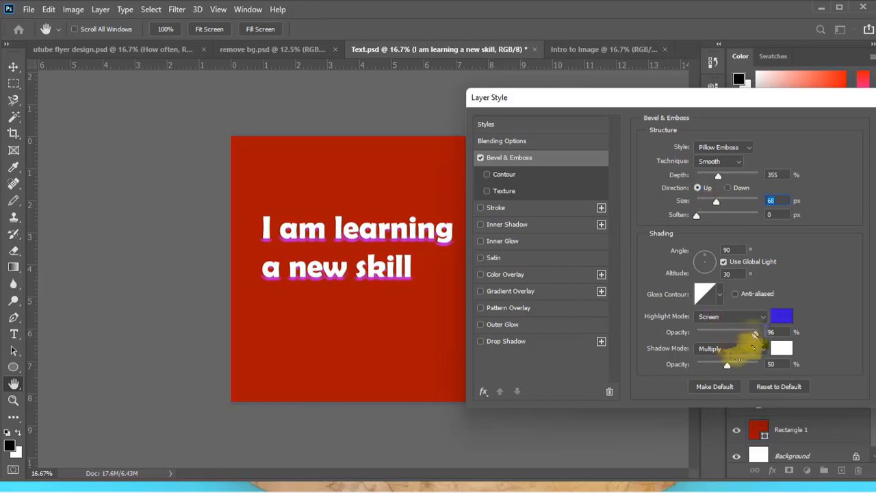
# - Try turquoise 33ffcc as the bevel's highlight colour and return it to blue 3300cc
pyautogui.click(783, 317)
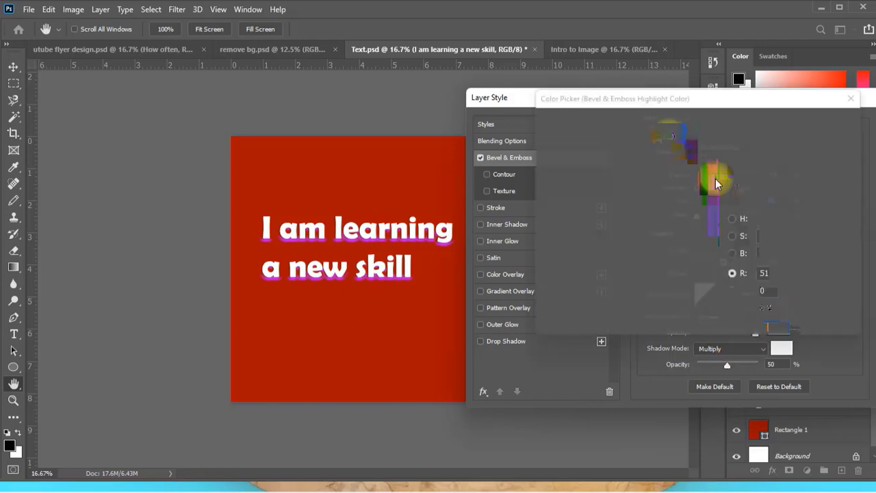
pyautogui.click(670, 136)
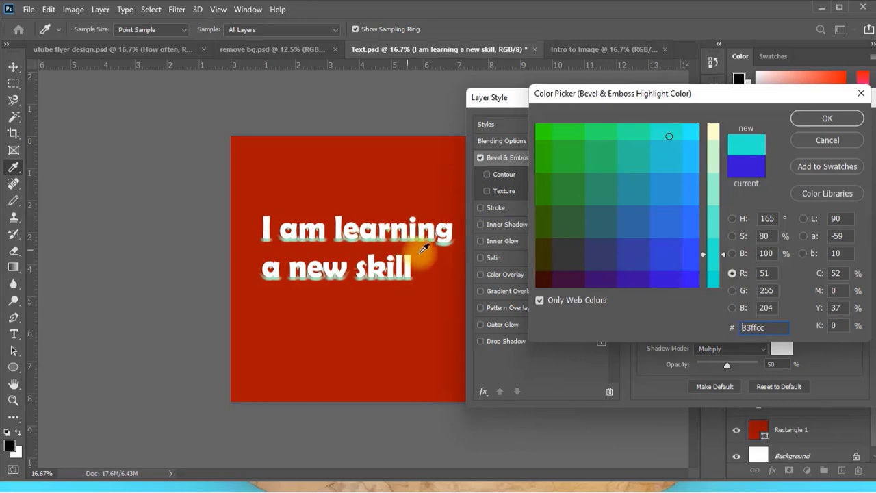
pyautogui.click(668, 280)
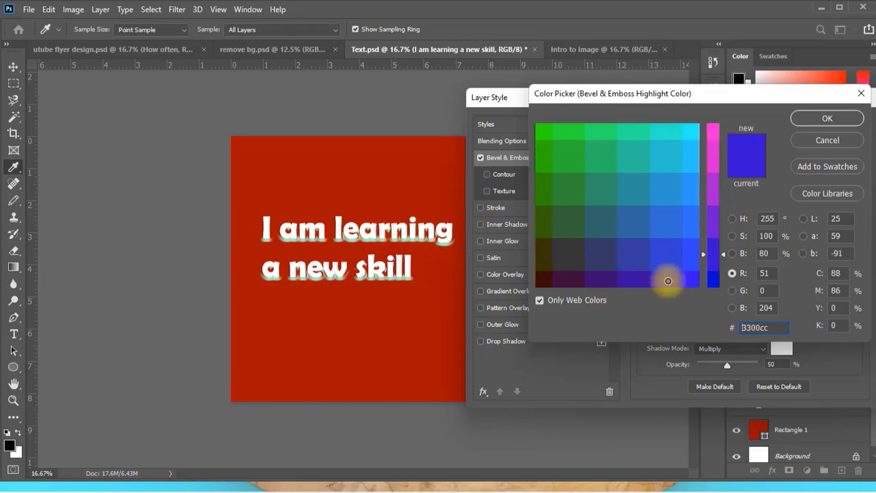
pyautogui.click(828, 118)
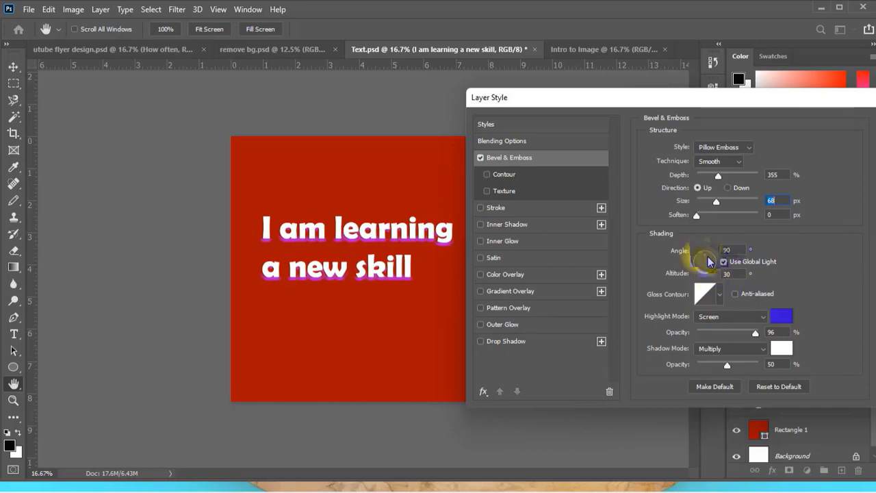
# - Try the Normal and Multiply highlight modes for the bevel and set the mode back to Screen
pyautogui.click(759, 320)
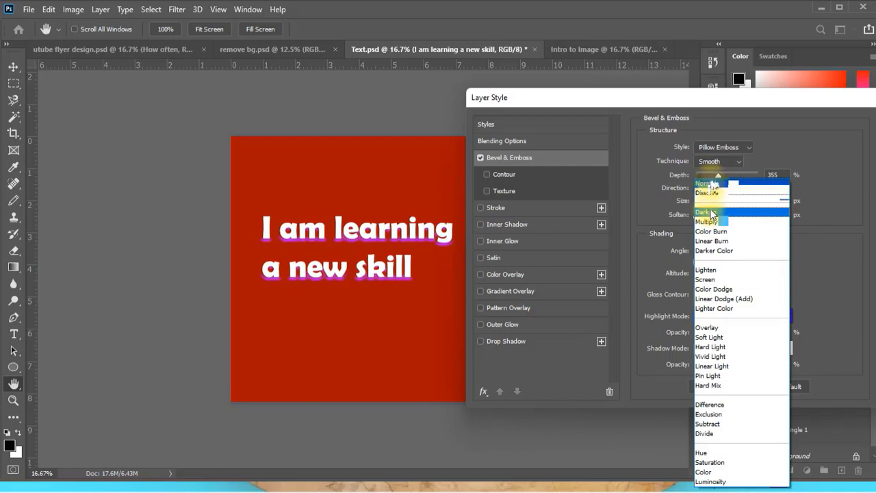
pyautogui.click(713, 184)
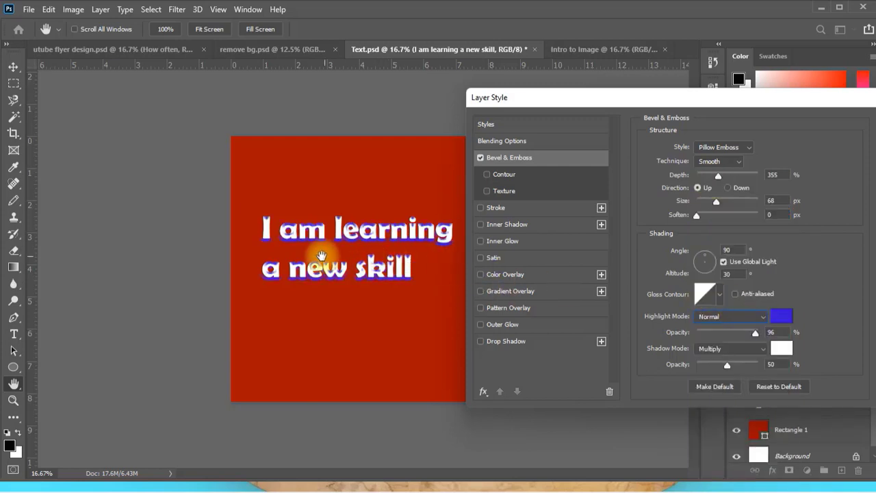
pyautogui.click(766, 319)
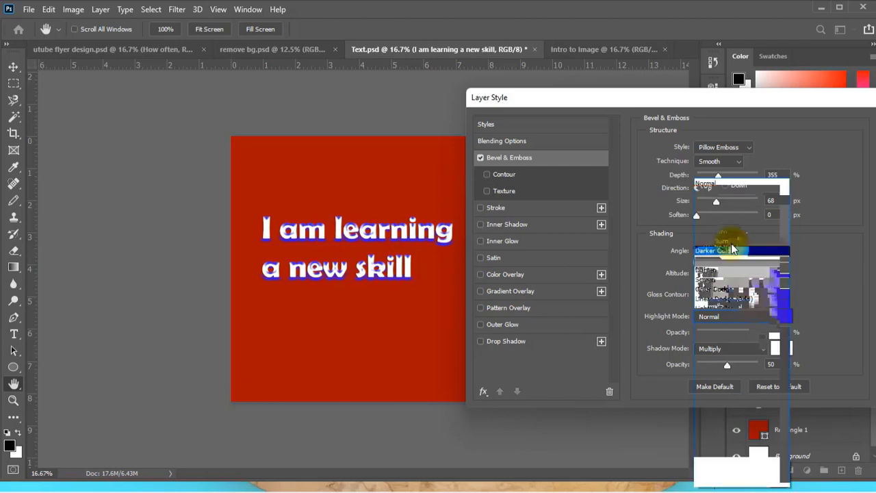
pyautogui.click(731, 243)
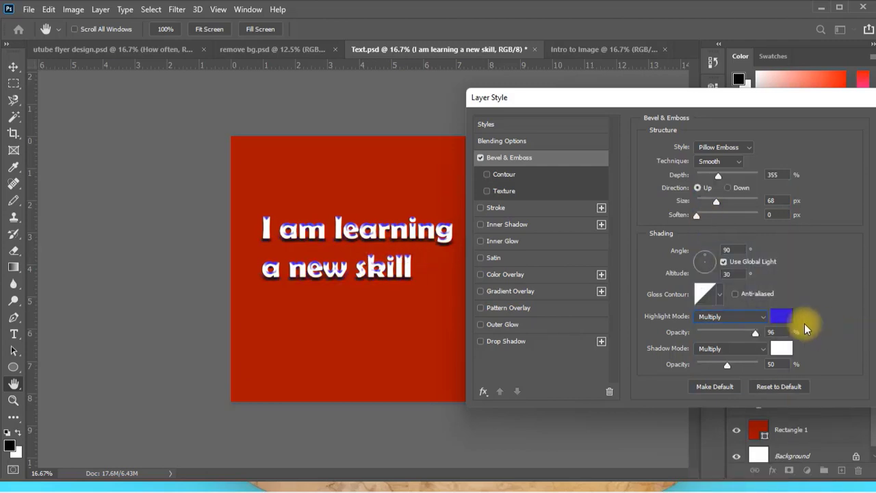
pyautogui.click(763, 319)
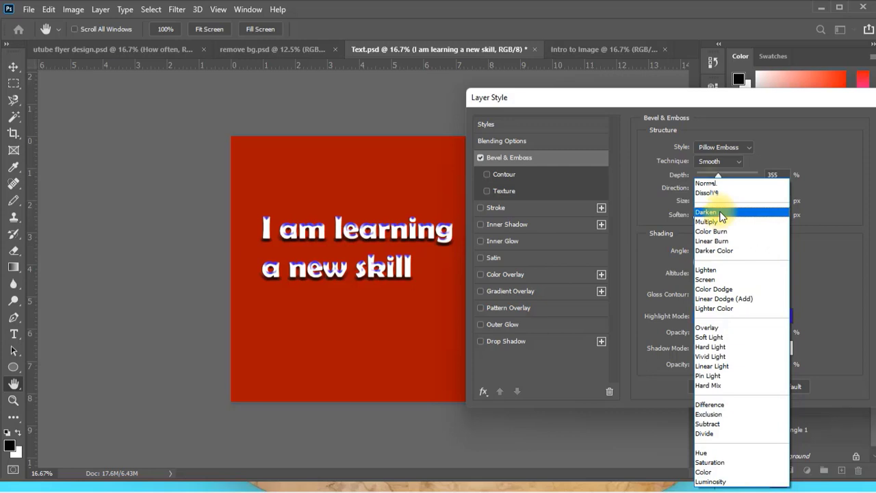
pyautogui.click(716, 279)
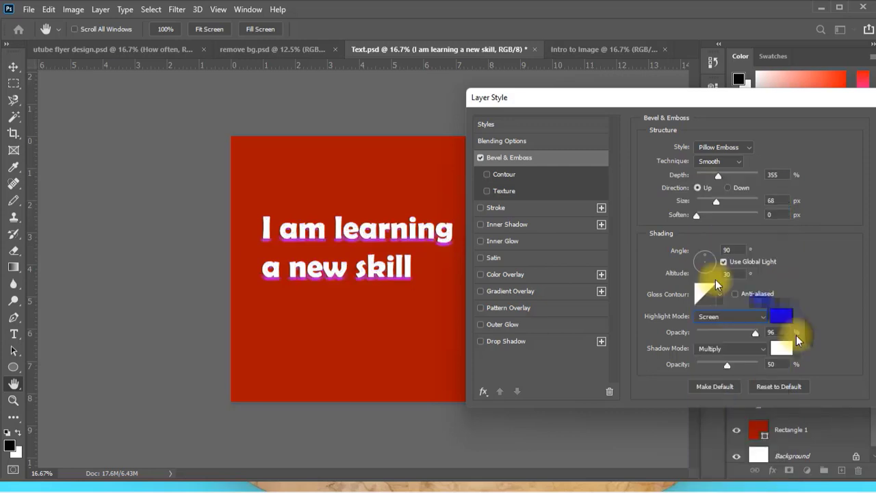
# - Try a different shadow opacity, return it to 50%, and change the bevel's shadow colour to yellow ffff00 after trying magenta ff00ff
pyautogui.moveTo(727, 366); pyautogui.dragTo(672, 360)
pyautogui.click(728, 364)
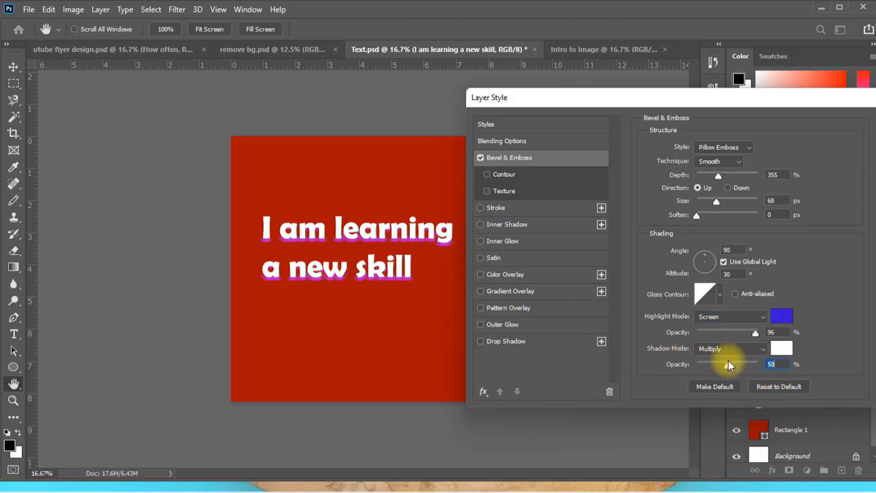
pyautogui.click(782, 351)
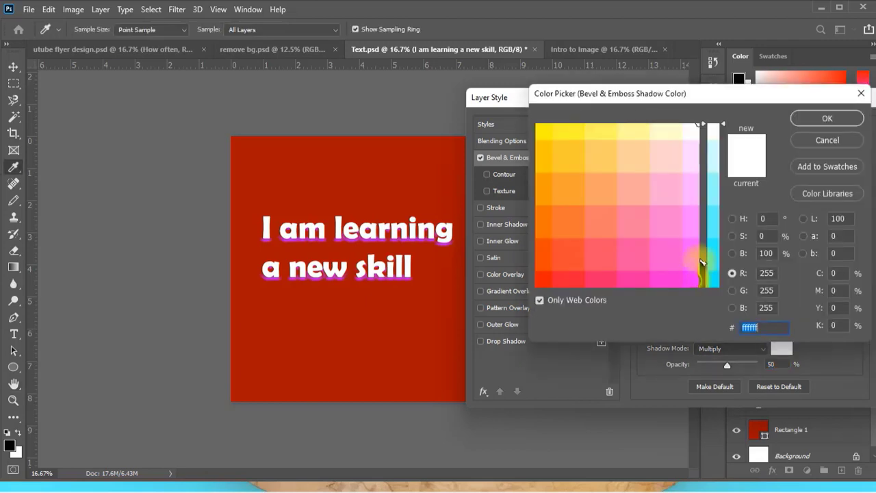
pyautogui.click(693, 279)
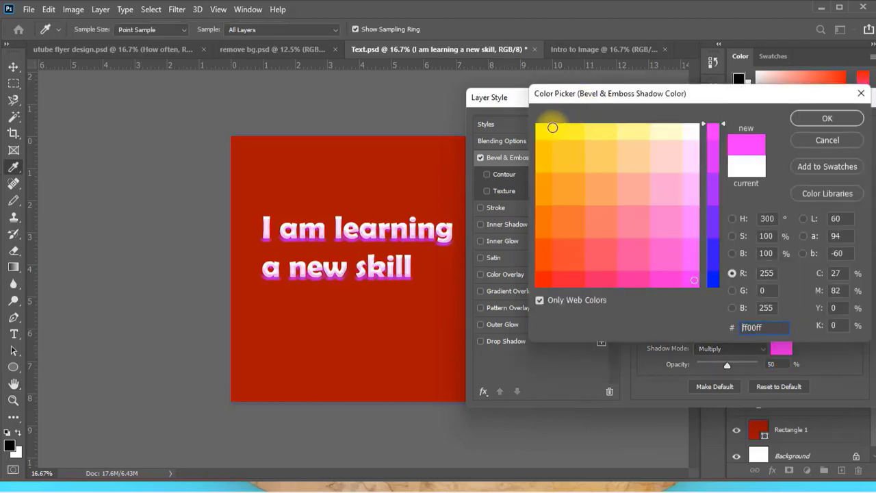
pyautogui.click(543, 130)
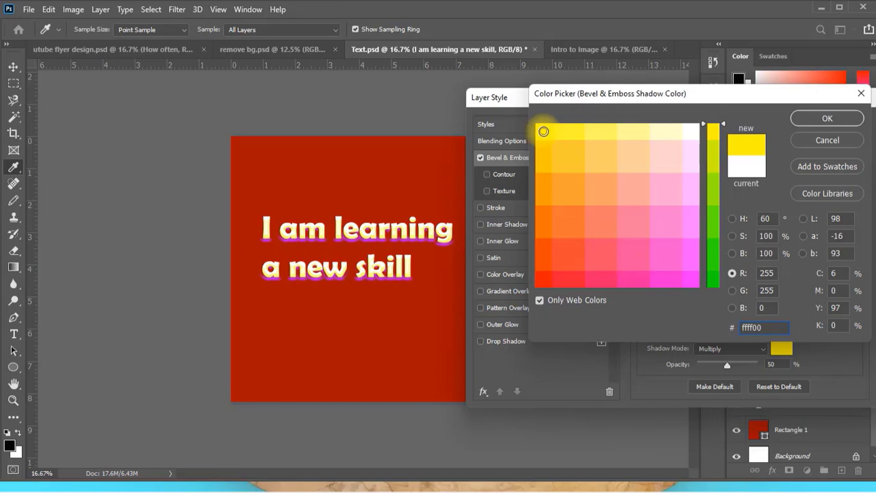
pyautogui.click(808, 120)
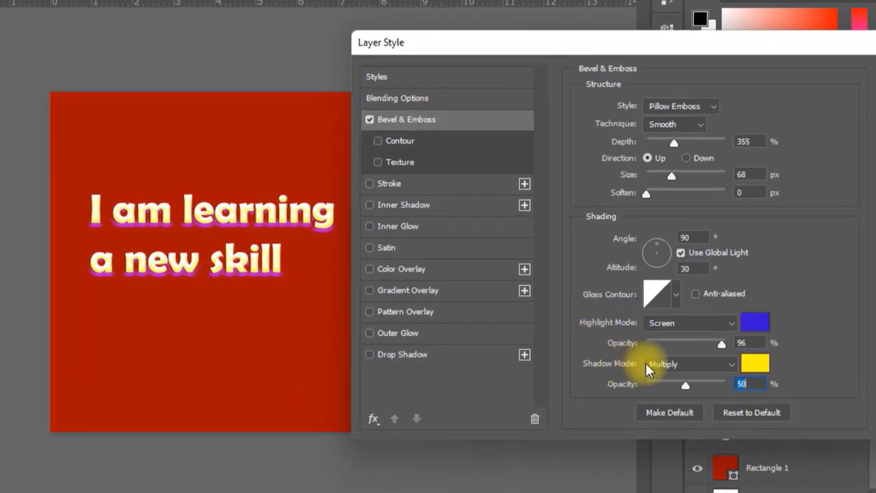
# - Lower the bevel's shadow opacity to 28% and set its shadow colour to white
pyautogui.moveTo(686, 386)
pyautogui.mouseDown()
pyautogui.moveTo(655, 386)
pyautogui.moveTo(731, 387)
pyautogui.moveTo(670, 393)
pyautogui.mouseUp()
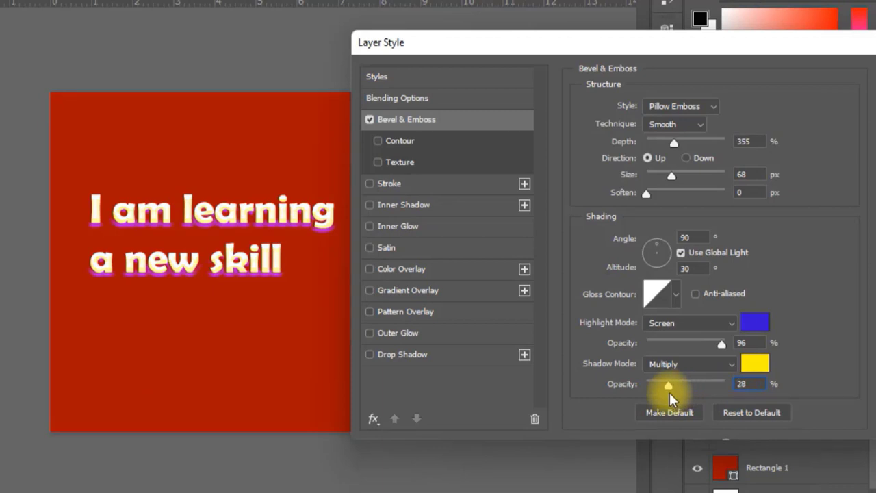
pyautogui.click(749, 364)
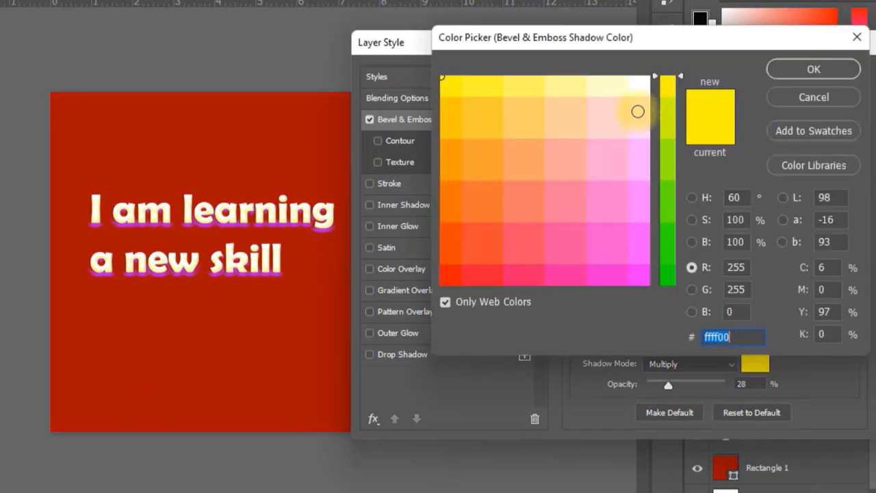
pyautogui.click(636, 81)
pyautogui.press('Return')
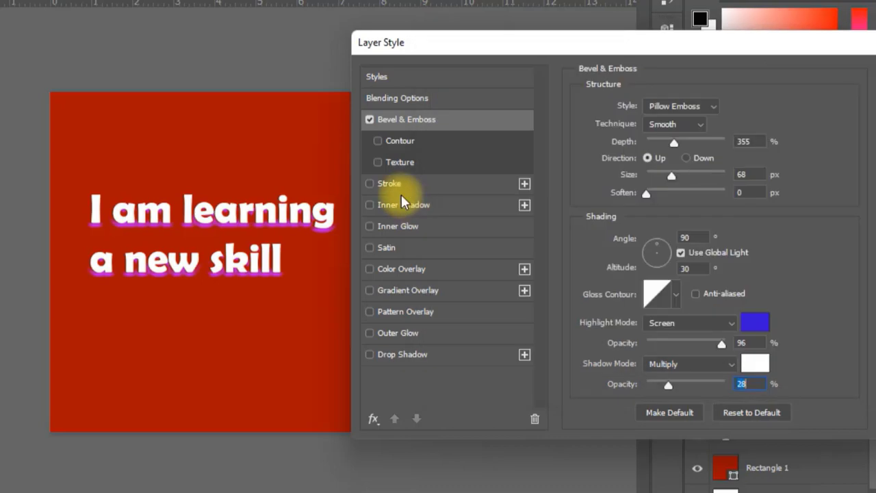
# - Add a Stroke effect and an Outer Glow effect to the text, keeping the glow's blend mode at Screen
pyautogui.click(370, 184)
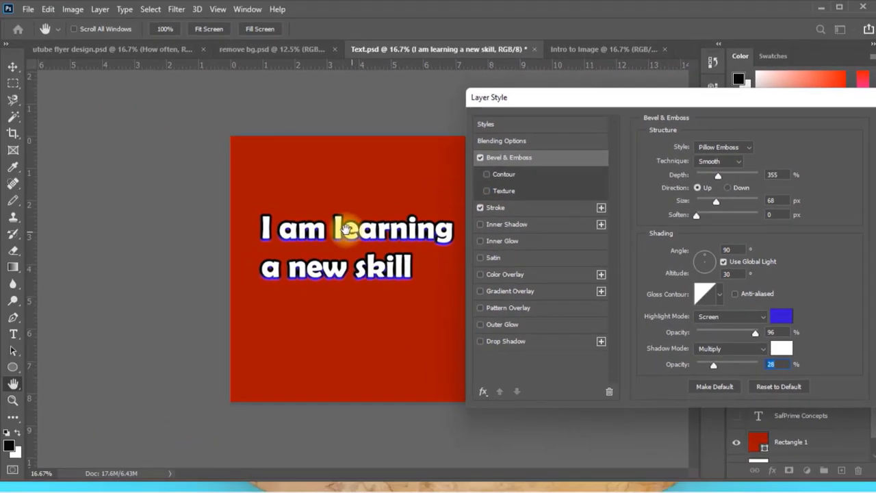
pyautogui.click(525, 209)
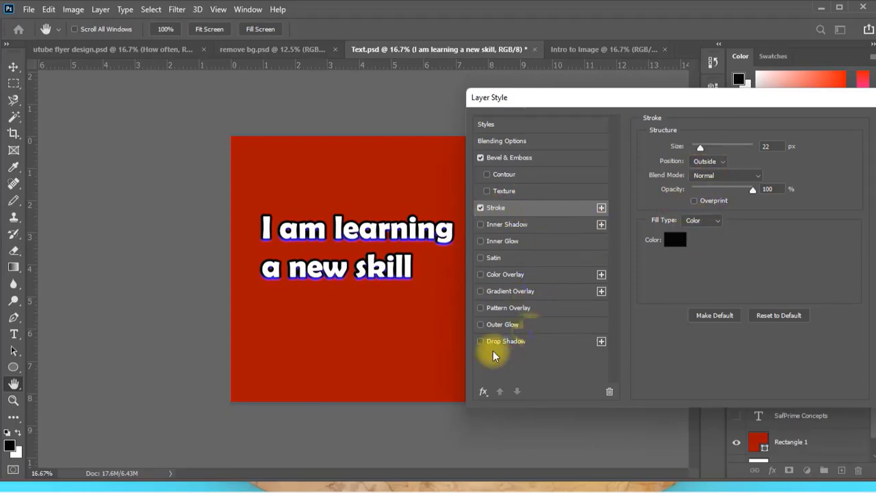
pyautogui.click(507, 326)
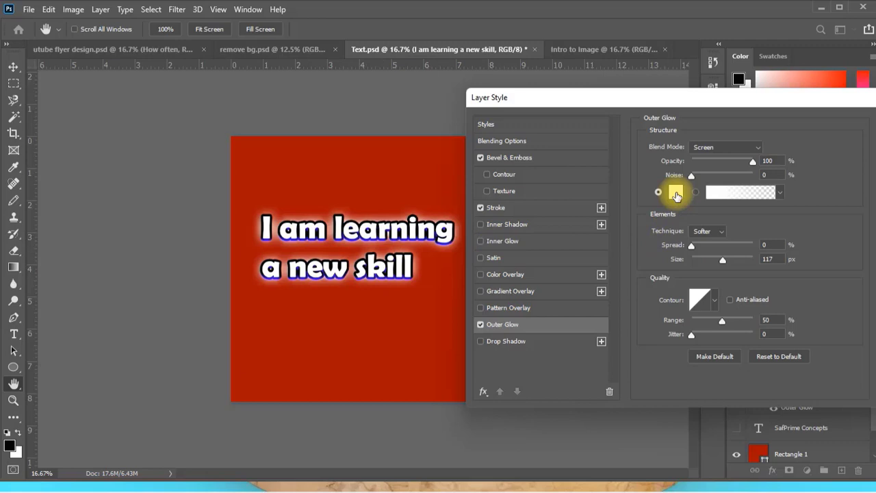
pyautogui.click(756, 147)
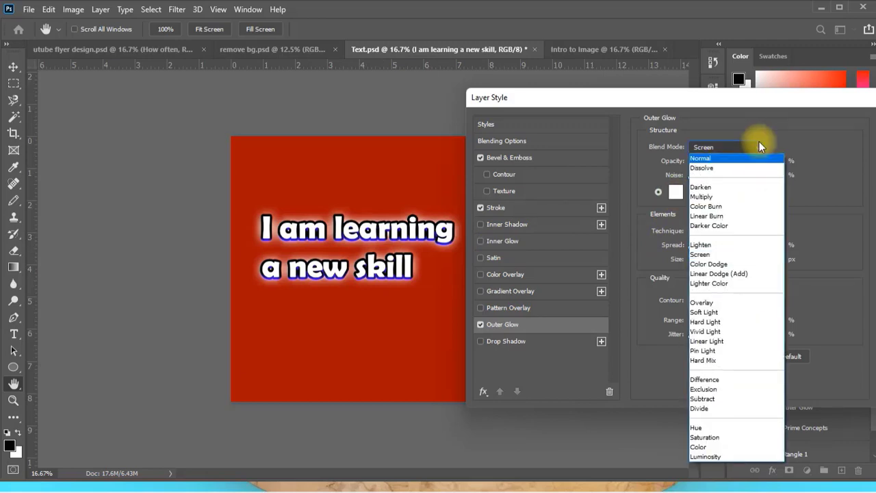
pyautogui.click(756, 145)
# - Try yellow ffff00 for the outer glow, return its colour to white ffffff, and switch the glow to a gradient fill
pyautogui.click(676, 192)
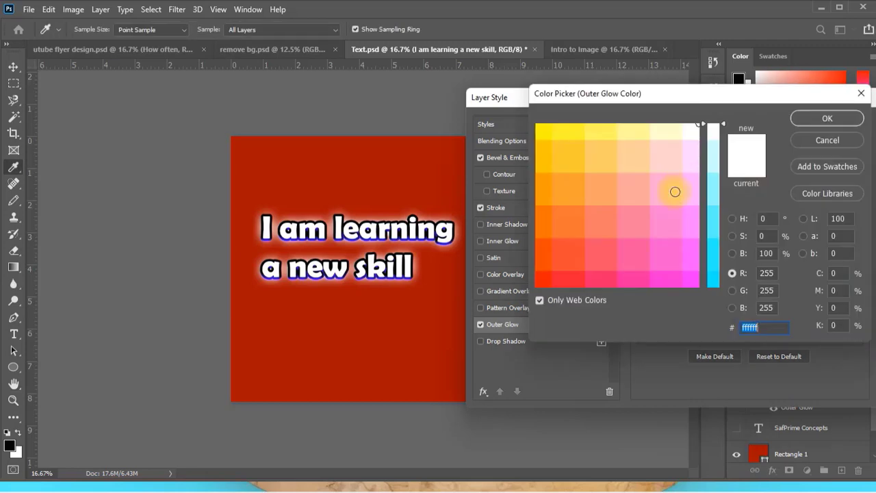
pyautogui.click(540, 131)
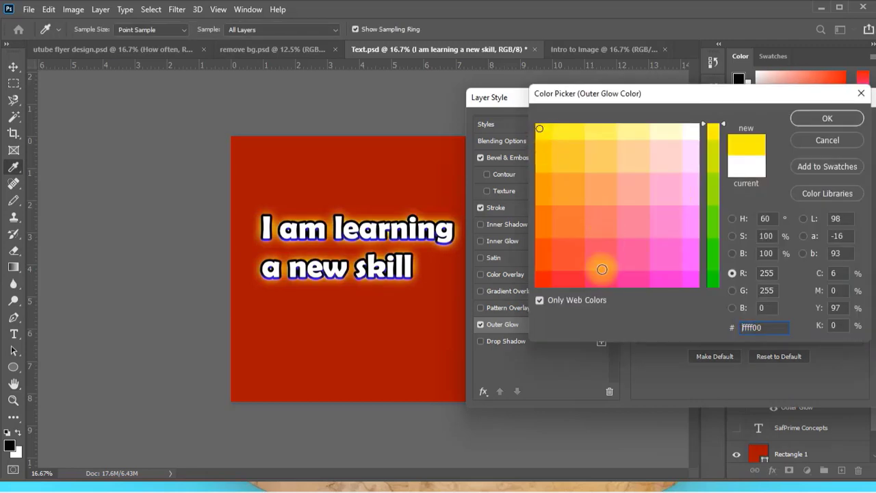
pyautogui.click(575, 255)
pyautogui.click(696, 130)
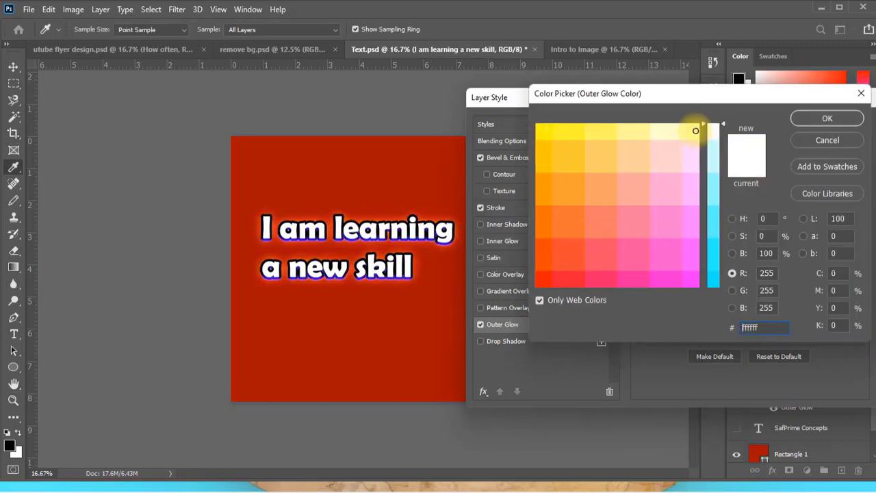
pyautogui.click(828, 119)
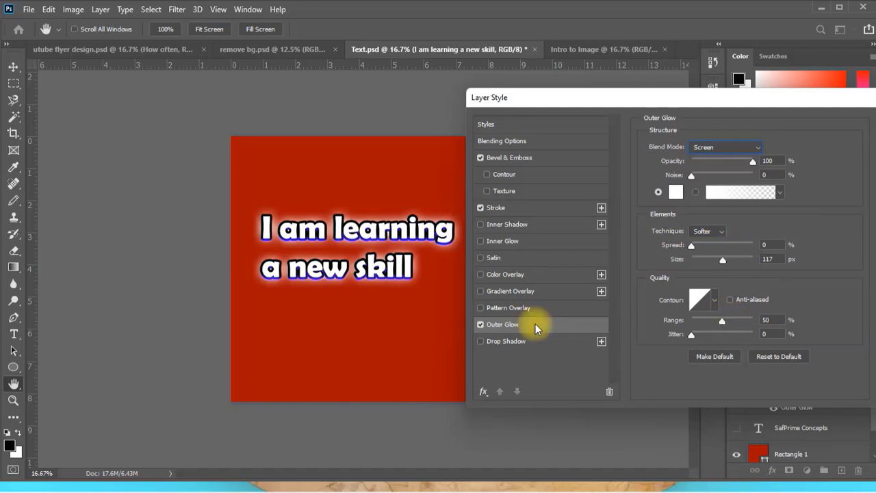
pyautogui.click(695, 191)
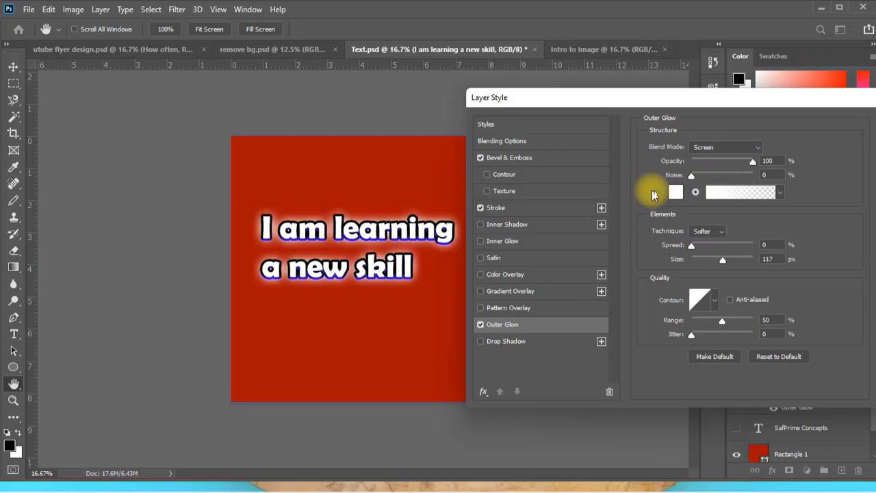
# - Add a Drop Shadow to the text, try Normal blending before returning to Multiply, set the shadow size to 5 px, and apply the styles
pyautogui.click(504, 341)
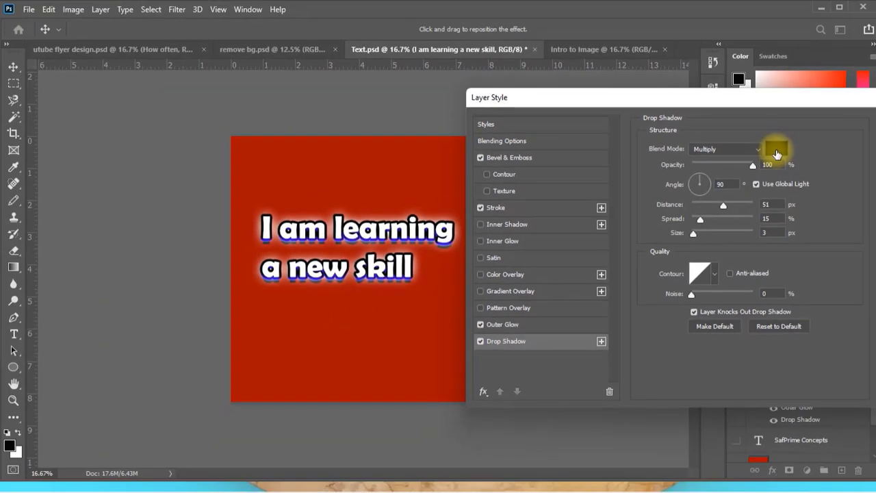
pyautogui.click(759, 153)
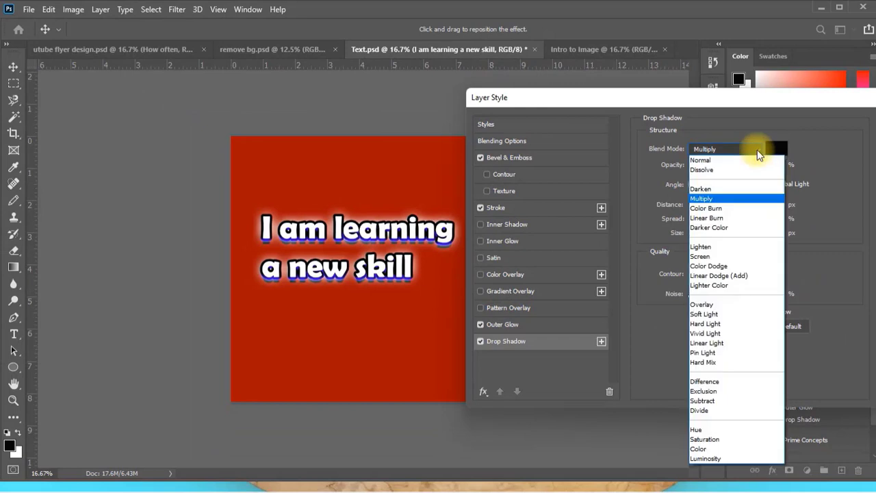
pyautogui.click(713, 159)
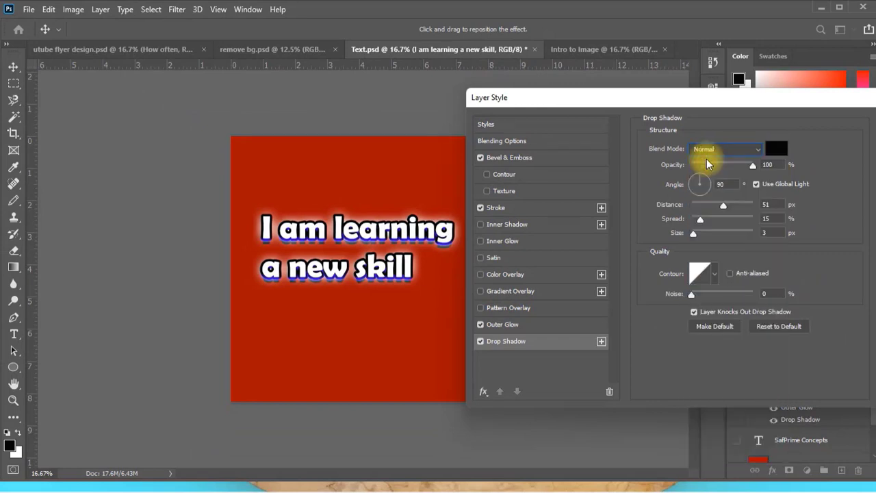
pyautogui.click(761, 149)
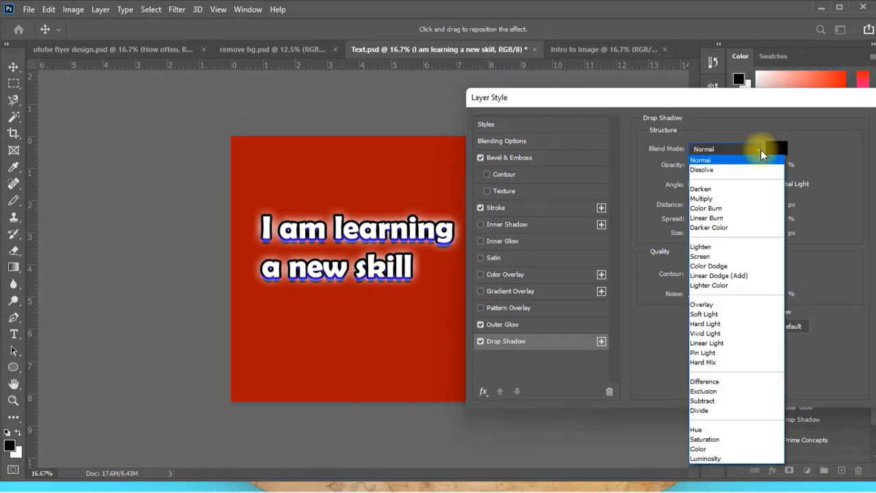
pyautogui.click(721, 204)
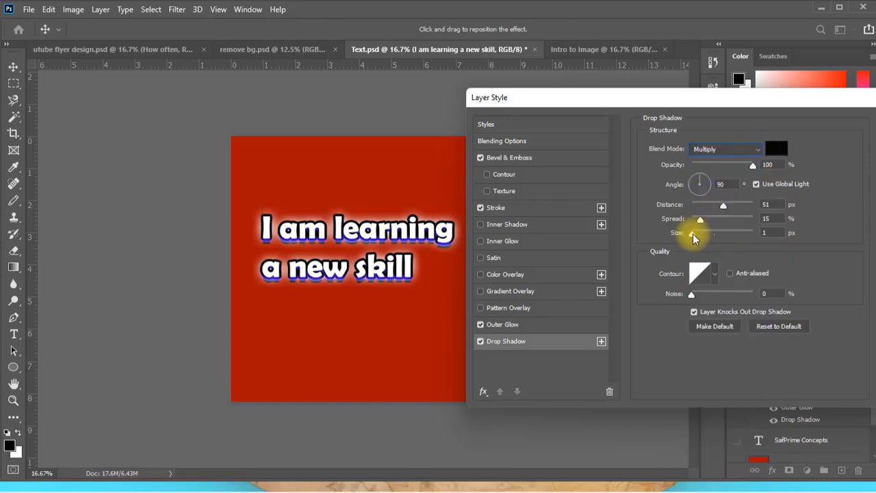
pyautogui.moveTo(693, 237); pyautogui.dragTo(689, 239)
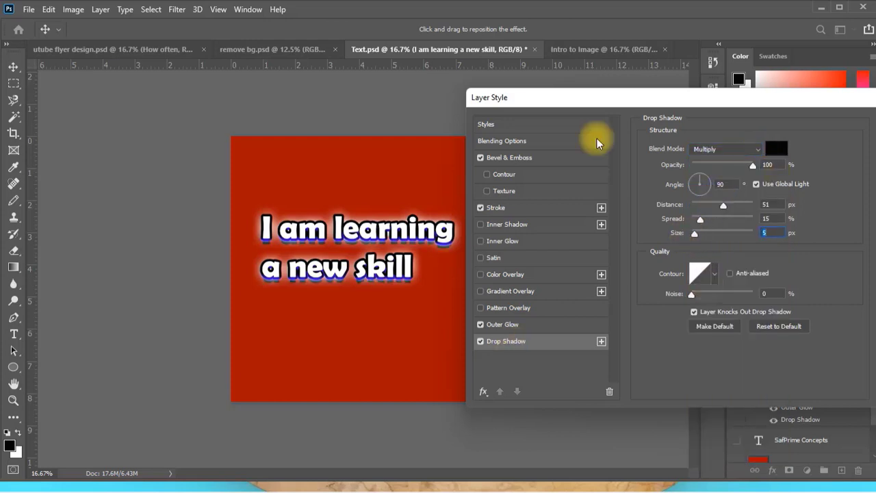
pyautogui.press('Return')
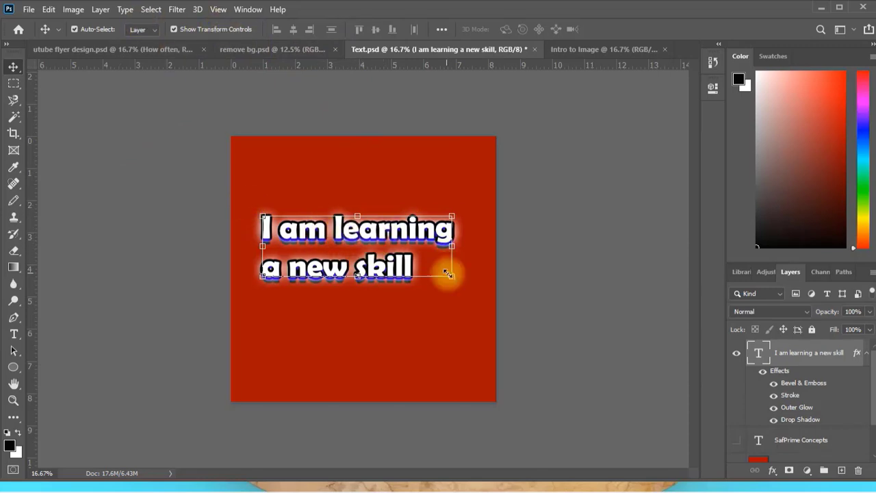
# - Try enlarging the text to about 121% width and 165% height with an Arc warp bent to -36.6%, and undo the transformation
pyautogui.moveTo(452, 276); pyautogui.dragTo(471, 306)
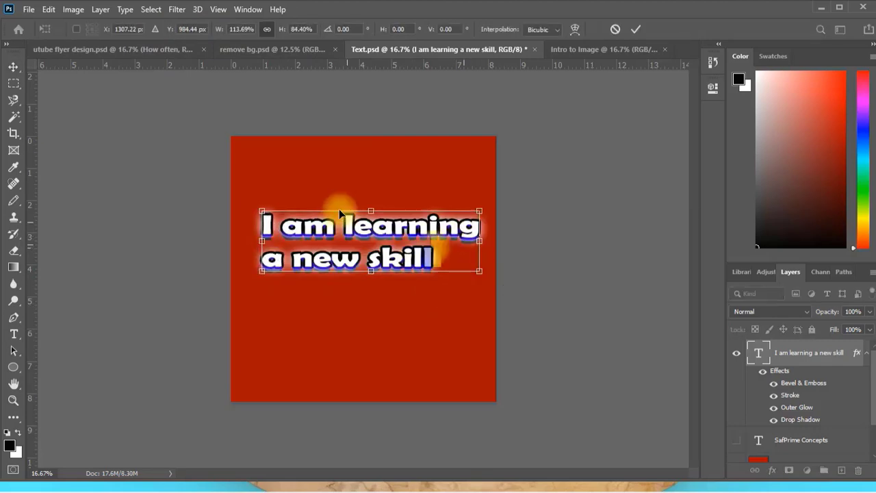
pyautogui.moveTo(372, 211); pyautogui.dragTo(369, 183)
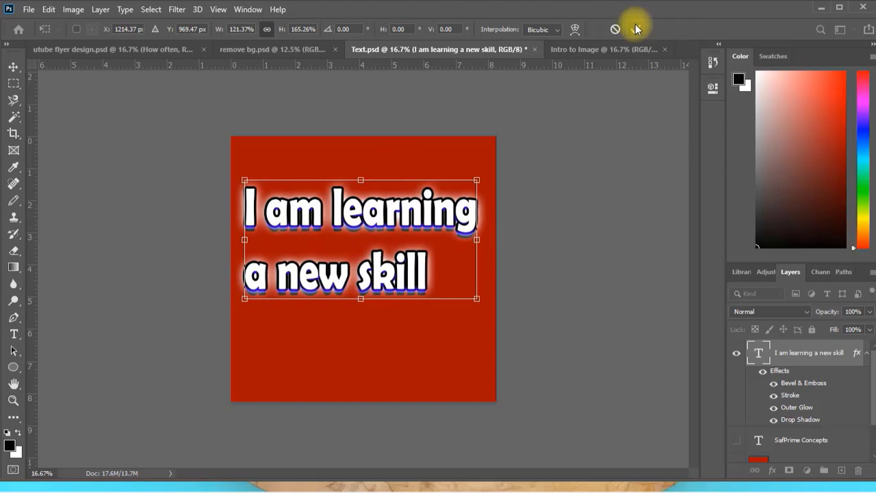
pyautogui.click(575, 30)
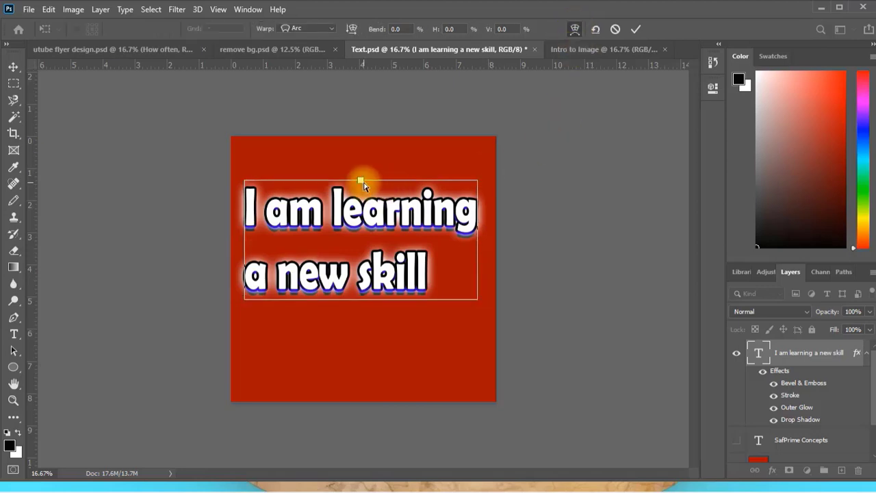
pyautogui.moveTo(363, 182); pyautogui.dragTo(364, 156)
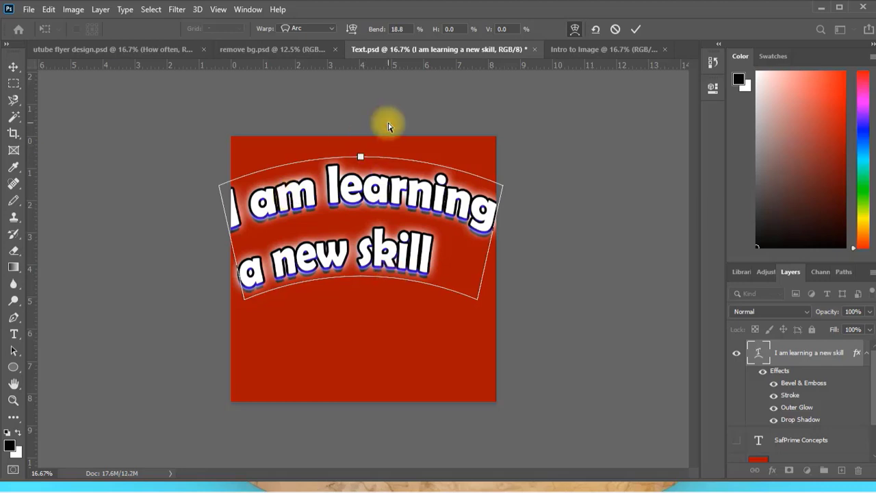
pyautogui.moveTo(365, 200); pyautogui.dragTo(361, 229)
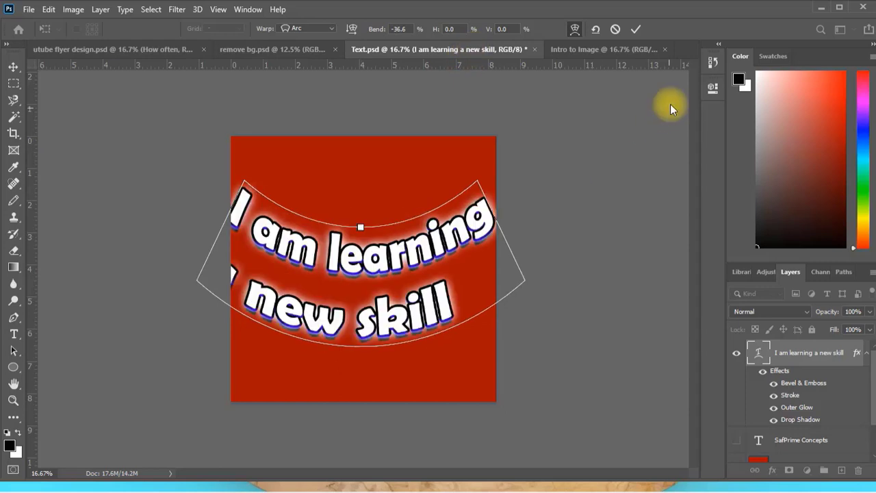
pyautogui.click(637, 29)
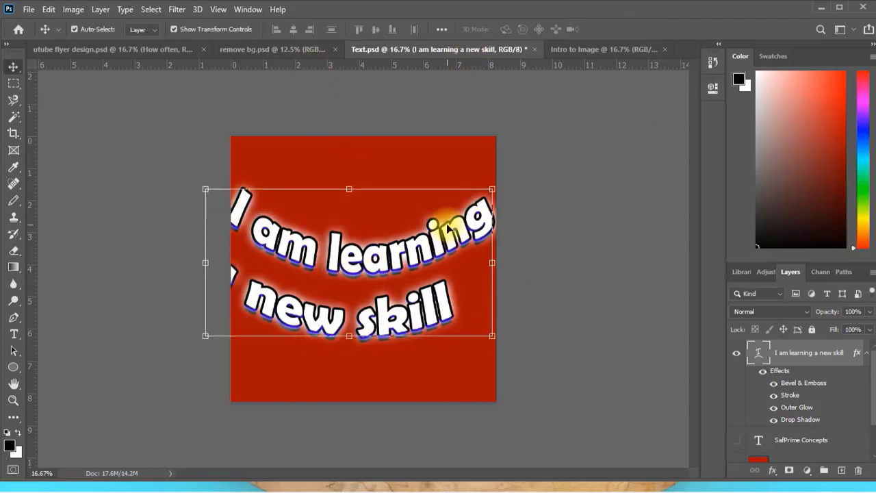
pyautogui.hotkey('ctrl', 'z')
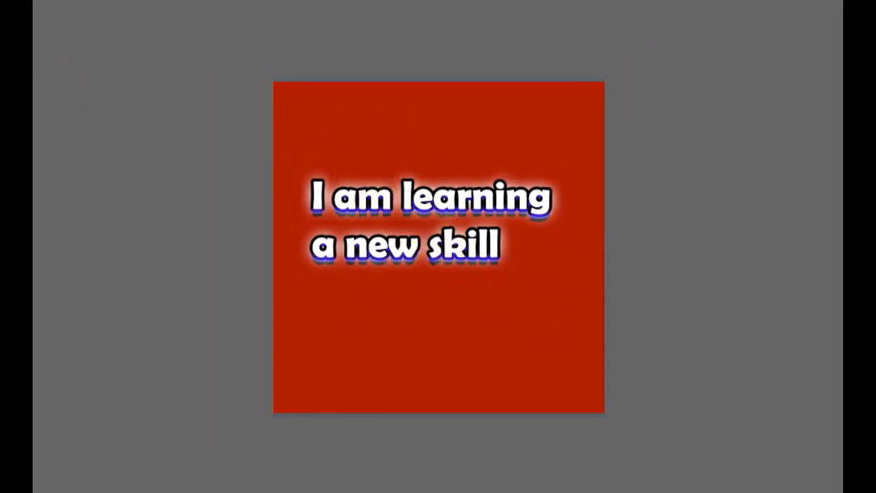
# - Save a copy of the text design in JPEG format under the file name Text
pyautogui.click(27, 1)
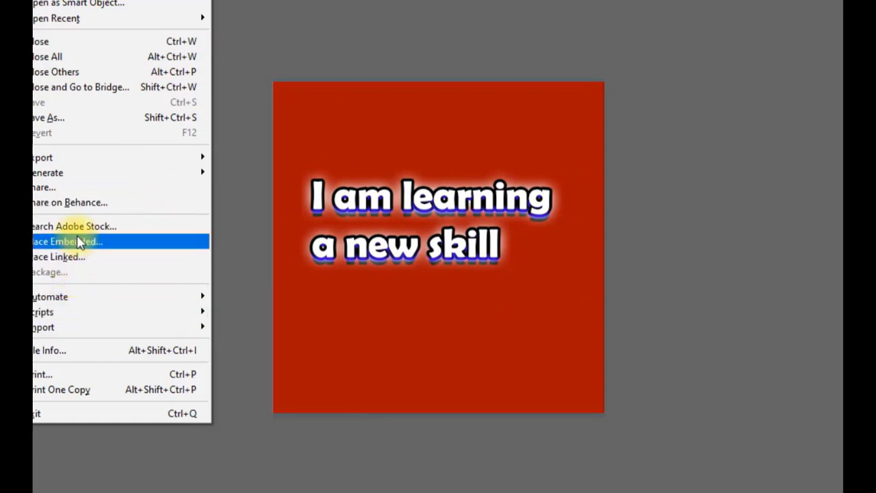
pyautogui.click(98, 128)
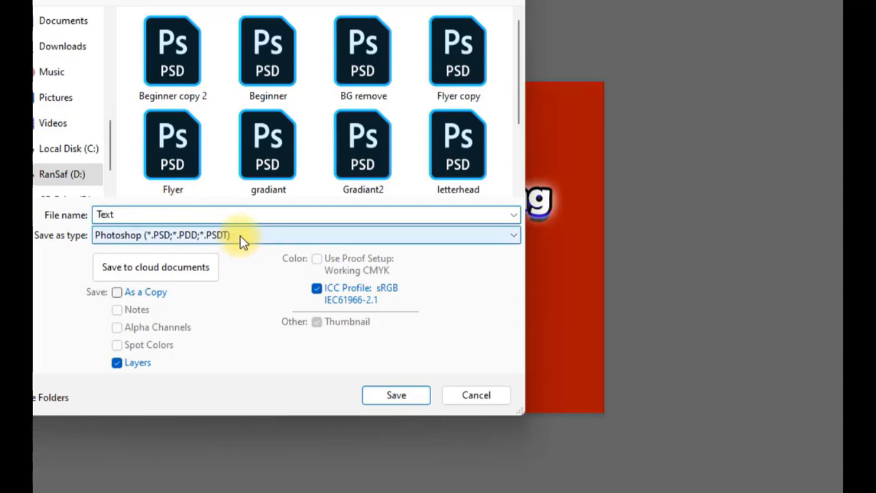
pyautogui.click(241, 235)
pyautogui.click(192, 352)
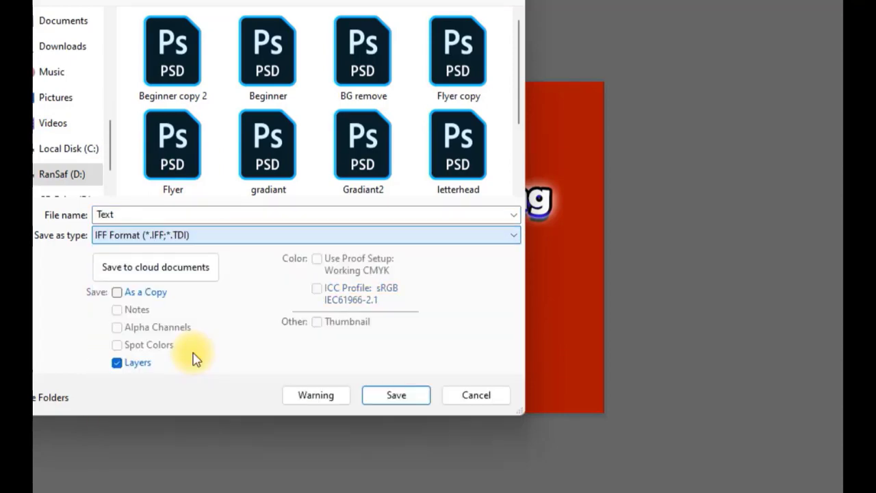
pyautogui.click(195, 235)
pyautogui.click(188, 363)
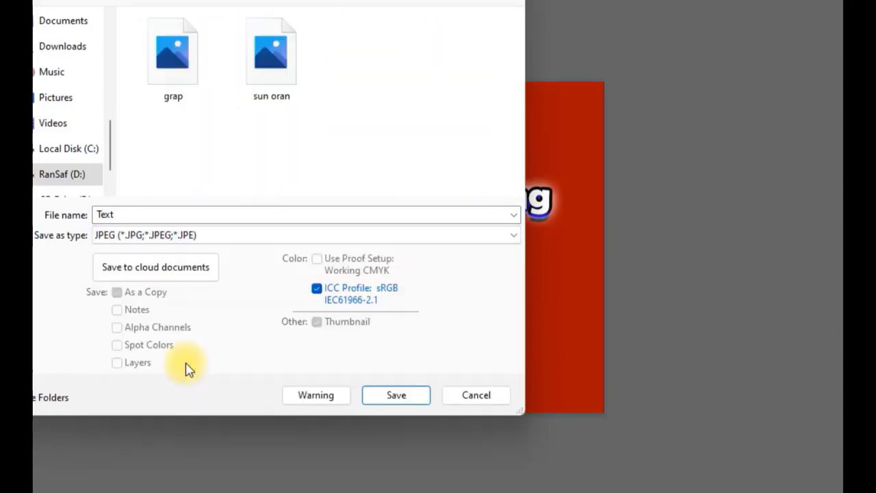
pyautogui.click(391, 397)
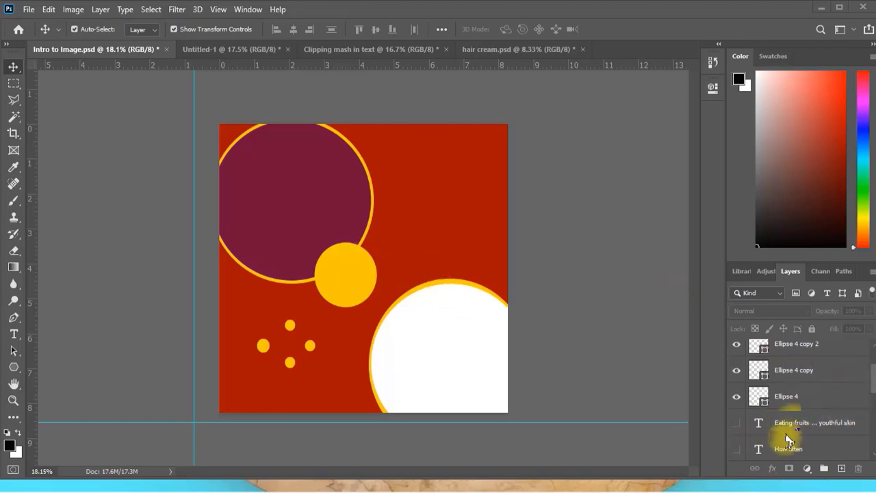
# - Select the large purple circle and place the sun oran image above it as an embedded object at 31% scale
pyautogui.scroll(1, 789, 398)
pyautogui.scroll(-5, 801, 418)
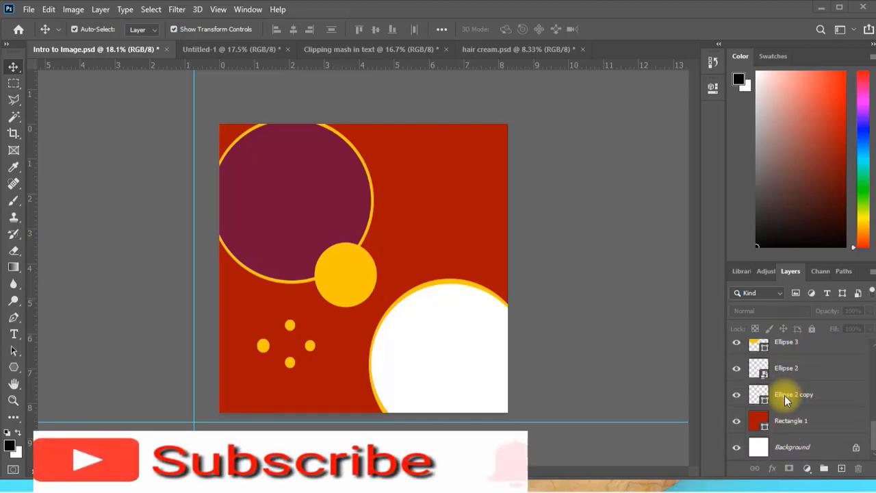
pyautogui.scroll(3, 786, 401)
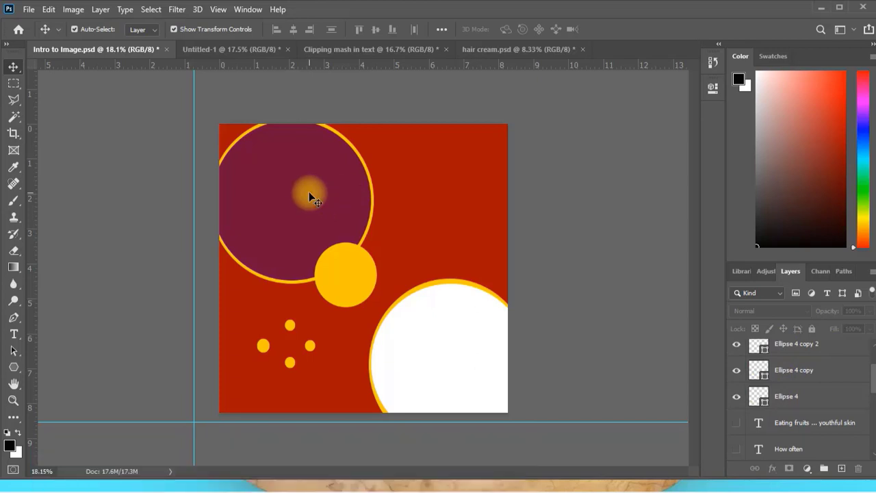
pyautogui.click(298, 198)
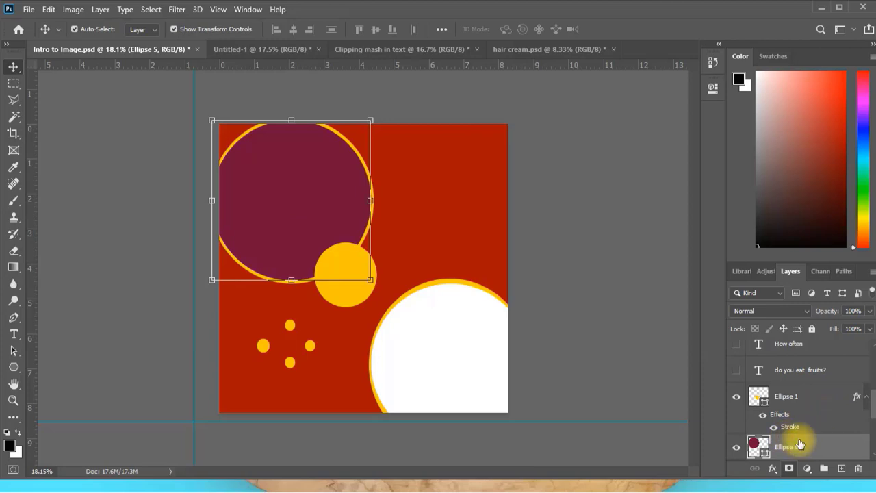
pyautogui.click(29, 10)
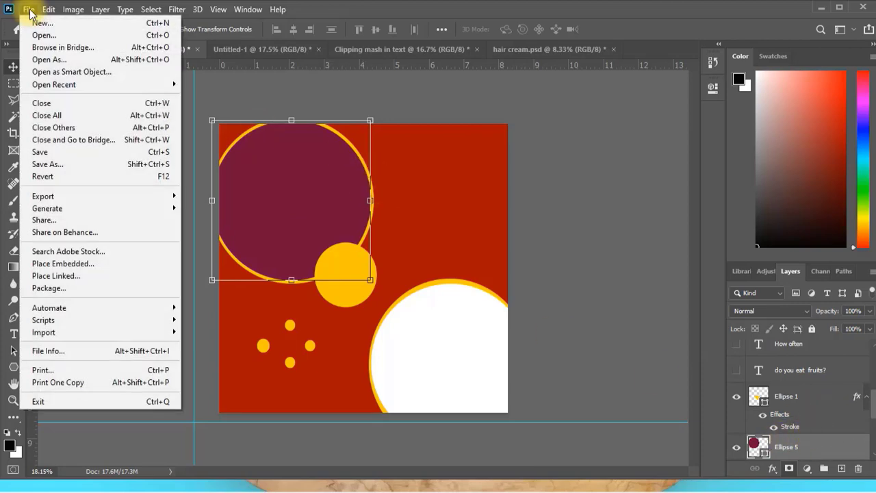
pyautogui.click(92, 263)
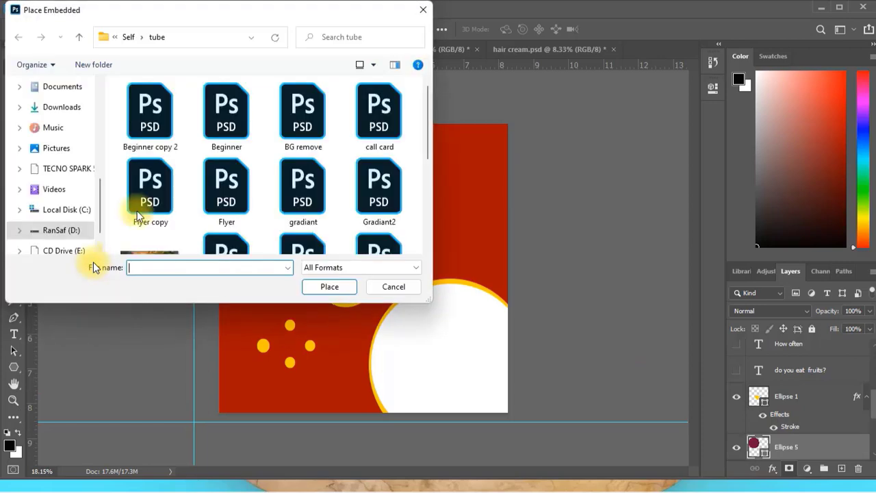
pyautogui.scroll(-4, 199, 175)
pyautogui.doubleClick(301, 134)
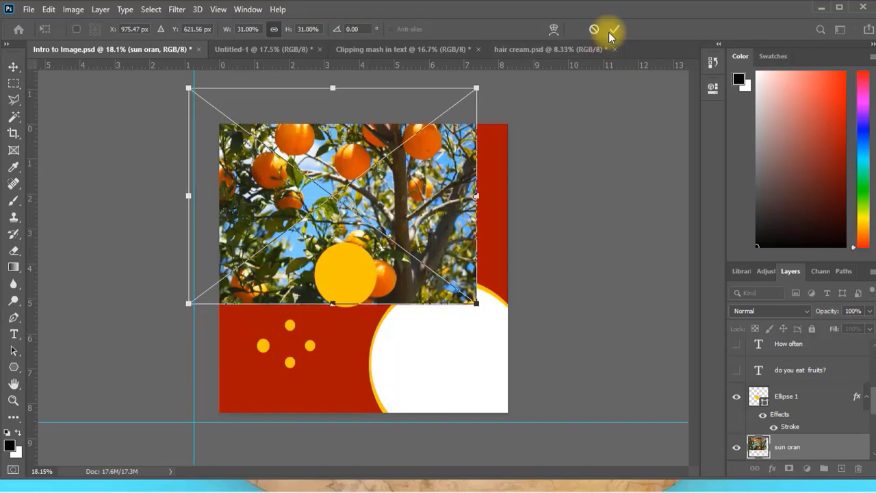
pyautogui.click(614, 29)
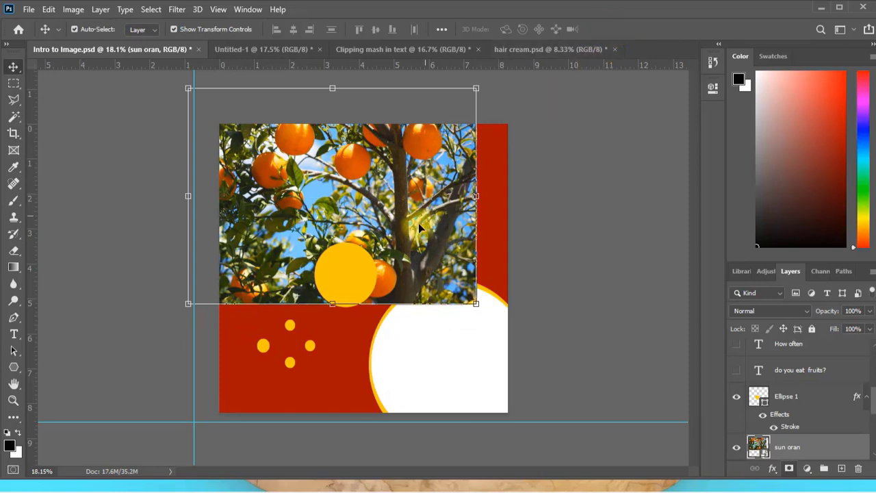
# - Move the sun oran image over the purple circle and clip it to the Ellipse 5 layer with a clipping mask
pyautogui.moveTo(403, 229); pyautogui.dragTo(341, 218)
pyautogui.scroll(-2, 796, 421)
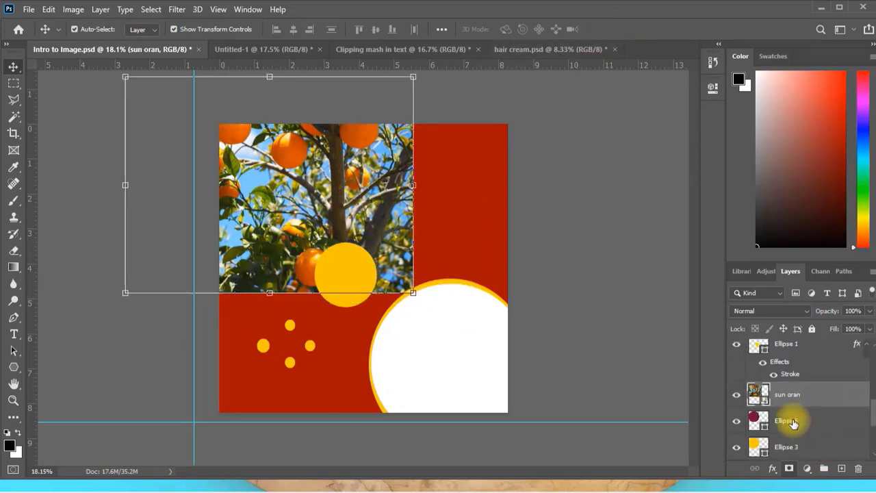
pyautogui.click(793, 423)
pyautogui.click(795, 396)
pyautogui.rightClick(794, 396)
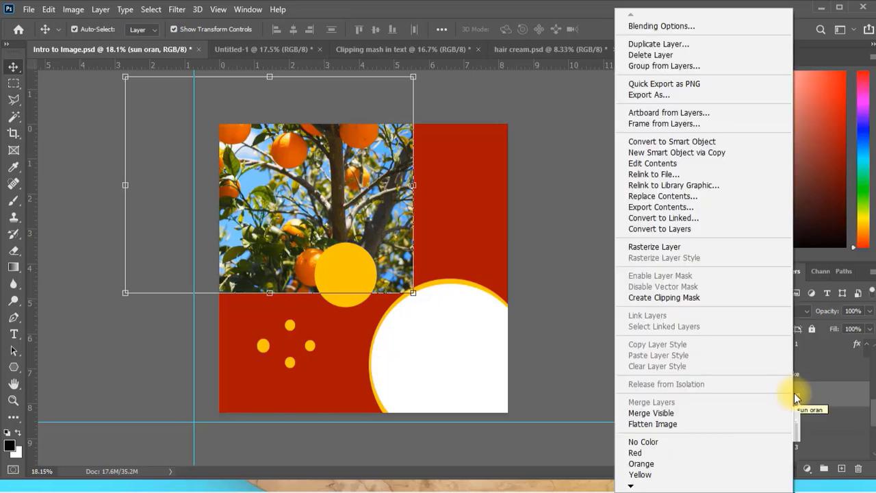
pyautogui.click(651, 297)
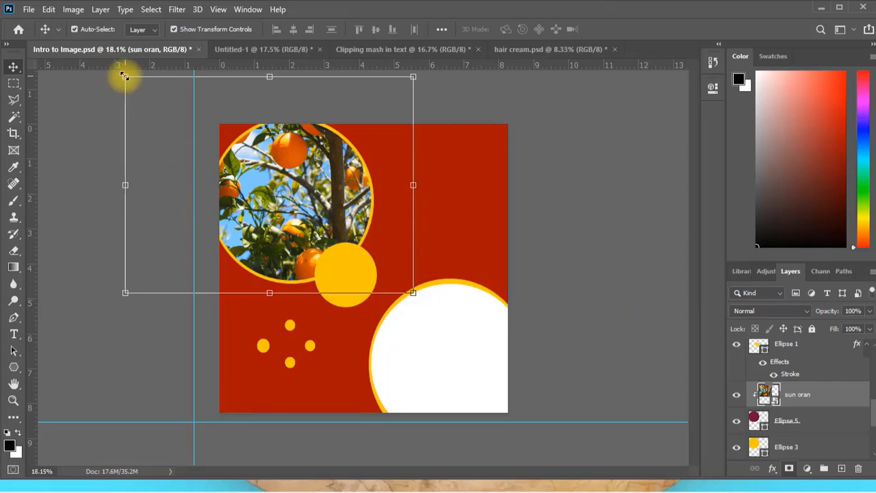
# - Shrink the clipped sun oran image to about 18.11% width and 22.90% height so it fits the large circle, and deselect it
pyautogui.moveTo(124, 76); pyautogui.dragTo(211, 122)
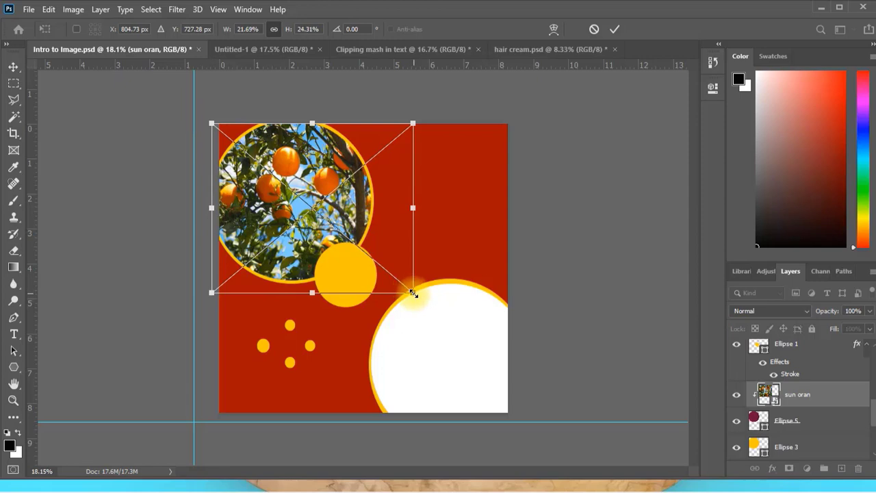
pyautogui.moveTo(413, 293); pyautogui.dragTo(382, 281)
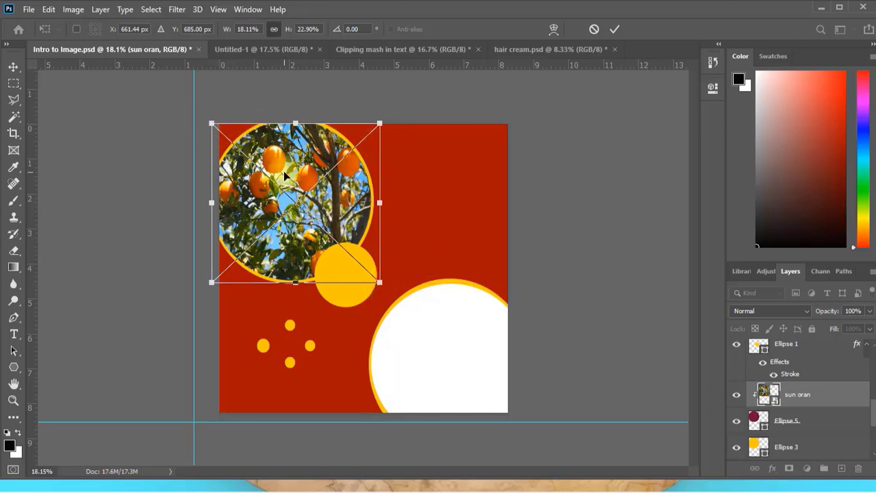
pyautogui.click(615, 29)
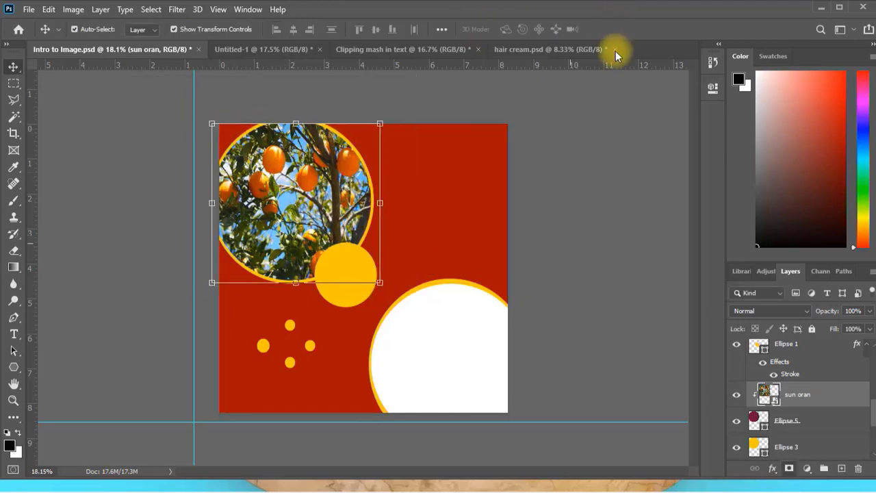
pyautogui.click(579, 225)
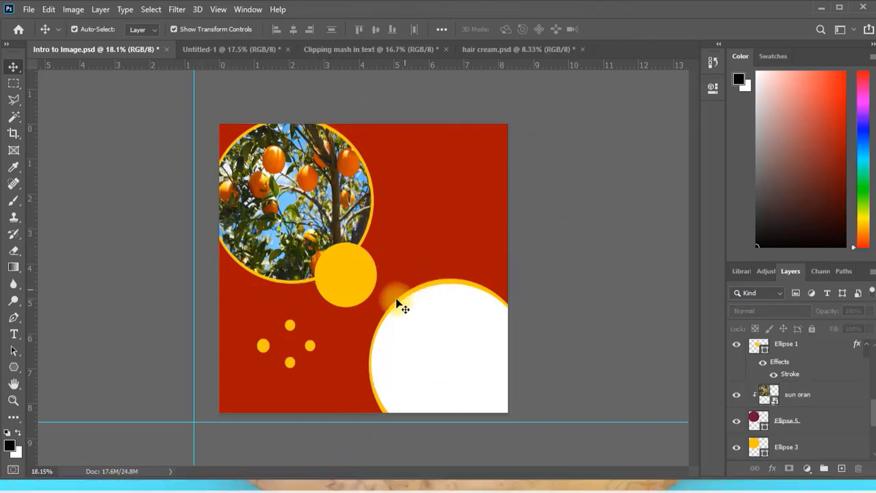
# - Place the grap image from the tube folder as an embedded object at 31% scale and move it toward the flyer's upper-right area
pyautogui.click(193, 482)
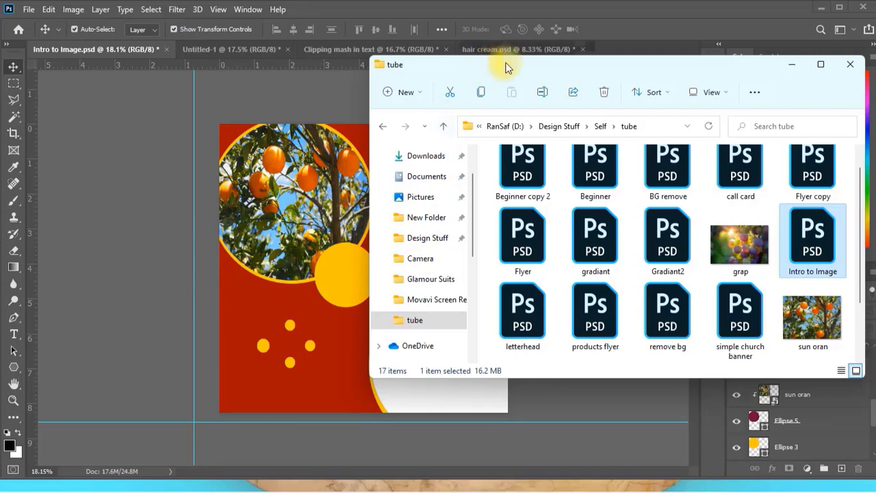
pyautogui.moveTo(507, 66); pyautogui.dragTo(539, 64)
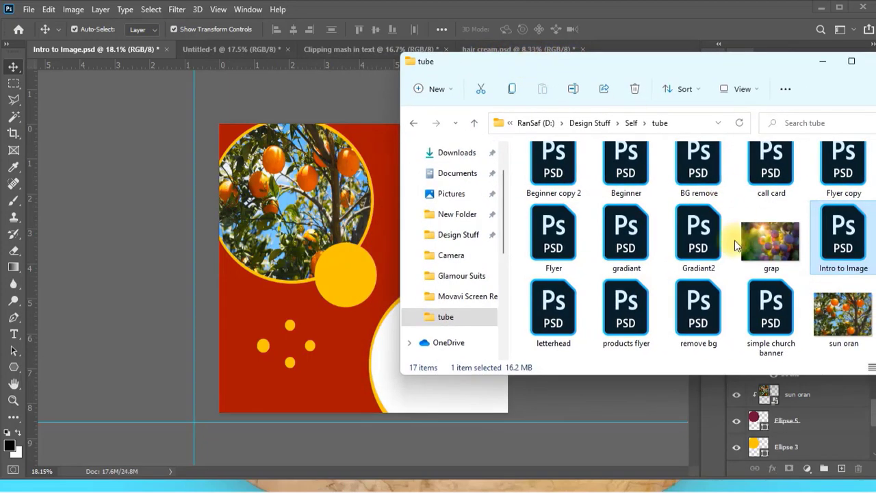
pyautogui.click(759, 239)
pyautogui.moveTo(776, 236); pyautogui.dragTo(359, 288)
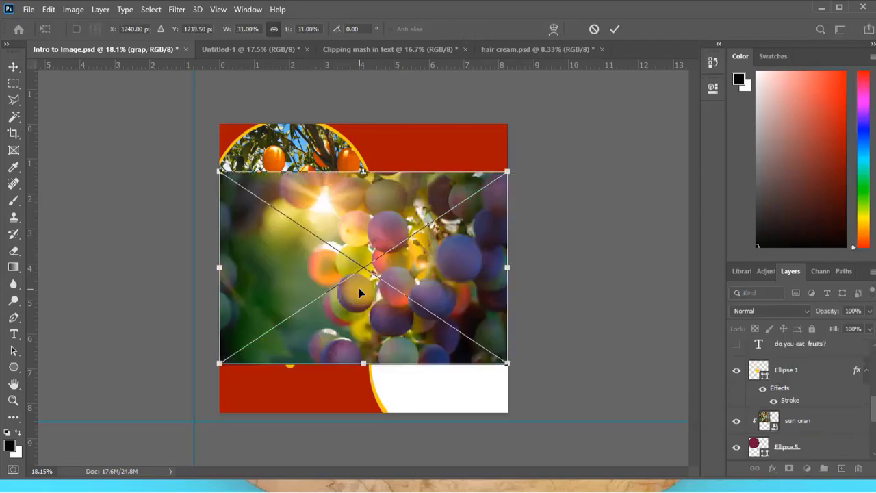
pyautogui.click(624, 27)
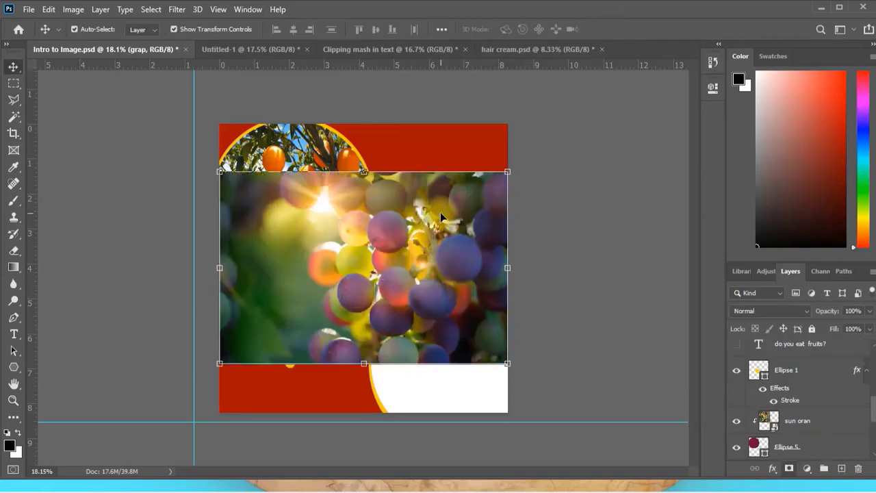
pyautogui.moveTo(357, 234); pyautogui.dragTo(477, 195)
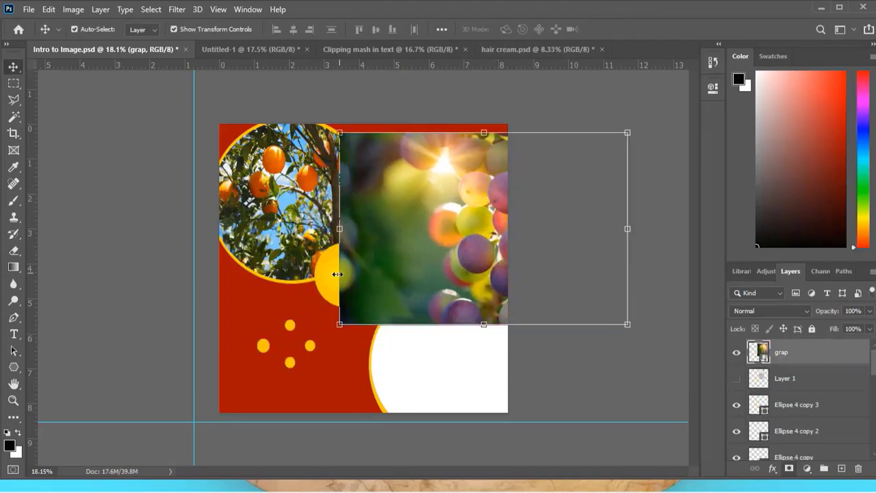
# - Identify the small yellow circle's layer and move the grap layer directly above Ellipse 1 in the layer order
pyautogui.click(298, 301)
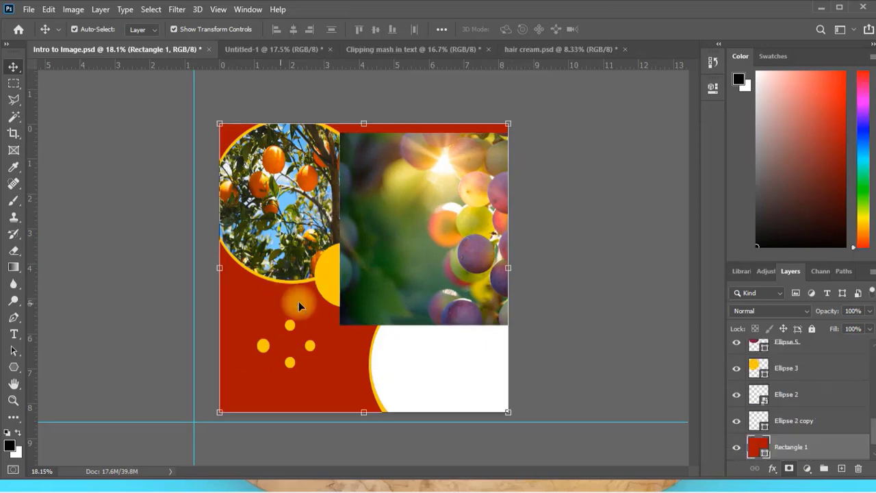
pyautogui.click(323, 272)
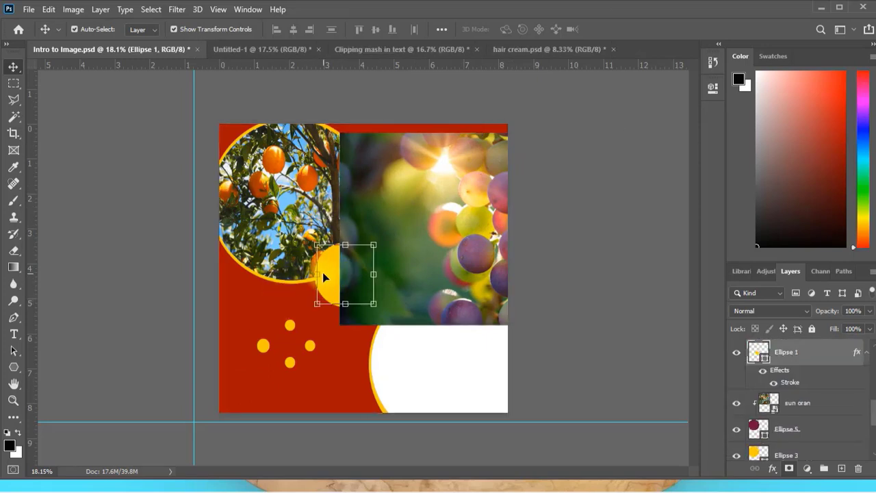
pyautogui.click(438, 202)
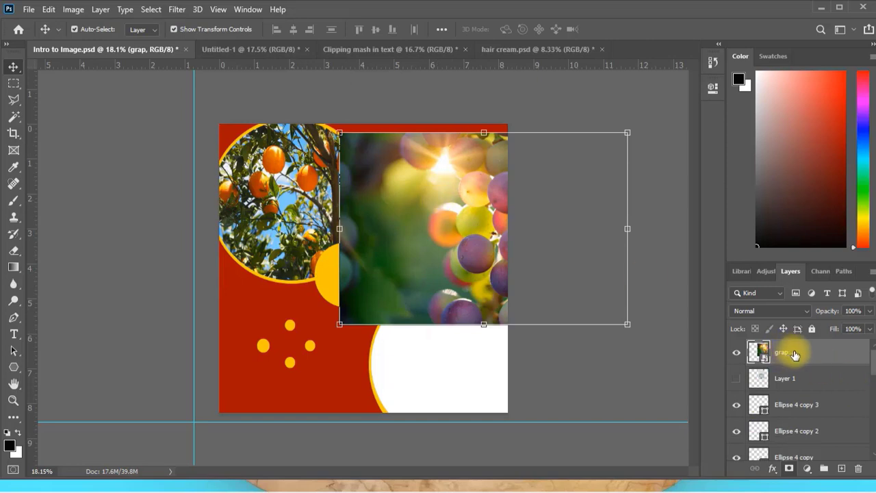
pyautogui.moveTo(795, 354); pyautogui.dragTo(808, 450)
pyautogui.scroll(-1, 808, 449)
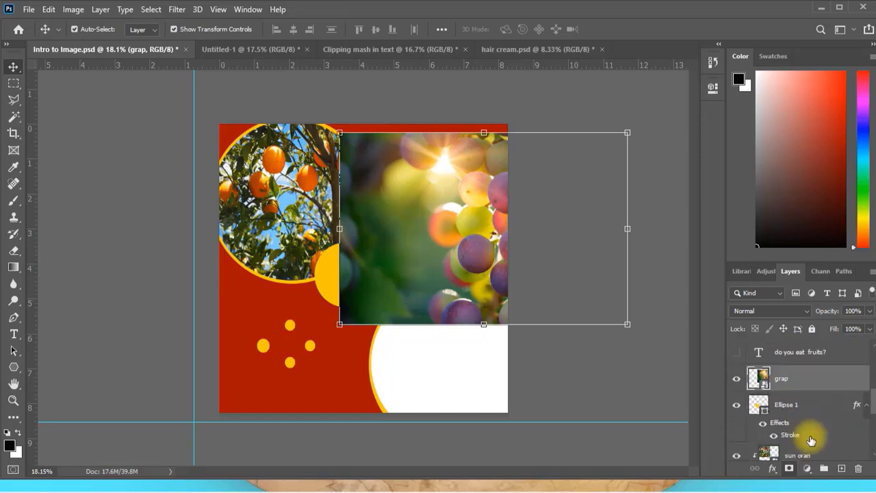
# - Clip the grap image to the small yellow Ellipse 1 circle with a clipping mask
pyautogui.click(323, 286)
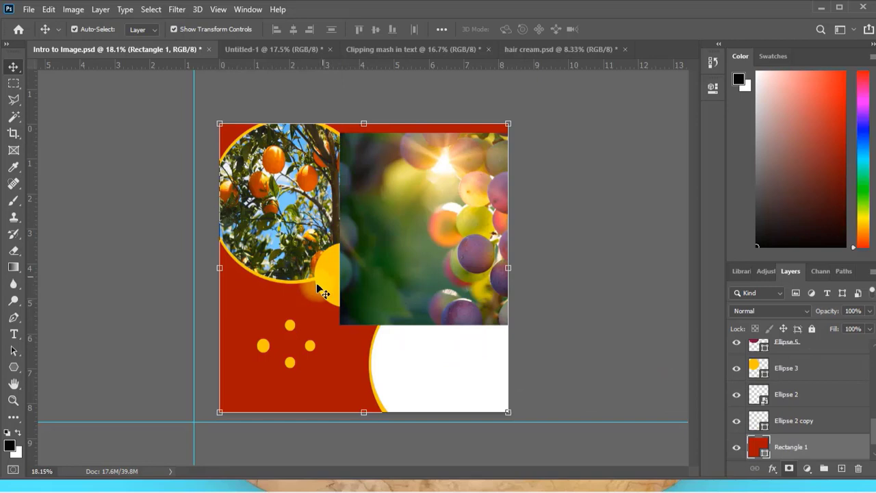
pyautogui.click(319, 288)
pyautogui.scroll(2, 747, 349)
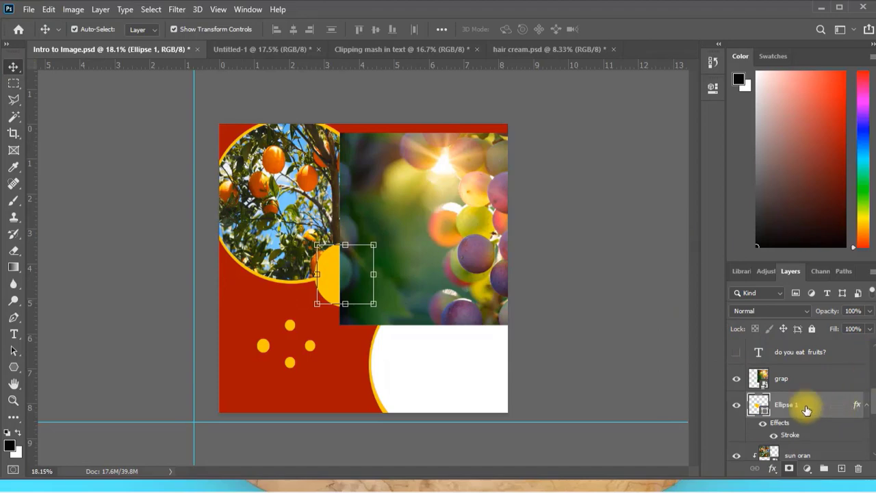
pyautogui.click(788, 378)
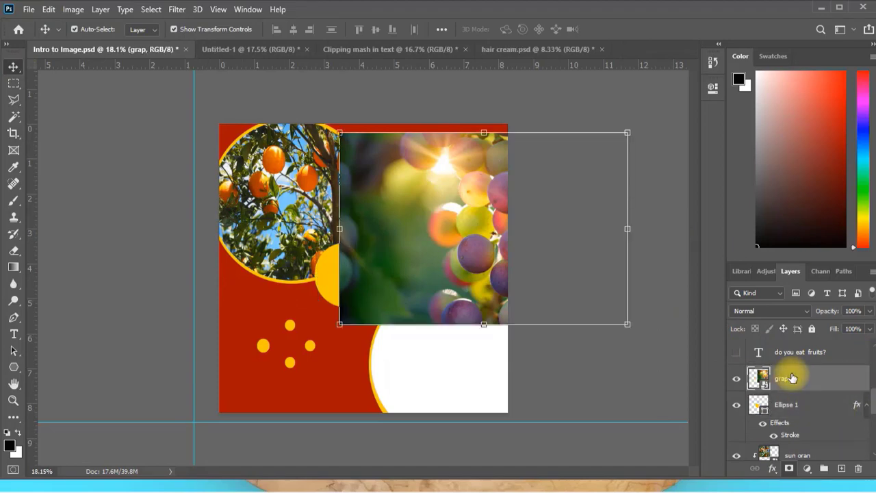
pyautogui.rightClick(792, 378)
pyautogui.click(656, 300)
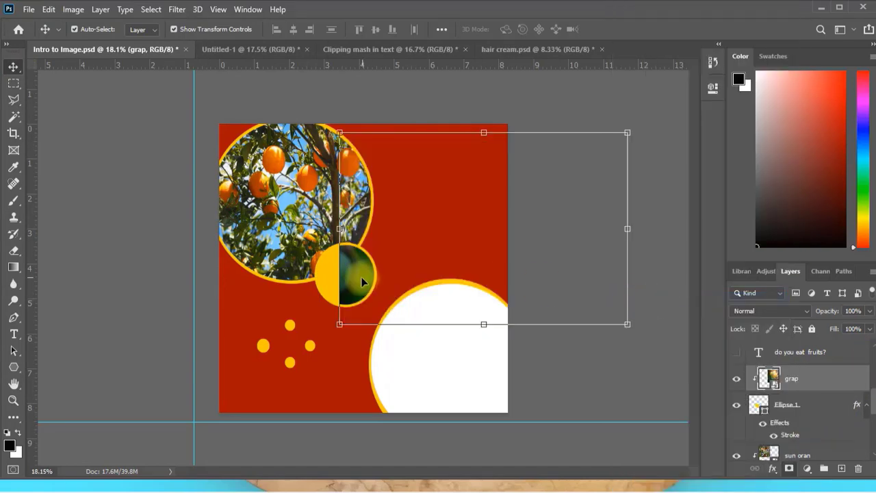
# - Move the grap image over the small circle, scale it to about 7.57% width and 12.03% height, and deselect it
pyautogui.moveTo(361, 277); pyautogui.dragTo(306, 291)
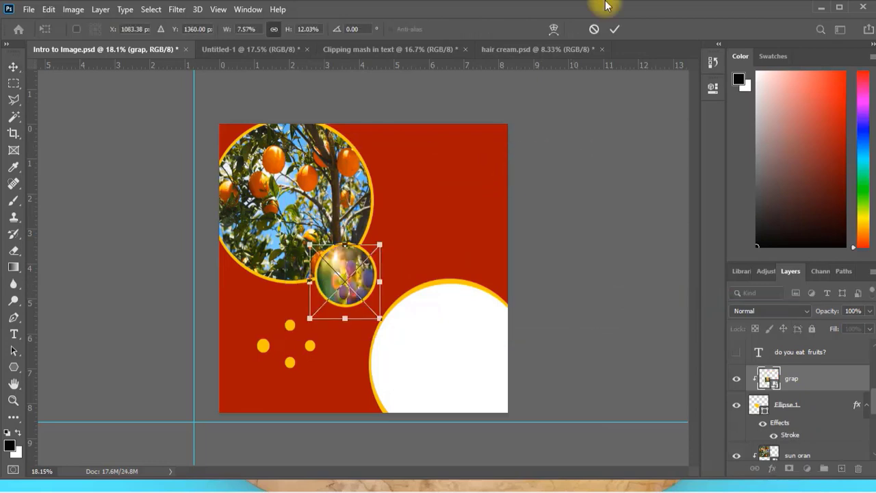
pyautogui.press('Return')
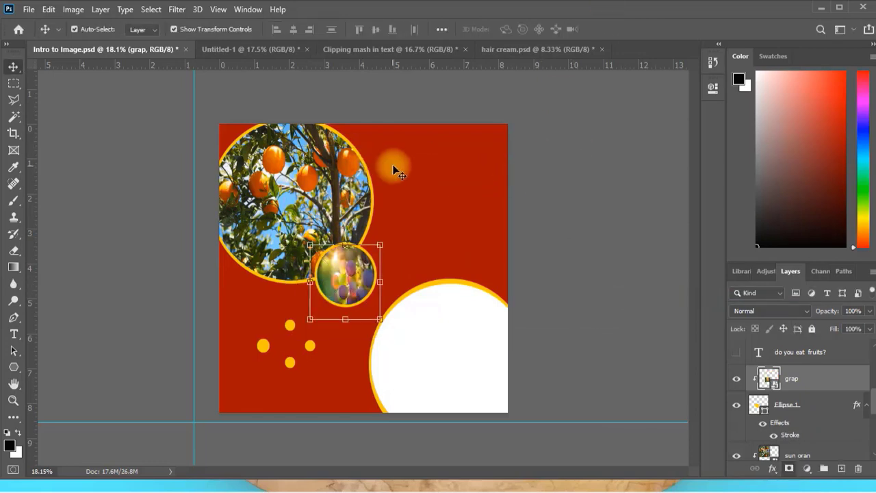
pyautogui.click(432, 220)
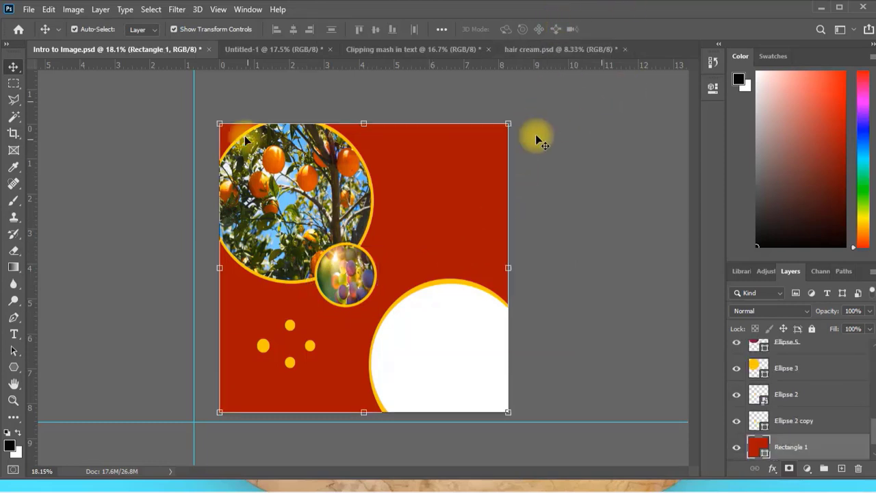
pyautogui.click(157, 141)
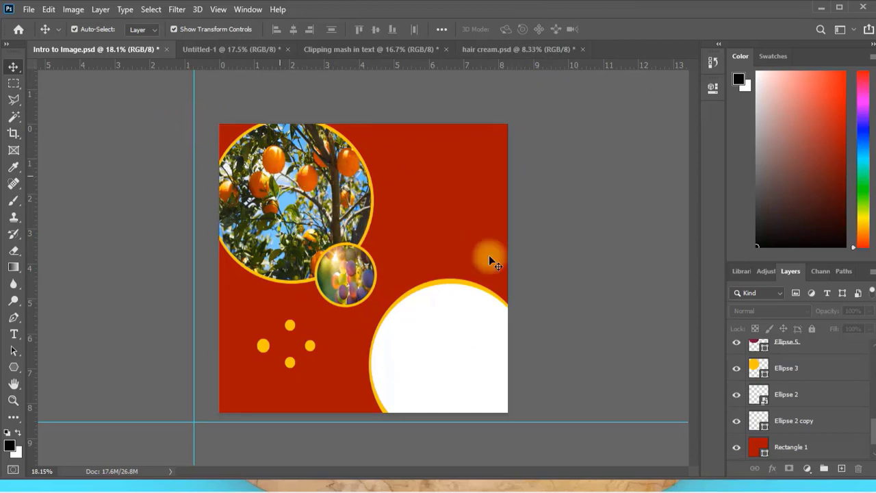
# - Show the hidden text layers "Eating fruits ... youthful skin", "How often" and "do you eat fruits?" on the flyer
pyautogui.scroll(-1, 822, 373)
pyautogui.scroll(3, 816, 379)
pyautogui.scroll(3, 818, 377)
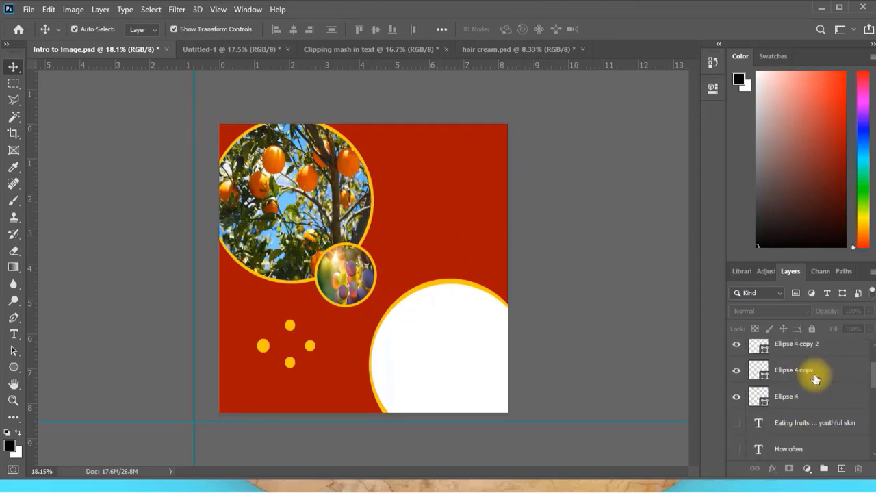
pyautogui.scroll(-1, 817, 377)
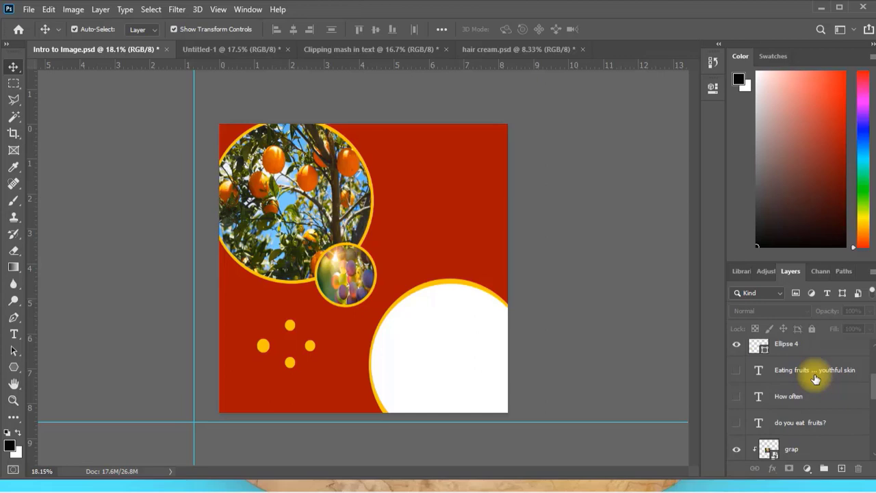
pyautogui.click(735, 371)
pyautogui.click(735, 398)
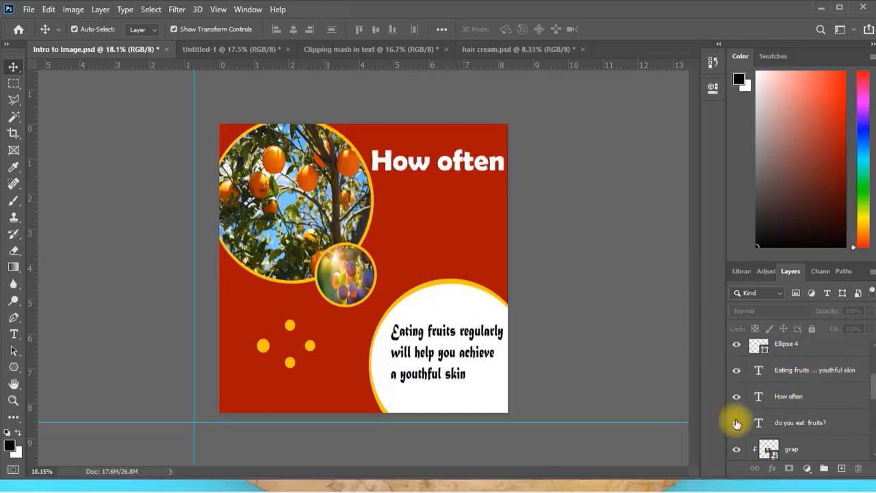
pyautogui.click(736, 422)
pyautogui.scroll(-5, 738, 421)
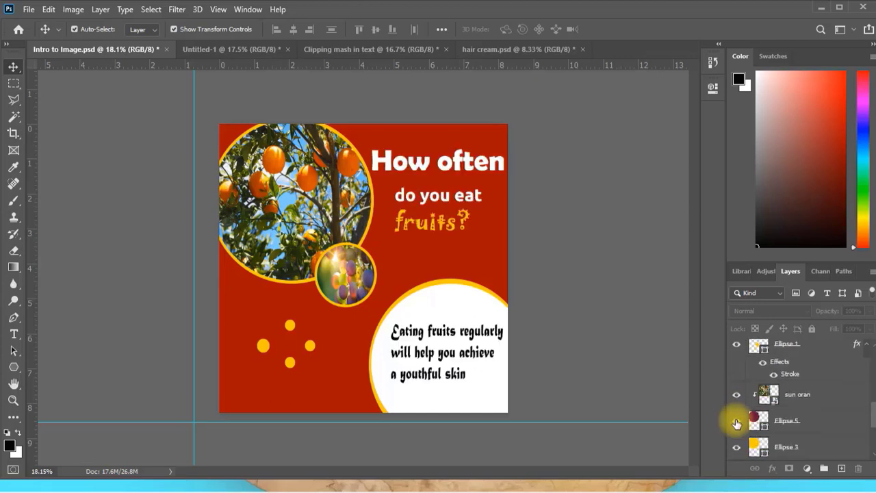
pyautogui.scroll(-3, 737, 424)
pyautogui.scroll(8, 737, 425)
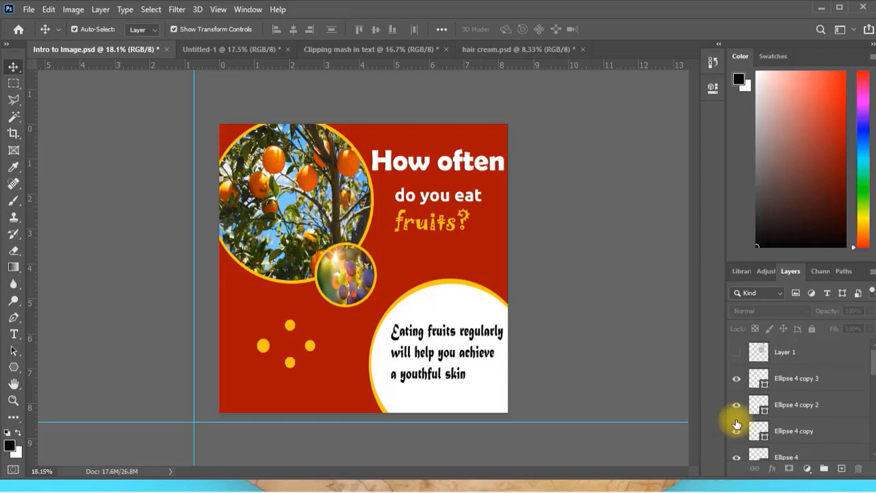
pyautogui.click(737, 425)
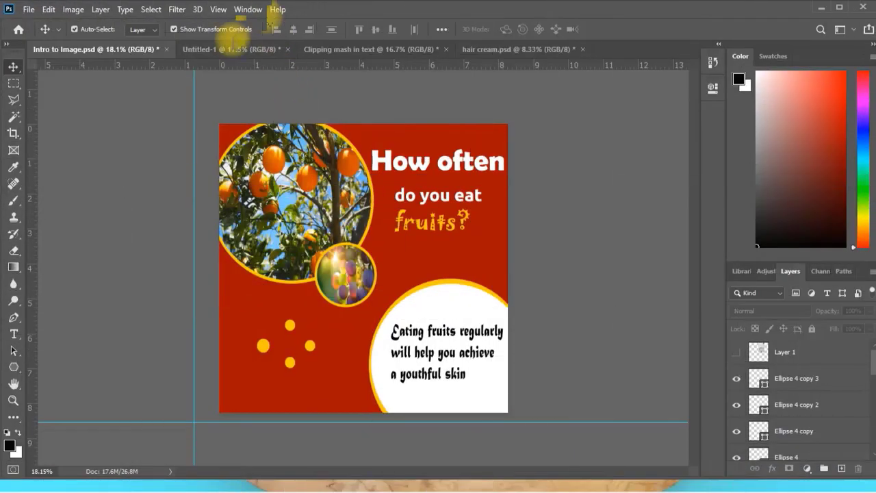
# - View the Untitled-1 design with image-filled text, and inspect the unclipped grap and sun oran images in the Clipping mash in text document
pyautogui.click(230, 50)
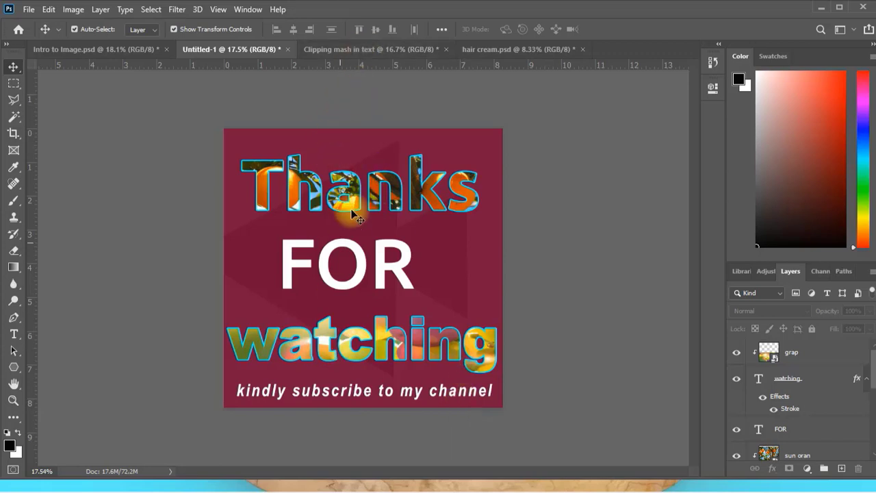
pyautogui.click(356, 49)
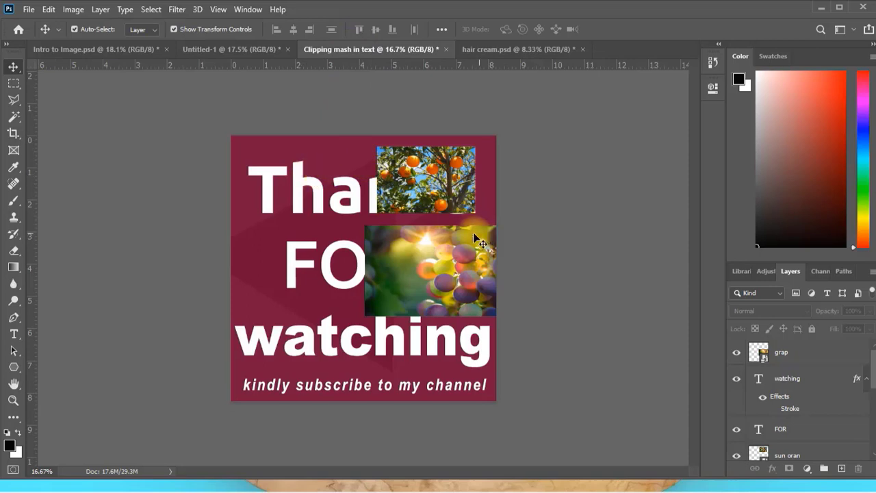
pyautogui.click(434, 281)
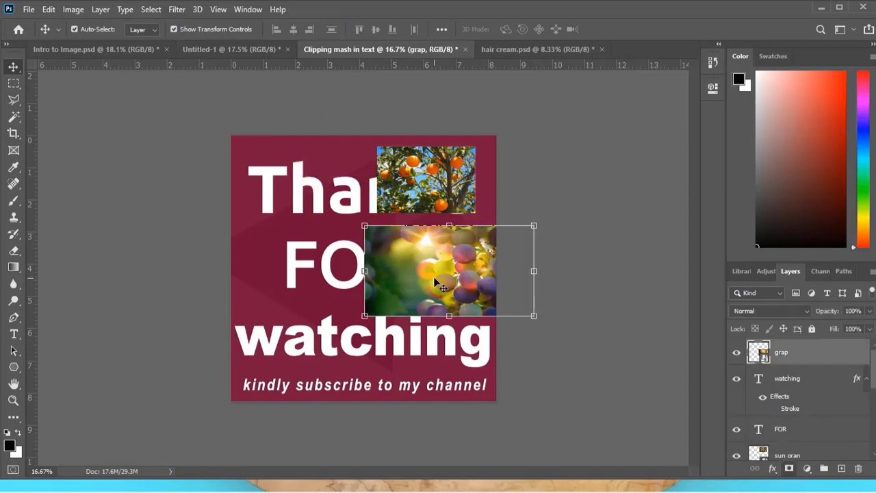
pyautogui.click(421, 169)
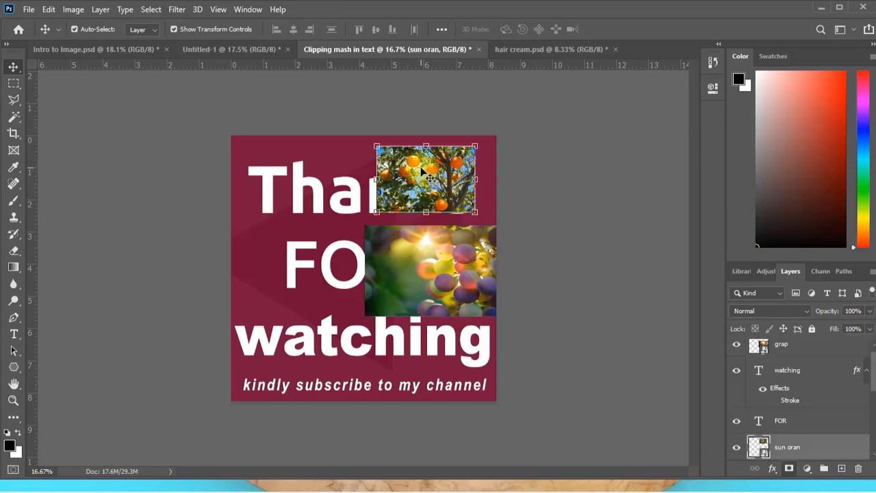
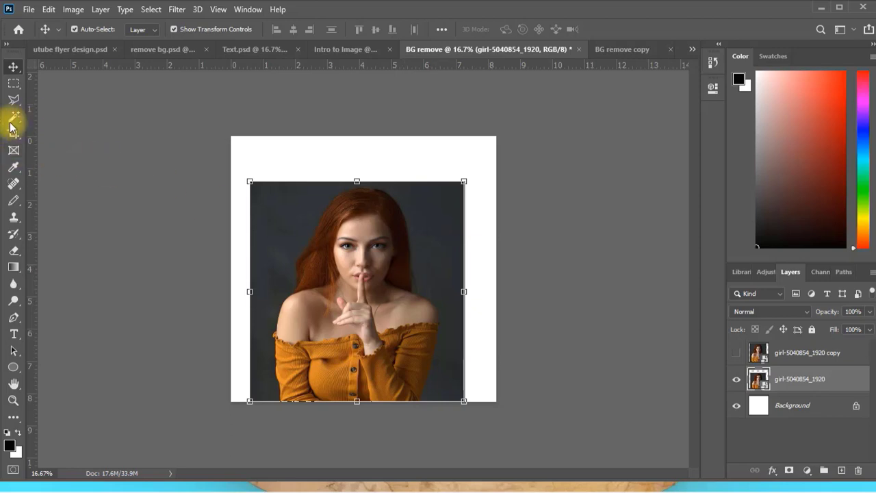
# - Rasterize the girl-5040854_1920 layer and select its dark background using the Magic Wand at tolerance 32
pyautogui.rightClick(800, 380)
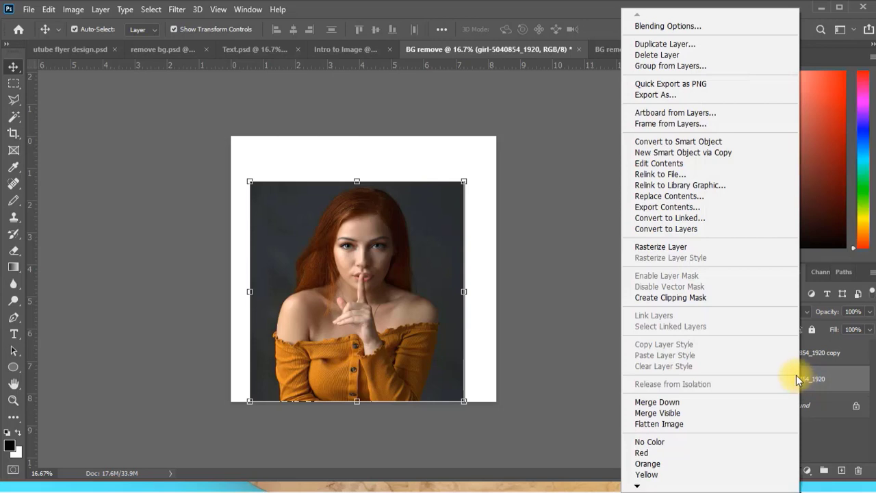
pyautogui.click(653, 248)
pyautogui.click(13, 118)
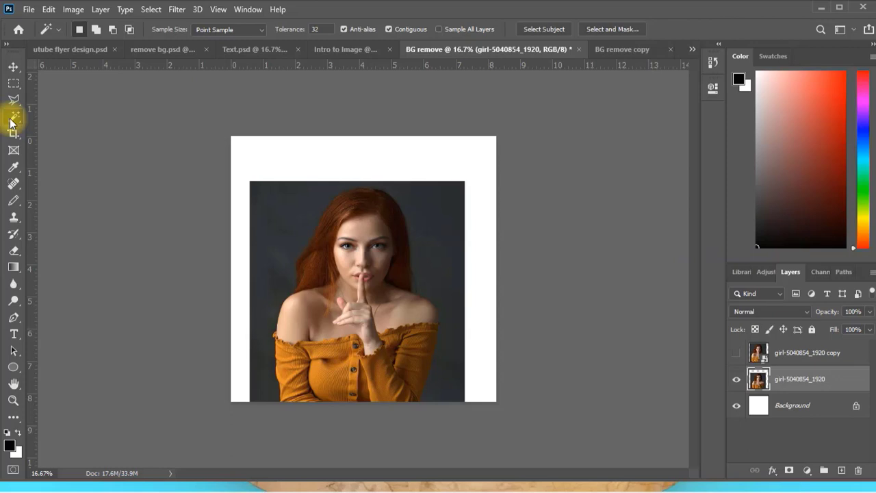
pyautogui.click(284, 223)
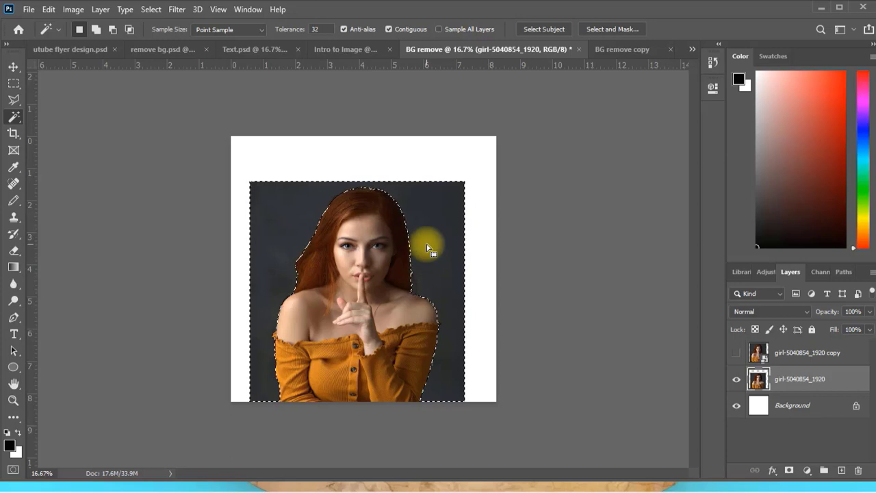
# - Delete the selected dark background from the girl-5040854_1920 layer and clear the selection
pyautogui.press('Delete')
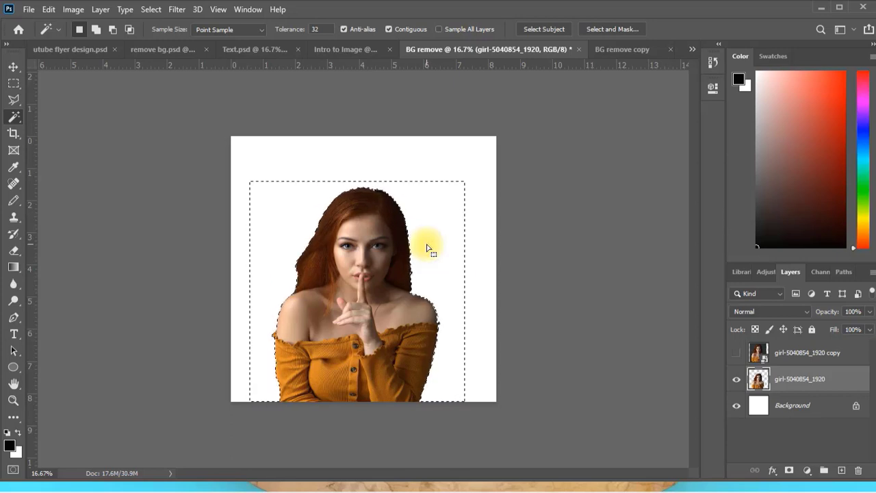
pyautogui.hotkey('ctrl', 'd')
pyautogui.click(12, 66)
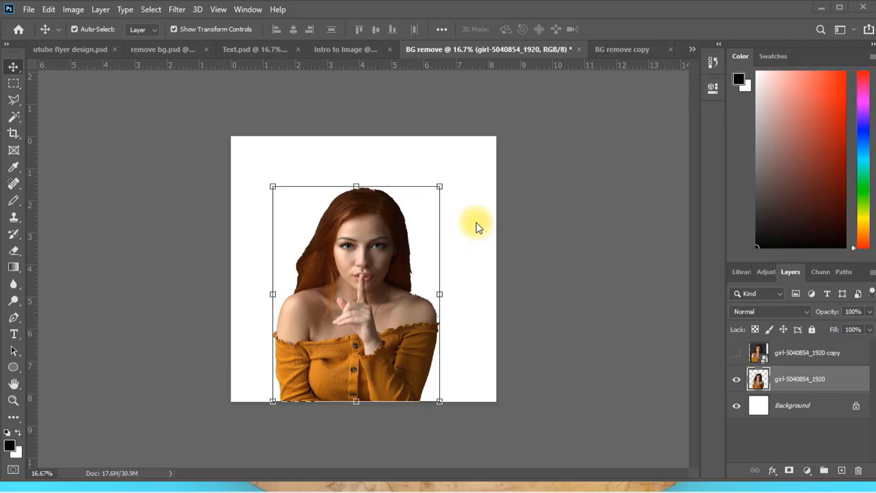
# - View the finished Secret design in remove bg.psd, and return to the BG remove document
pyautogui.click(149, 53)
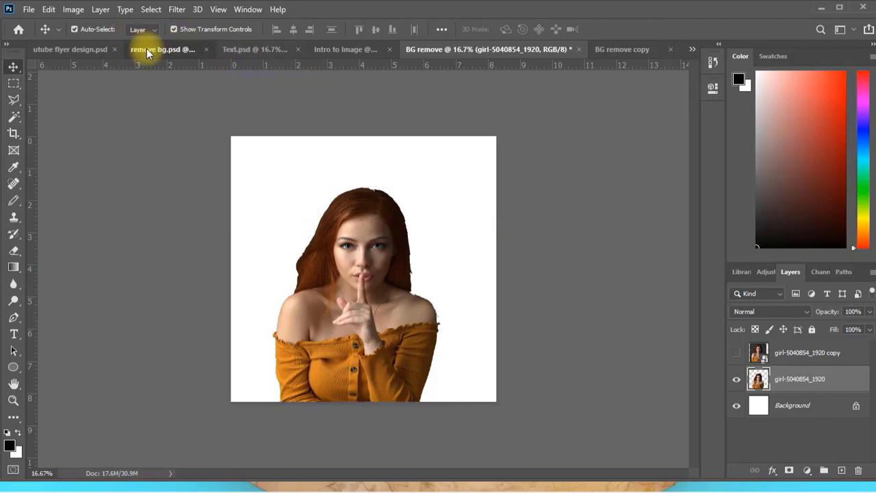
pyautogui.moveTo(147, 49); pyautogui.dragTo(453, 290)
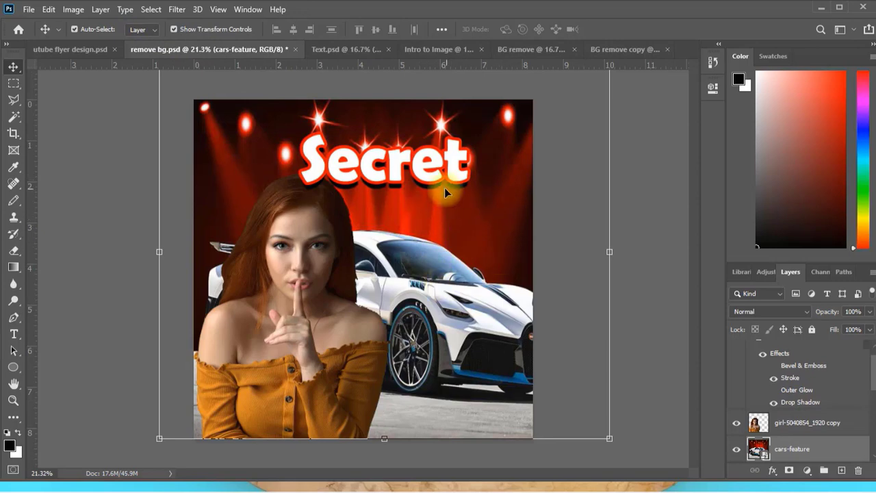
pyautogui.click(524, 50)
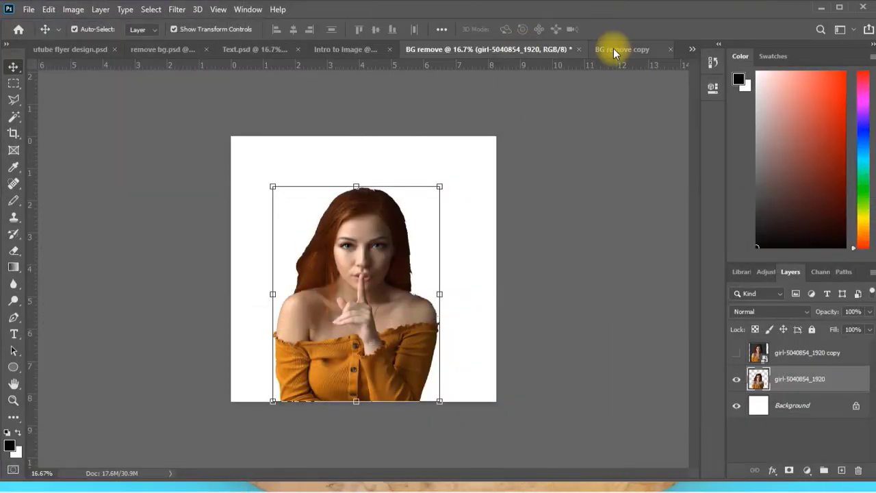
# - Rasterize the cars-feature layer in the BG remove copy document
pyautogui.click(613, 48)
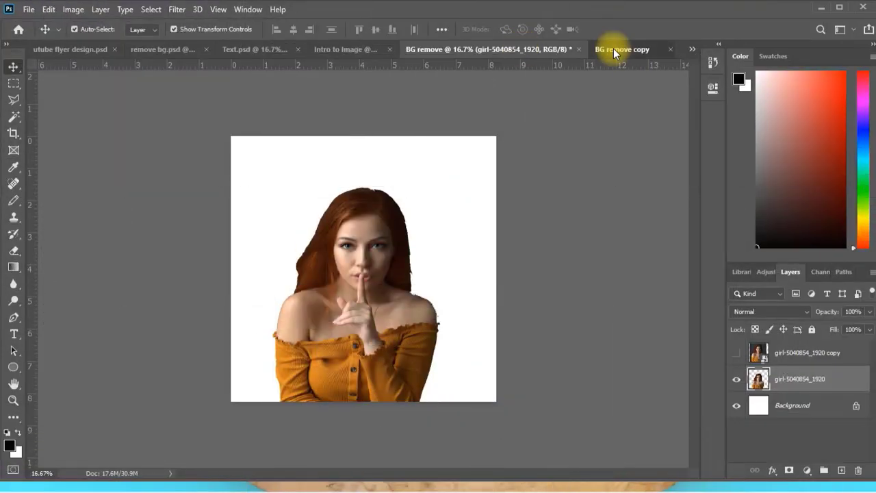
pyautogui.rightClick(787, 379)
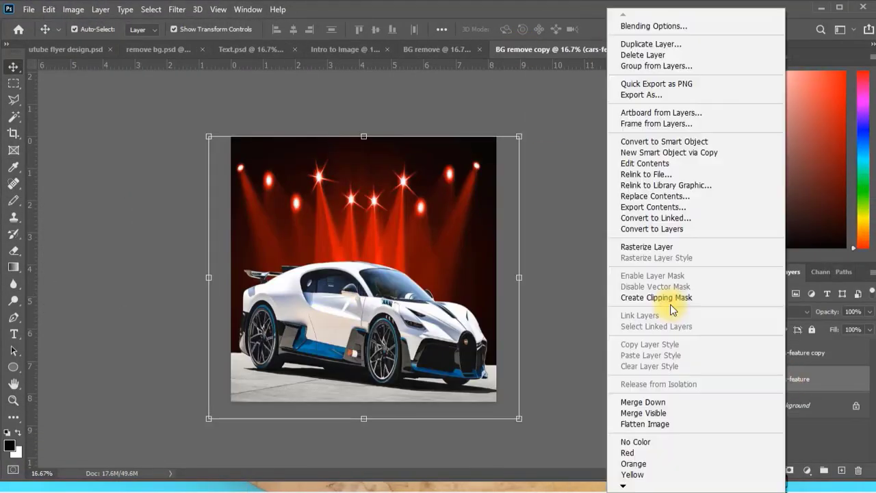
pyautogui.click(640, 247)
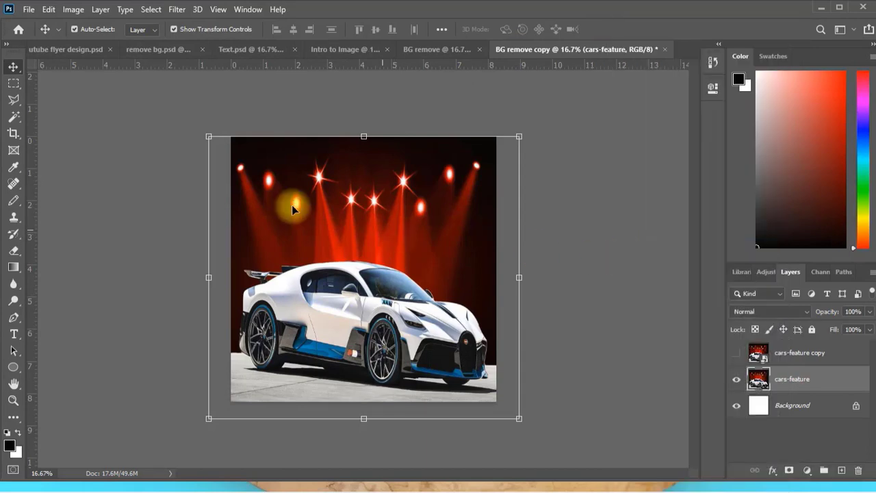
# - Try to select the areas around the car using the Magic Wand at tolerance 32, and clear the selection
pyautogui.click(14, 119)
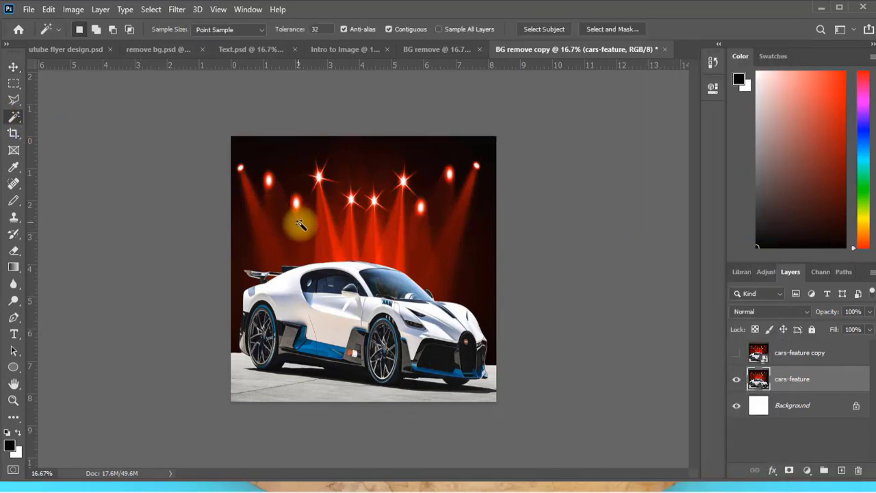
pyautogui.click(317, 264)
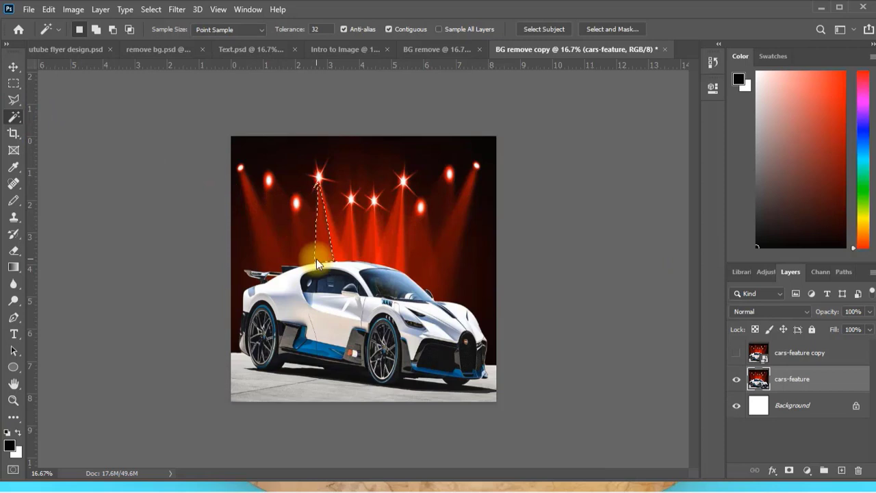
pyautogui.click(420, 267)
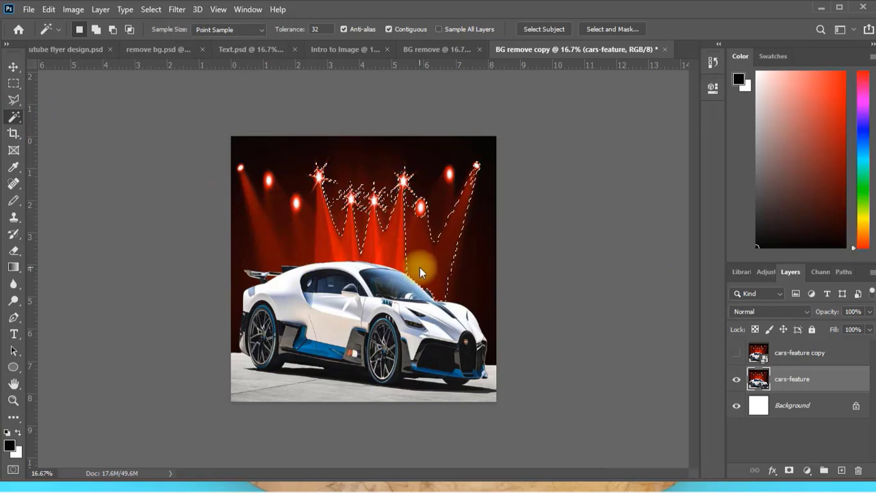
pyautogui.click(283, 307)
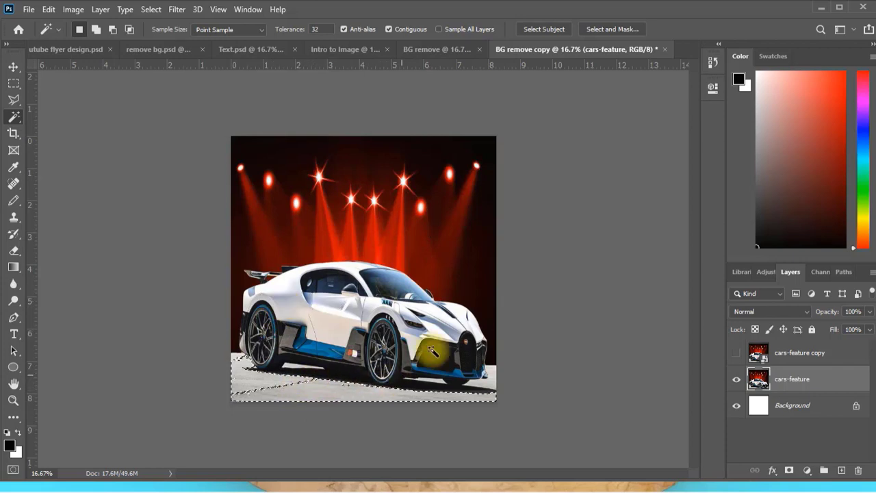
pyautogui.click(479, 300)
pyautogui.hotkey('ctrl', 'd')
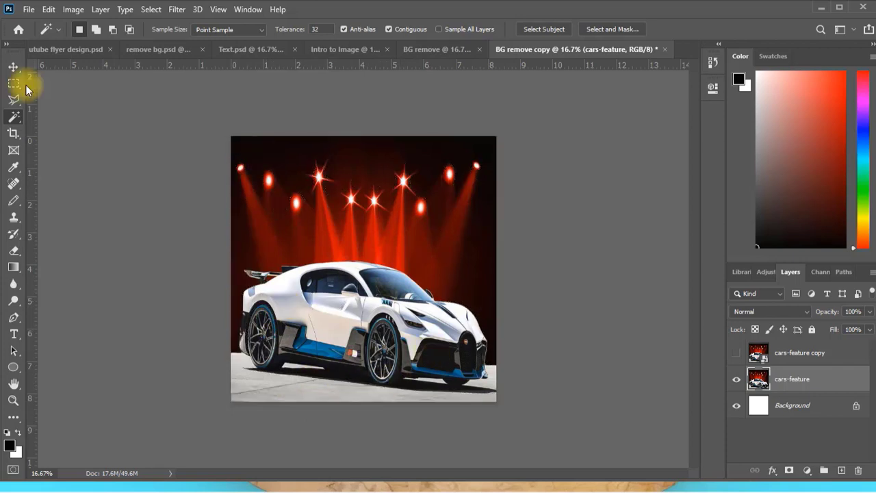
# - Draw a closed straight-edged selection roughly around the whole car with the Polygonal Lasso at 0 px feather
pyautogui.click(13, 66)
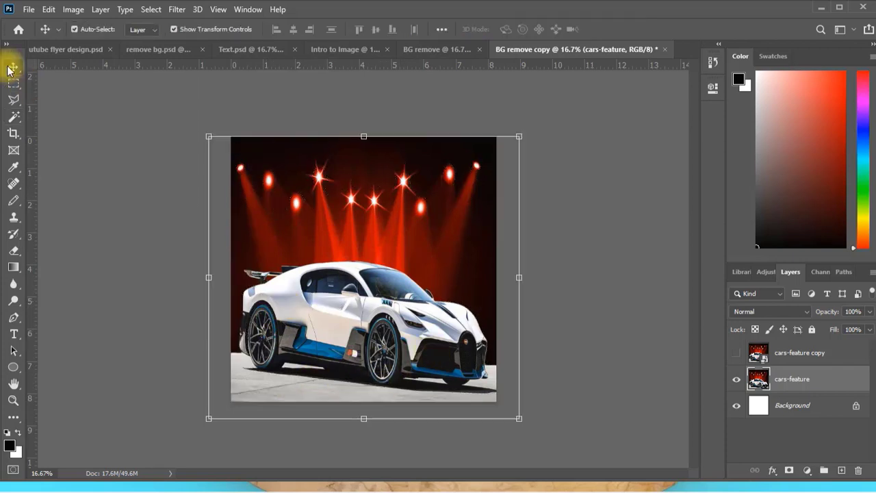
pyautogui.click(15, 103)
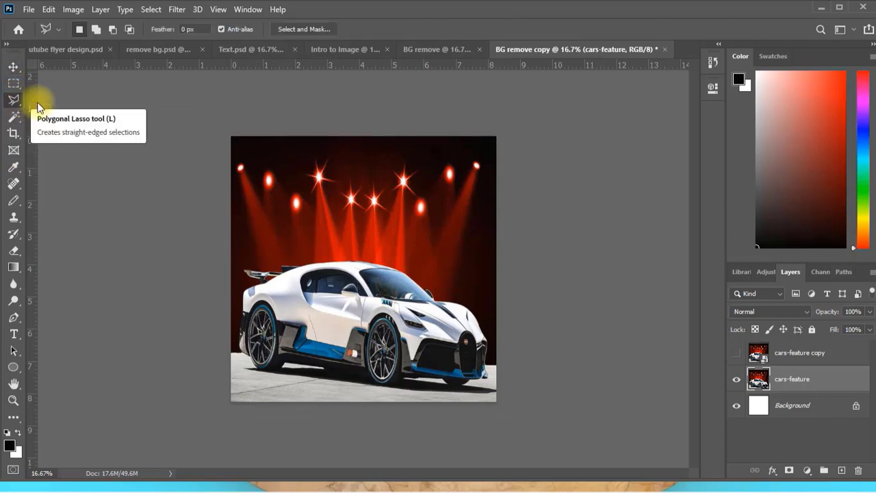
pyautogui.click(240, 258)
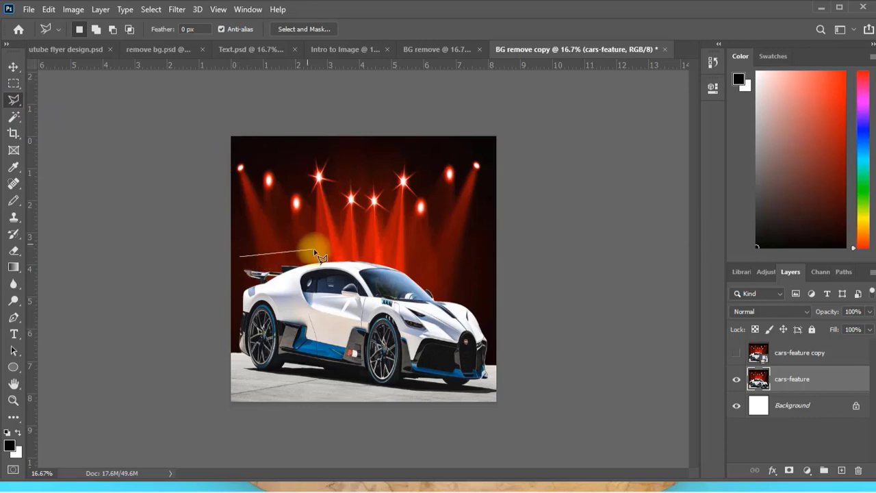
pyautogui.click(414, 264)
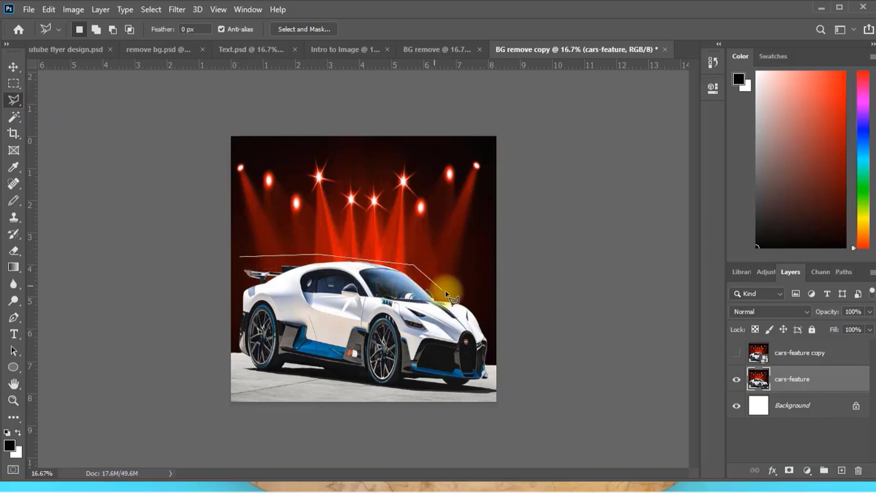
pyautogui.click(486, 317)
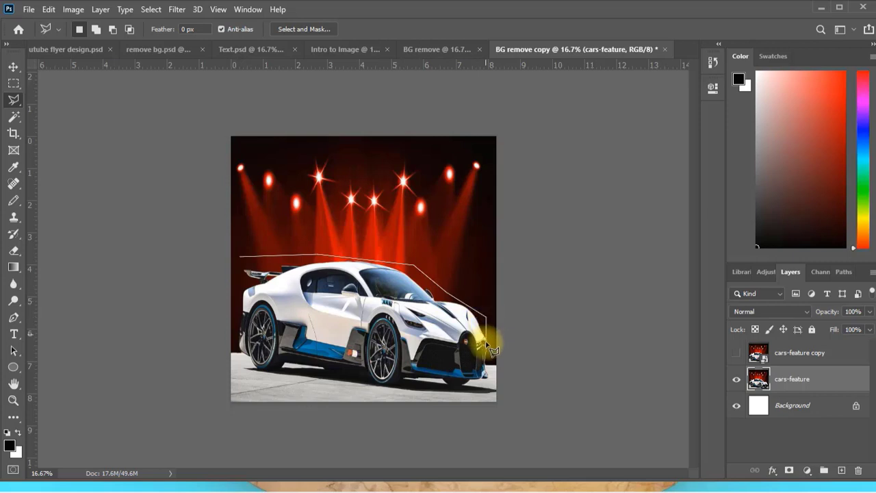
pyautogui.click(491, 355)
pyautogui.click(488, 385)
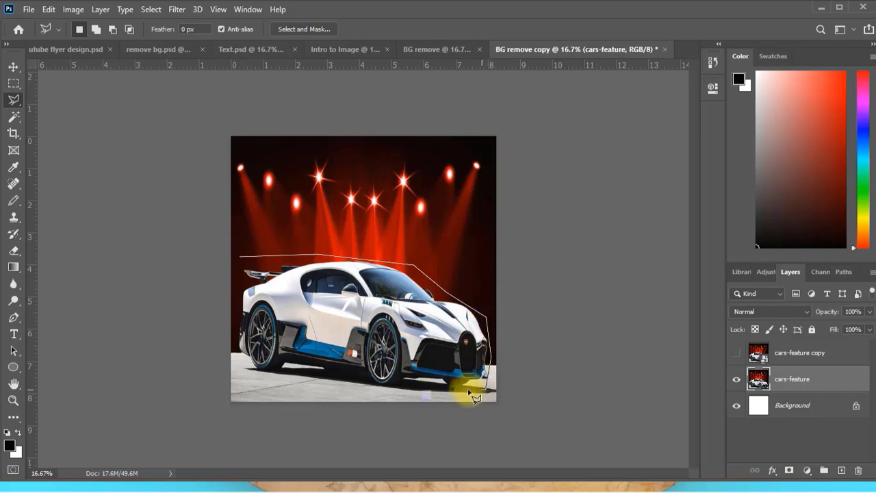
pyautogui.click(339, 387)
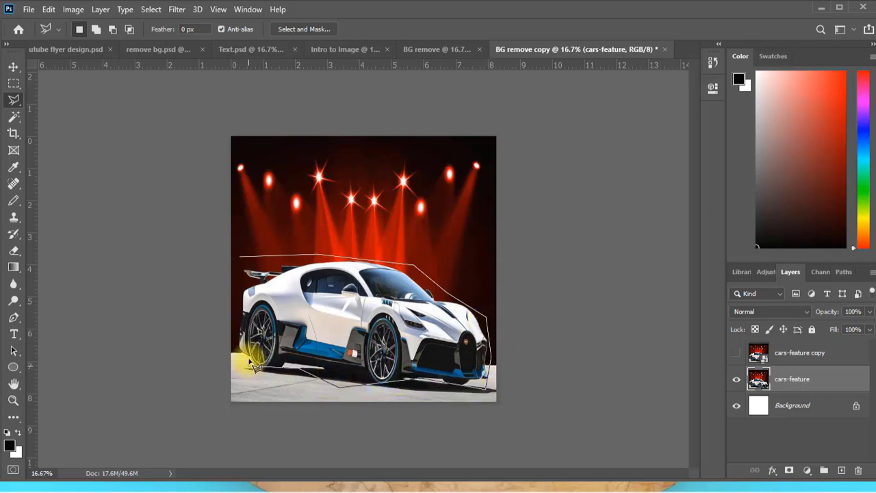
pyautogui.click(239, 340)
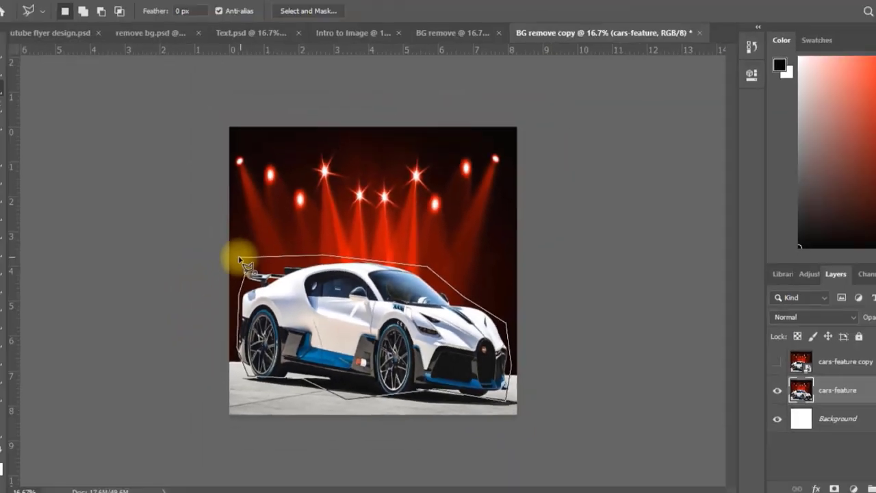
pyautogui.click(225, 276)
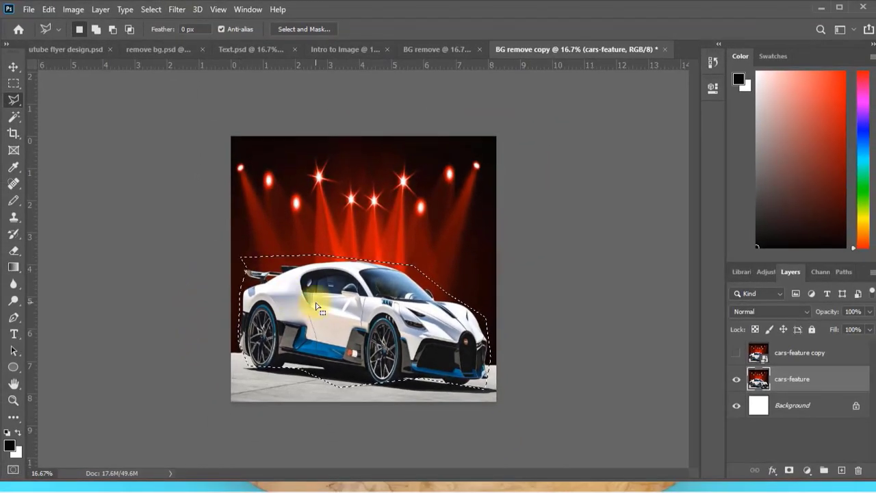
# - Copy the selected car into the upper part of the BG remove document and place its layer beneath girl-5040854_1920
pyautogui.click(13, 67)
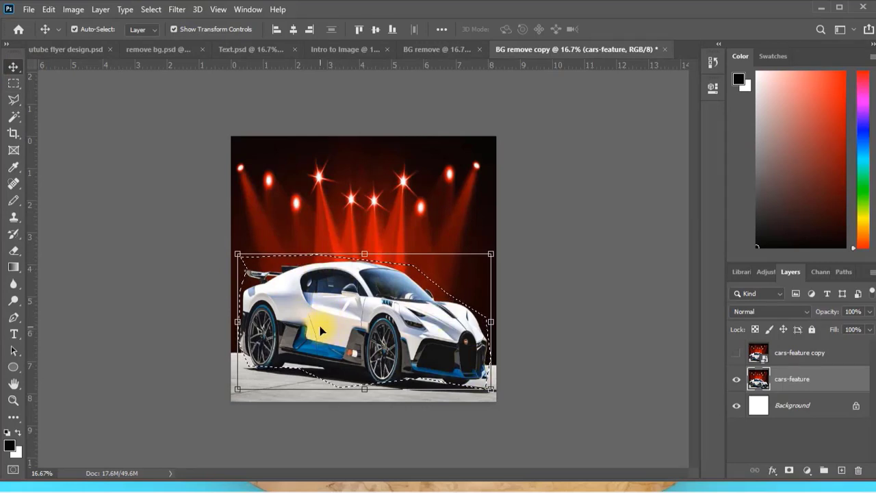
pyautogui.moveTo(321, 330); pyautogui.dragTo(352, 225)
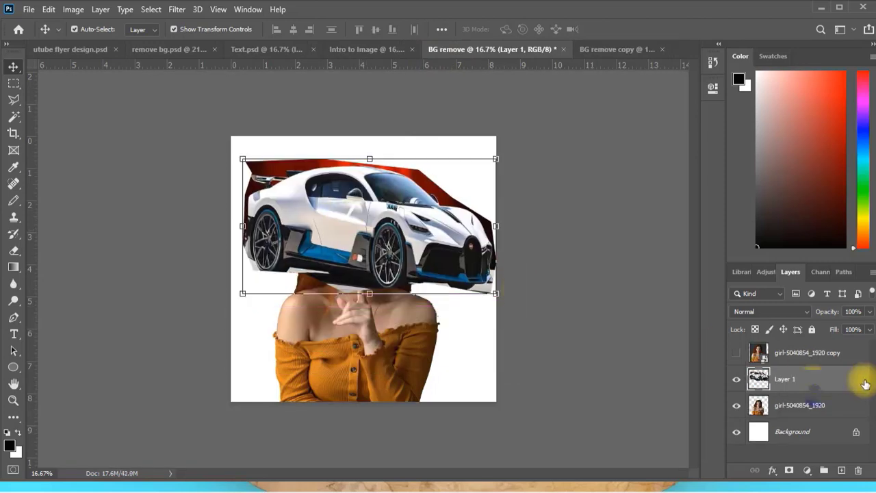
pyautogui.moveTo(813, 387); pyautogui.dragTo(801, 419)
pyautogui.click(578, 218)
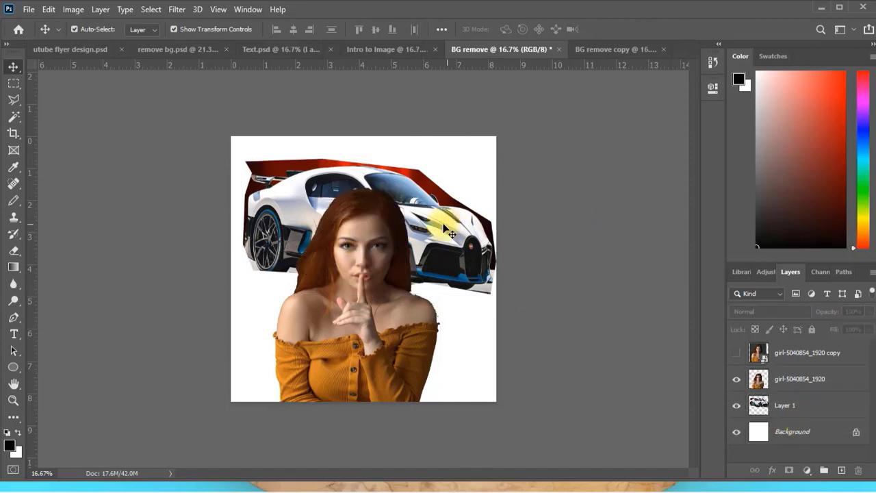
pyautogui.click(443, 231)
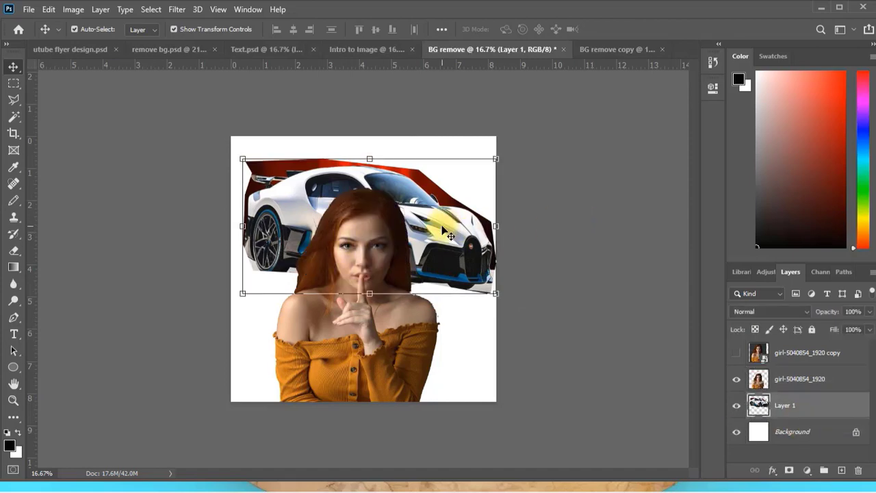
# - Deselect the car in BG remove copy, try moving the cars-feature layer, and undo back to the original car selection
pyautogui.click(609, 48)
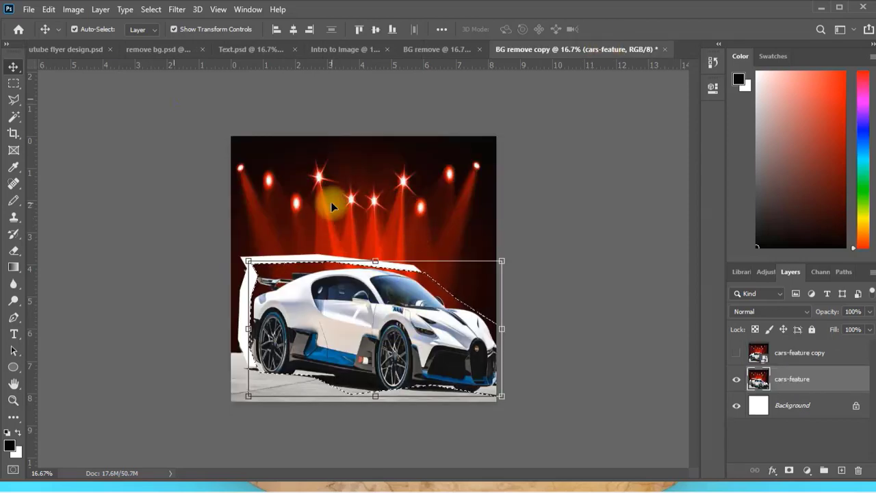
pyautogui.click(151, 10)
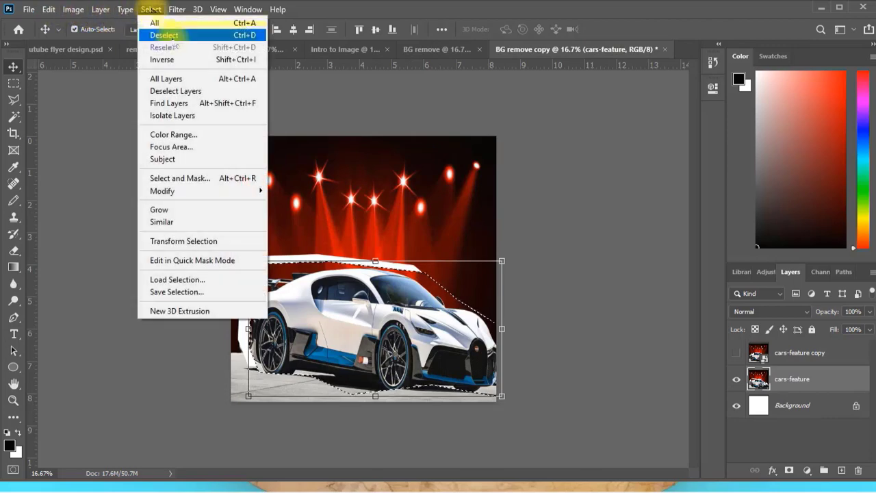
pyautogui.click(163, 35)
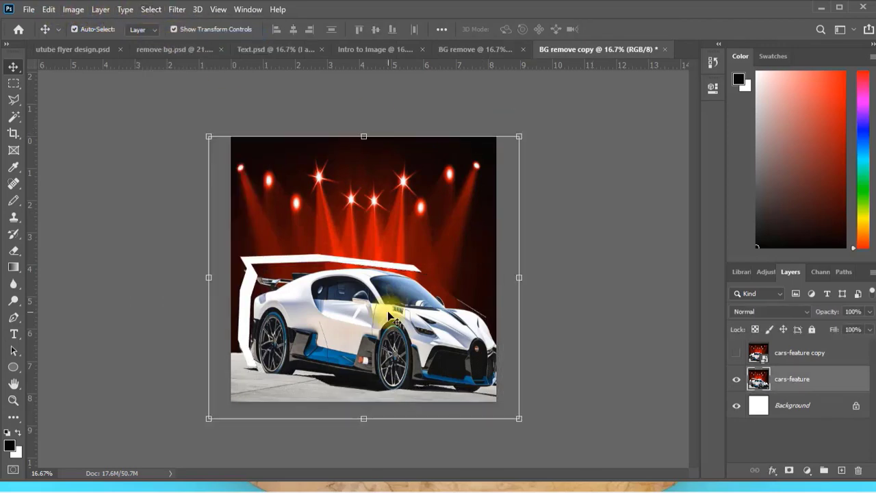
pyautogui.moveTo(389, 316); pyautogui.dragTo(387, 307)
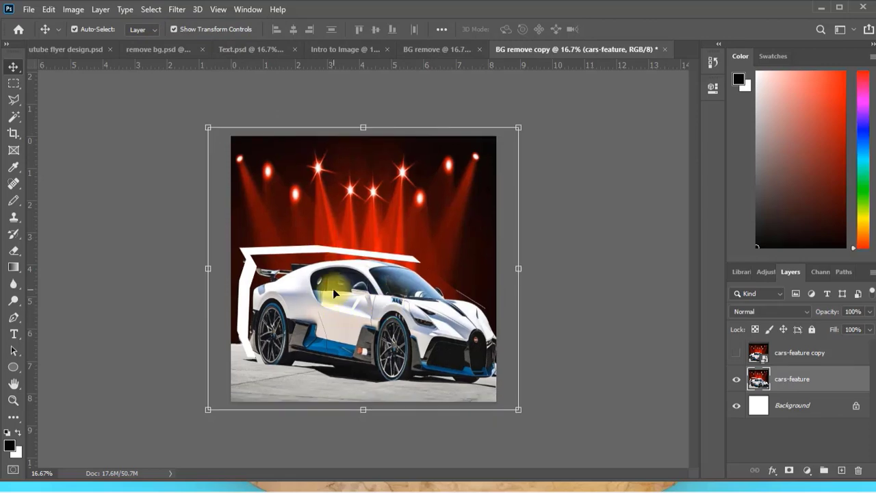
pyautogui.hotkey('ctrl', 'z')
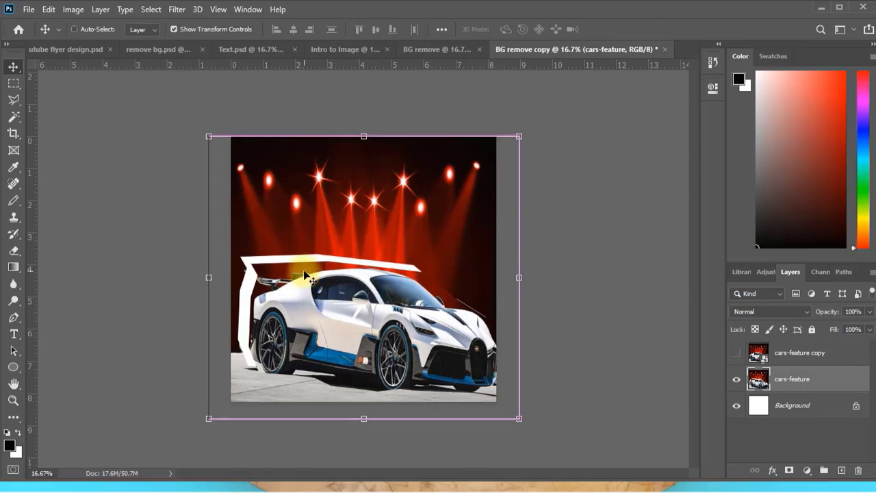
pyautogui.hotkey('ctrl', 'z')
pyautogui.hotkey('ctrl', 'z')
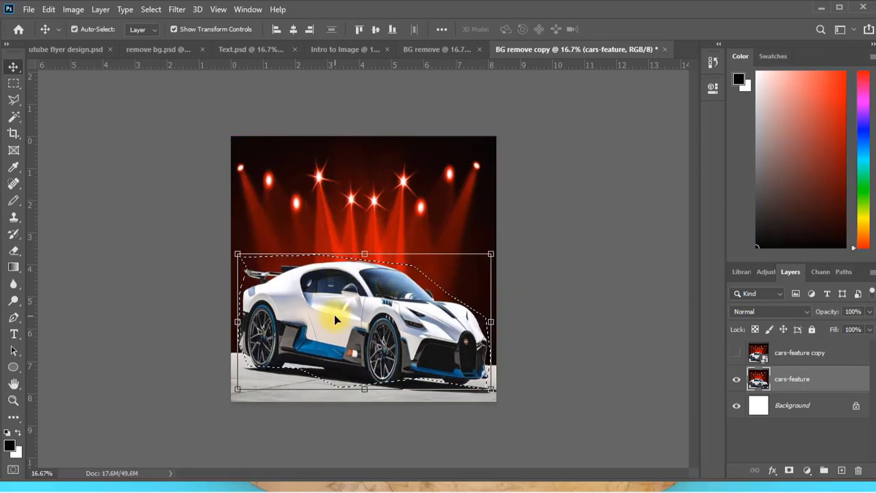
# - Copy the selected car into the BG remove document, and clear the selection in BG remove copy, keeping the cars-feature layer active
pyautogui.moveTo(334, 314); pyautogui.dragTo(363, 241)
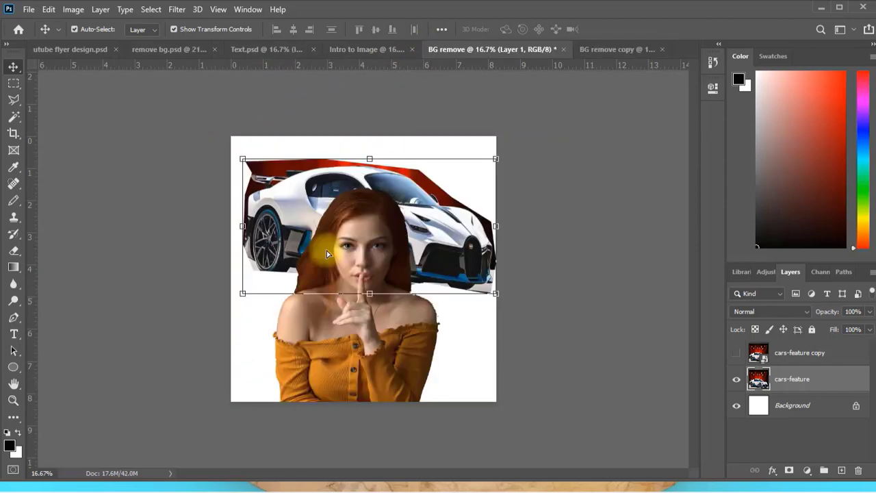
pyautogui.click(608, 47)
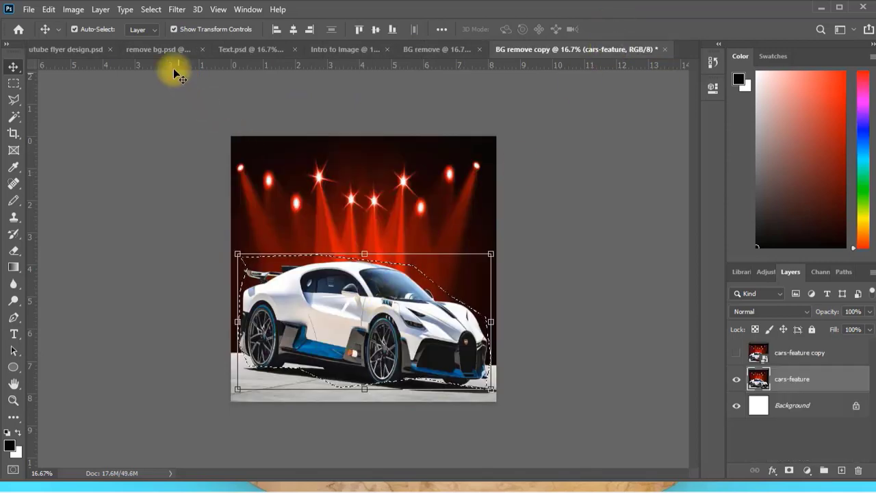
pyautogui.click(150, 9)
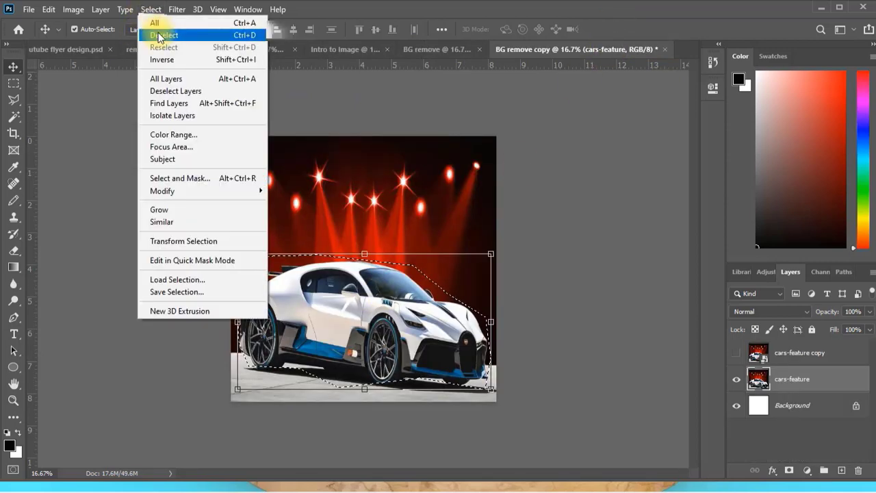
pyautogui.click(159, 37)
pyautogui.click(543, 183)
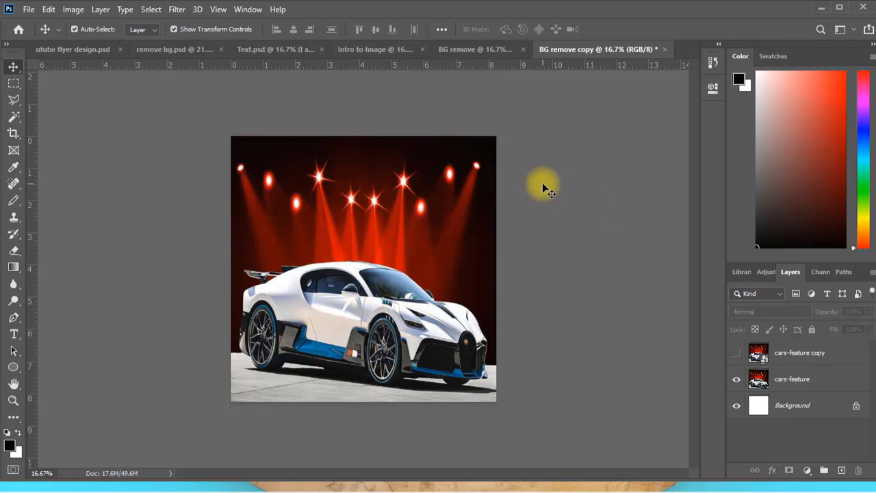
pyautogui.click(334, 337)
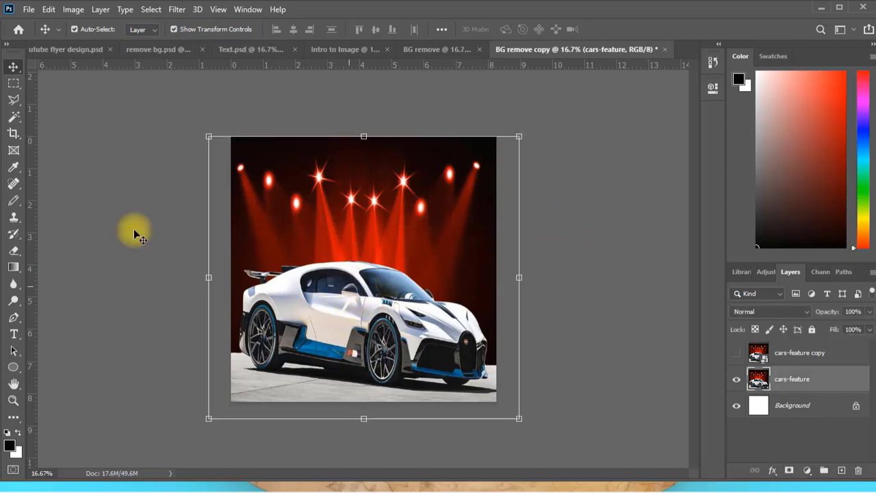
pyautogui.click(14, 100)
pyautogui.rightClick(21, 106)
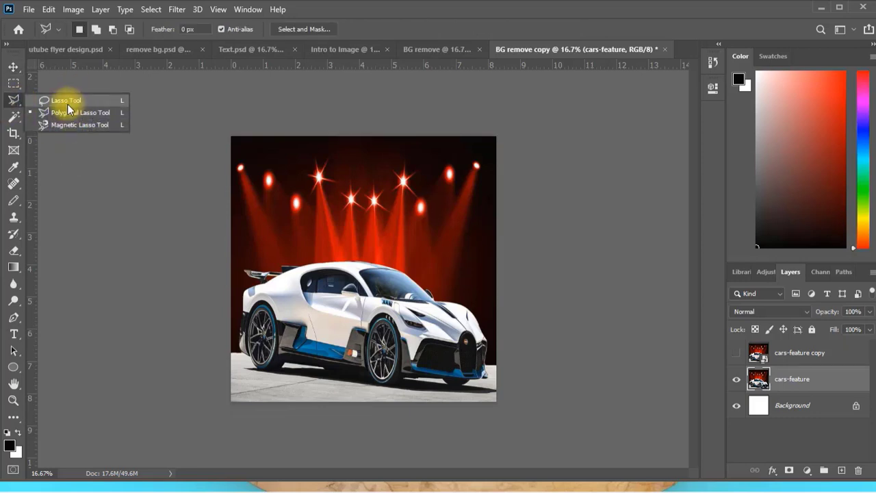
pyautogui.click(20, 103)
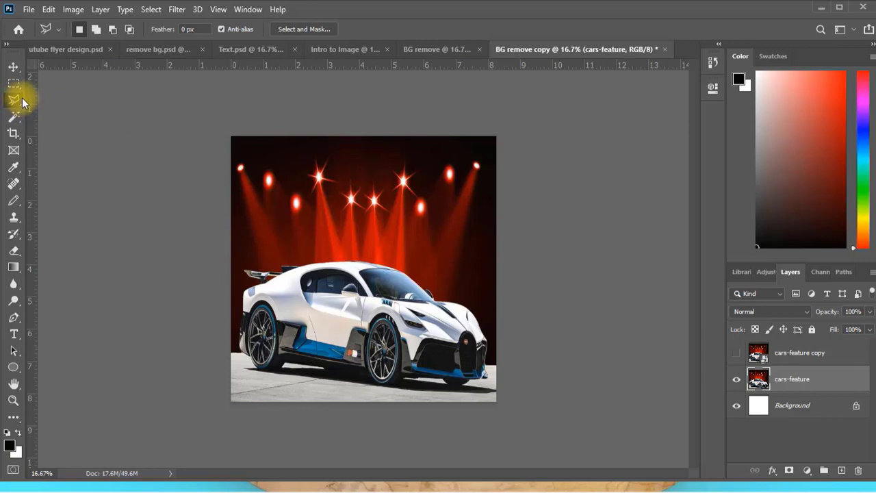
# - Draw a closed Pen tool path roughly around the whole car, starting and ending at the rear spoiler
pyautogui.rightClick(16, 319)
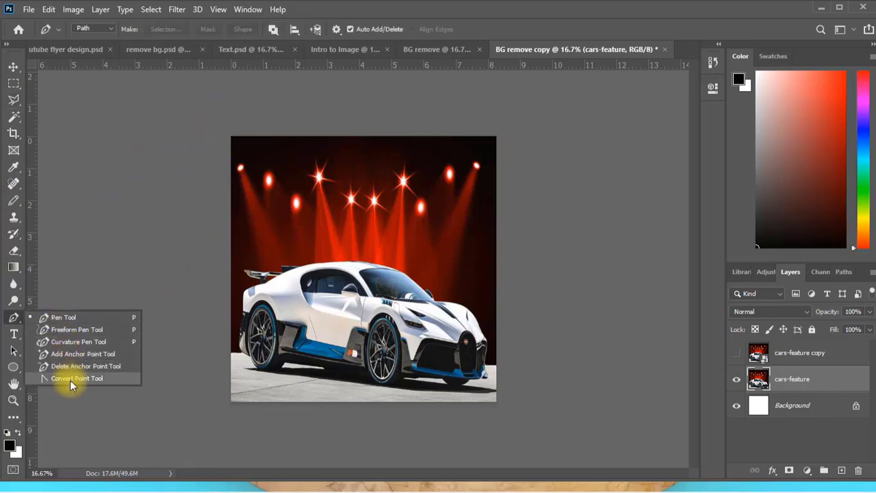
pyautogui.click(63, 318)
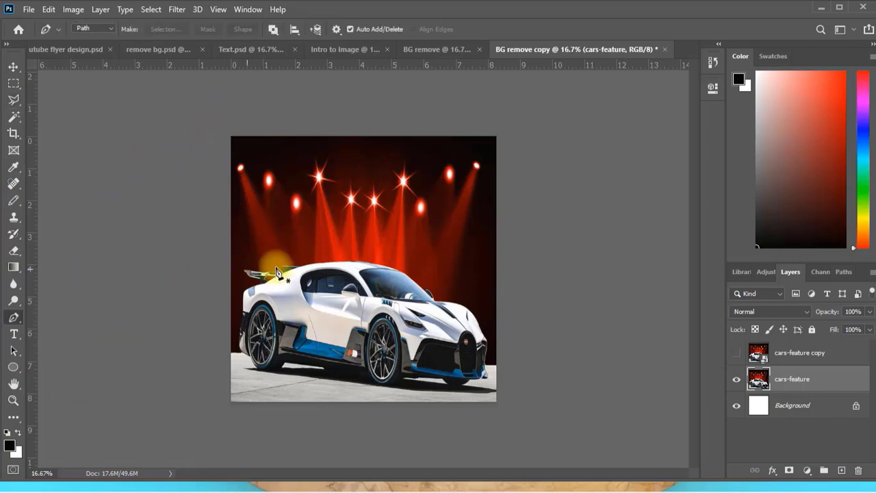
pyautogui.click(256, 266)
pyautogui.click(338, 255)
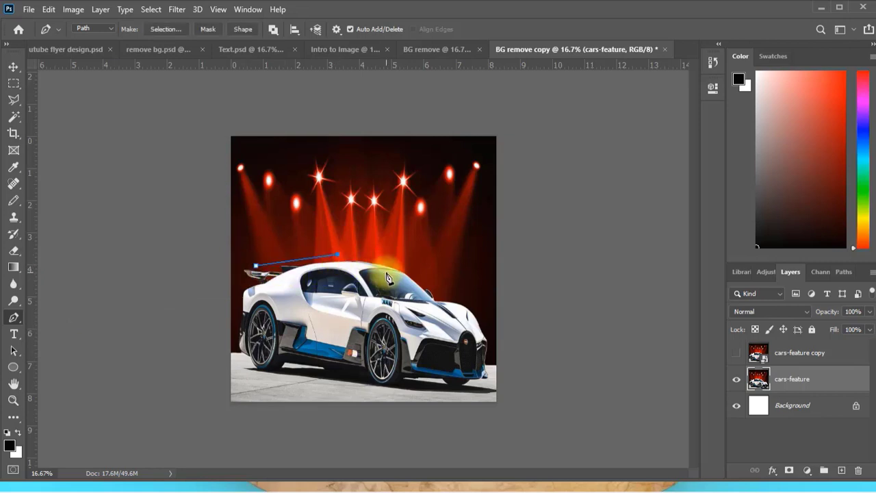
pyautogui.click(414, 276)
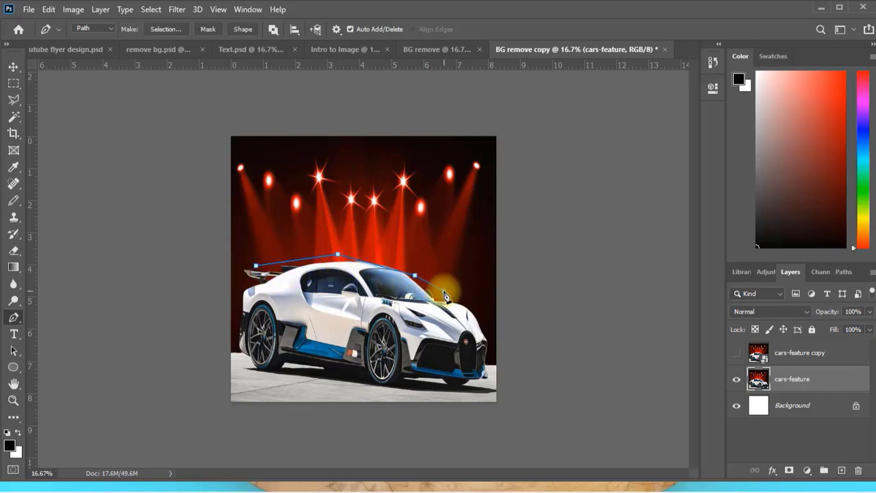
pyautogui.click(443, 291)
pyautogui.click(459, 295)
pyautogui.click(475, 310)
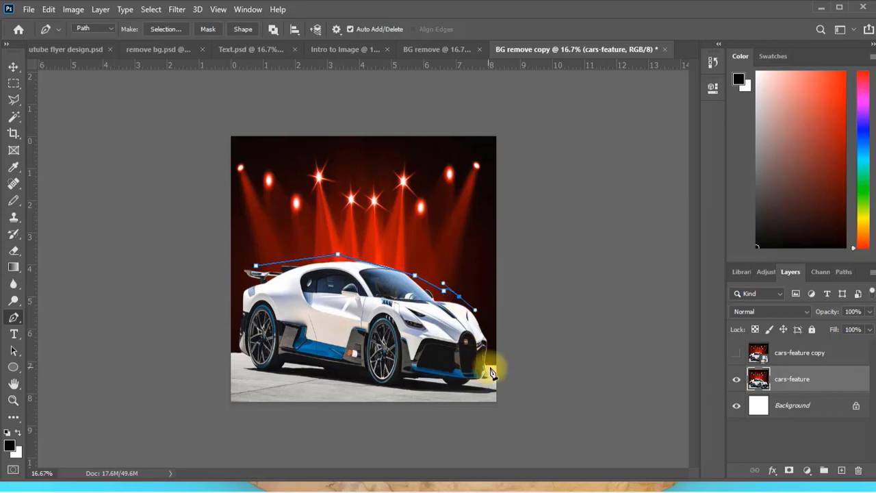
pyautogui.click(490, 367)
pyautogui.click(485, 380)
pyautogui.click(255, 267)
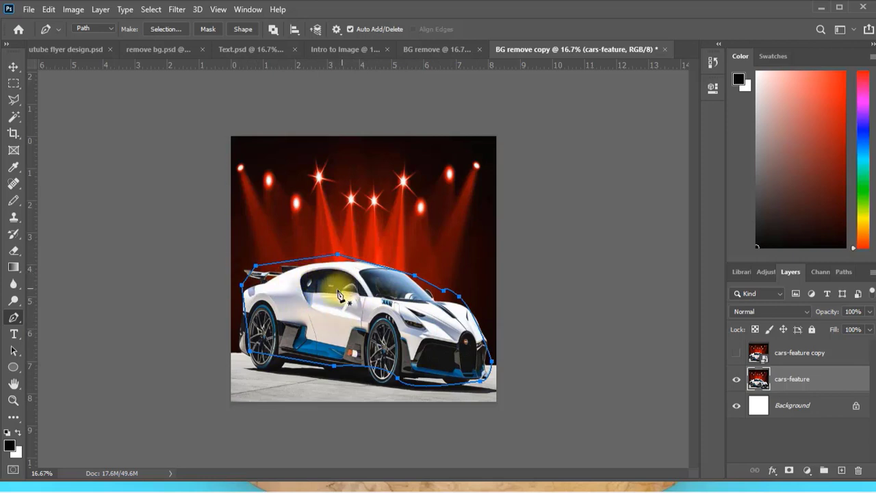
# - Delete the path's anchor point beside the car's rear, just below the spoiler
pyautogui.click(15, 320)
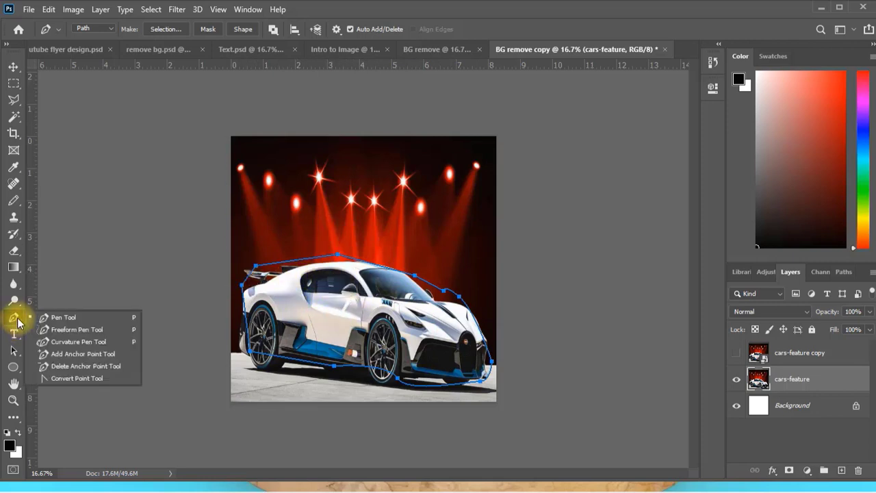
pyautogui.click(69, 367)
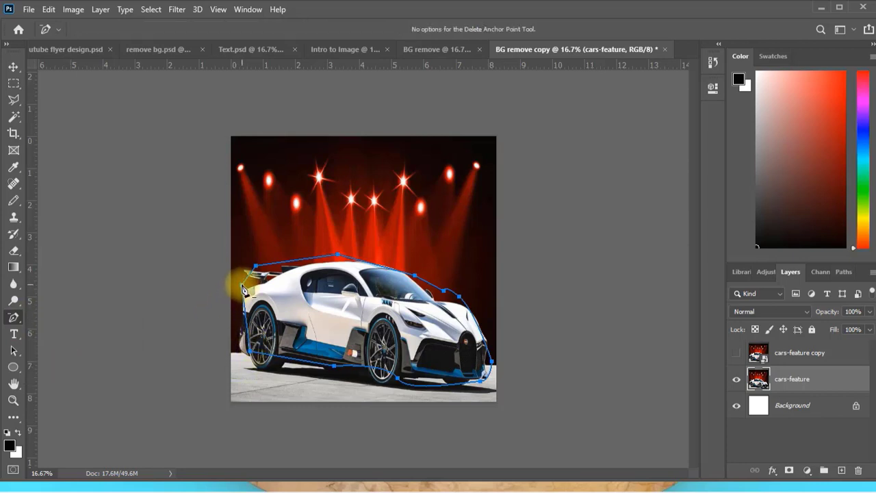
pyautogui.click(244, 290)
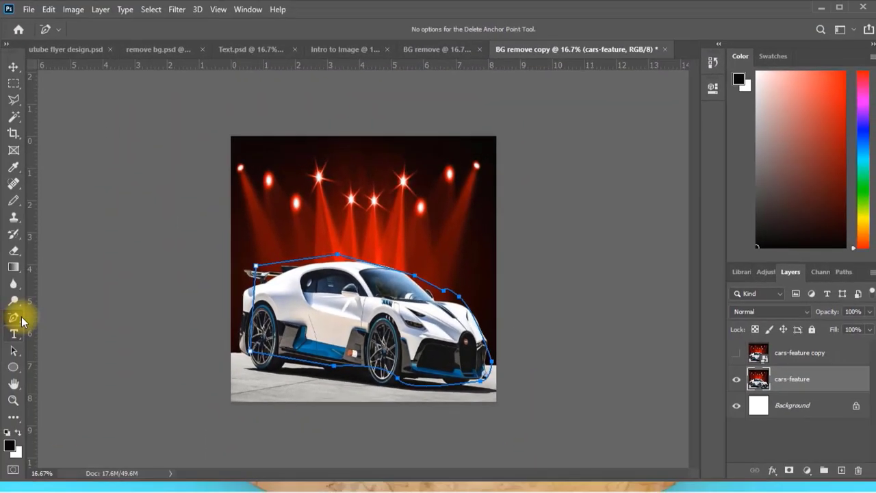
# - Add an anchor point on the path's rear edge, pull it outward past the car's rear, and add another between spoiler and roof
pyautogui.rightClick(13, 317)
pyautogui.click(63, 356)
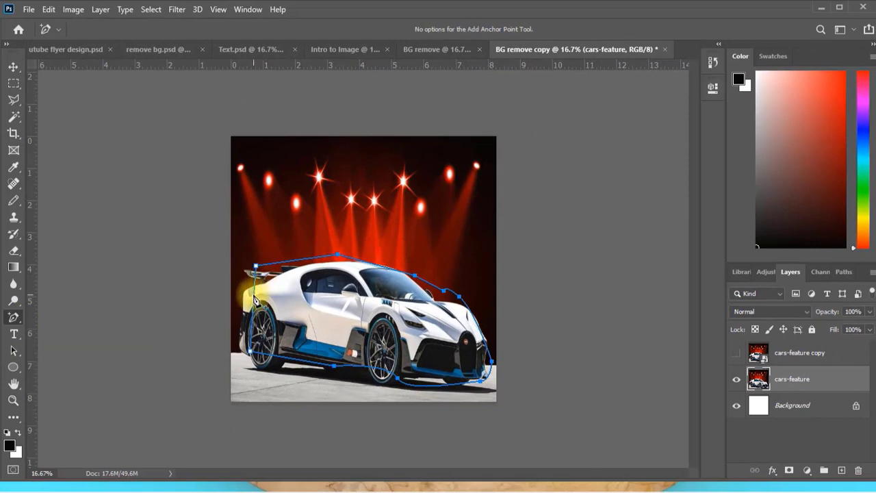
pyautogui.click(254, 296)
pyautogui.moveTo(254, 296); pyautogui.dragTo(241, 306)
pyautogui.click(290, 260)
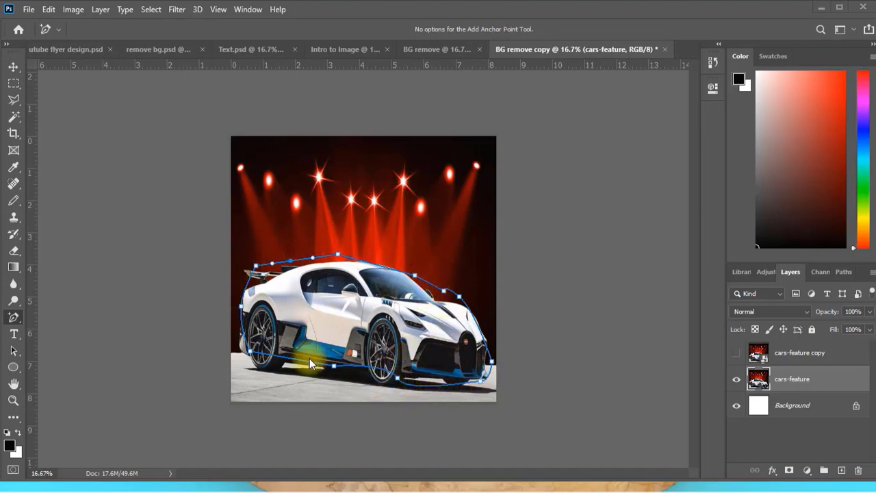
# - Convert the path around the car into a selection and copy the selected car into the BG remove document
pyautogui.rightClick(326, 308)
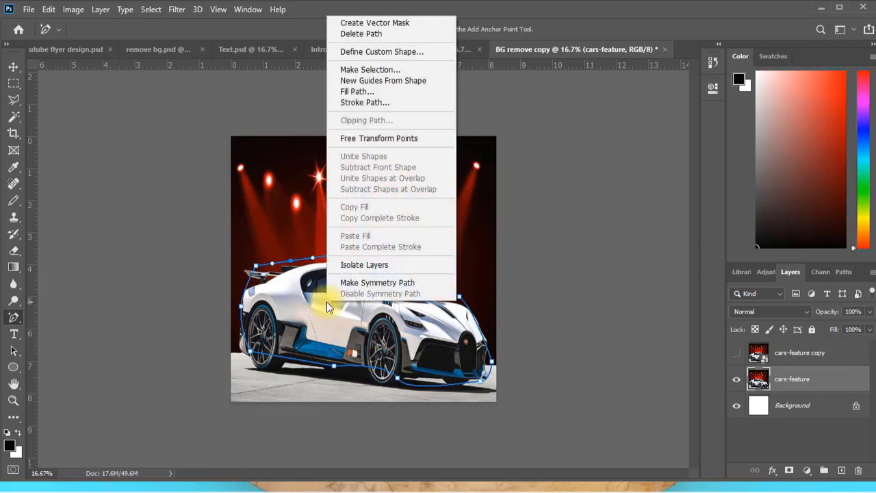
pyautogui.click(357, 71)
pyautogui.click(501, 112)
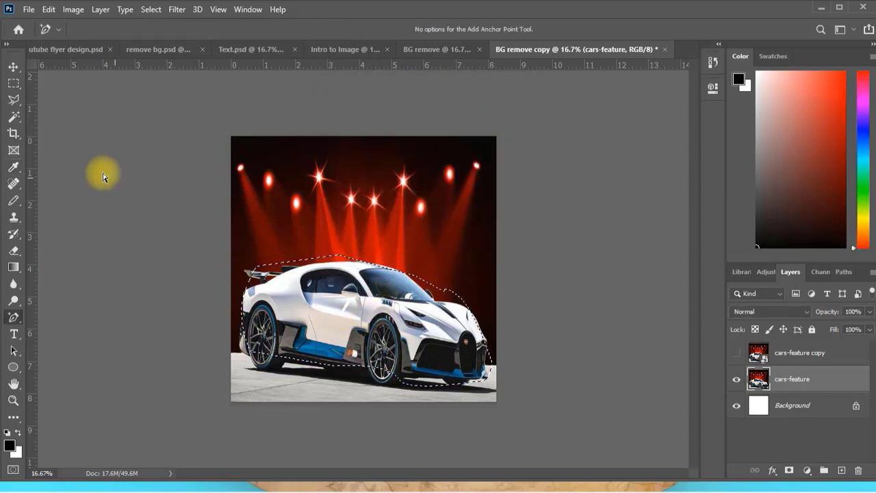
pyautogui.click(13, 67)
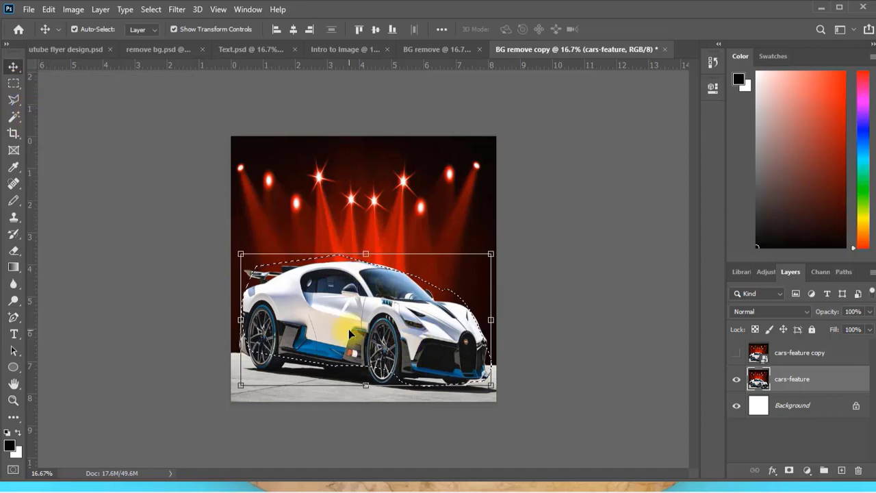
pyautogui.moveTo(352, 334); pyautogui.dragTo(464, 236)
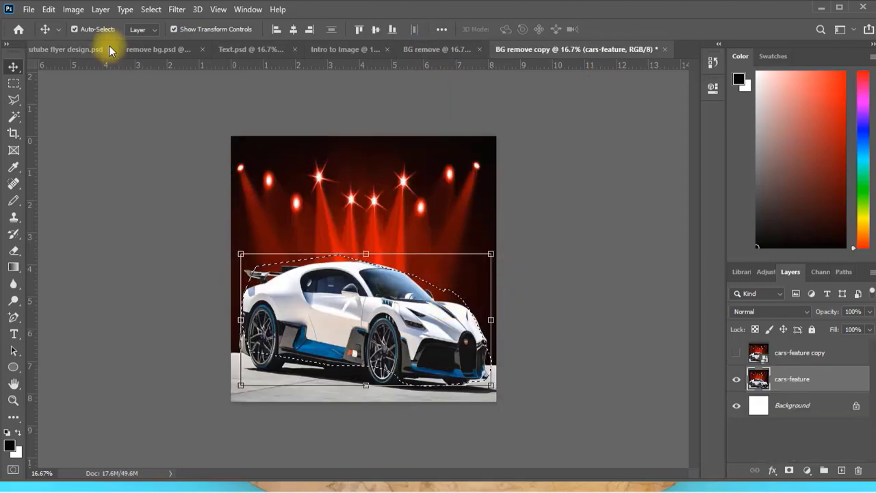
# - Clear the path-based selection in BG remove copy and make the cars-feature layer active
pyautogui.click(150, 9)
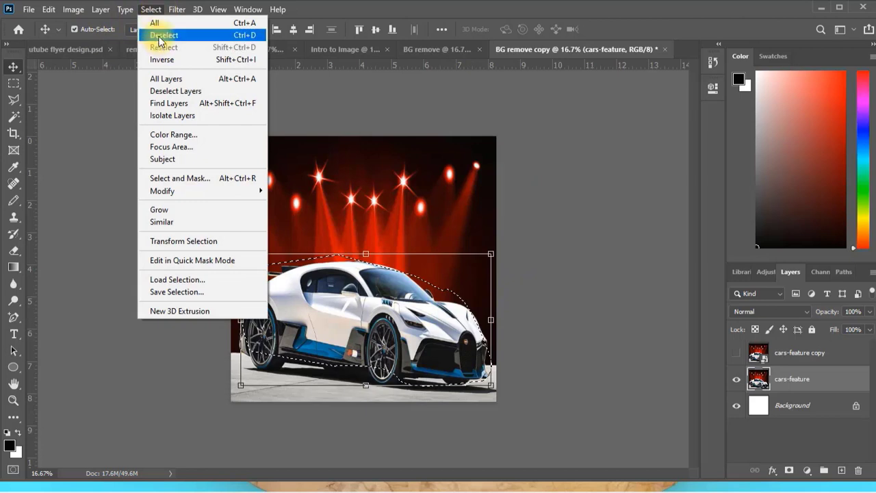
pyautogui.click(161, 36)
pyautogui.click(281, 106)
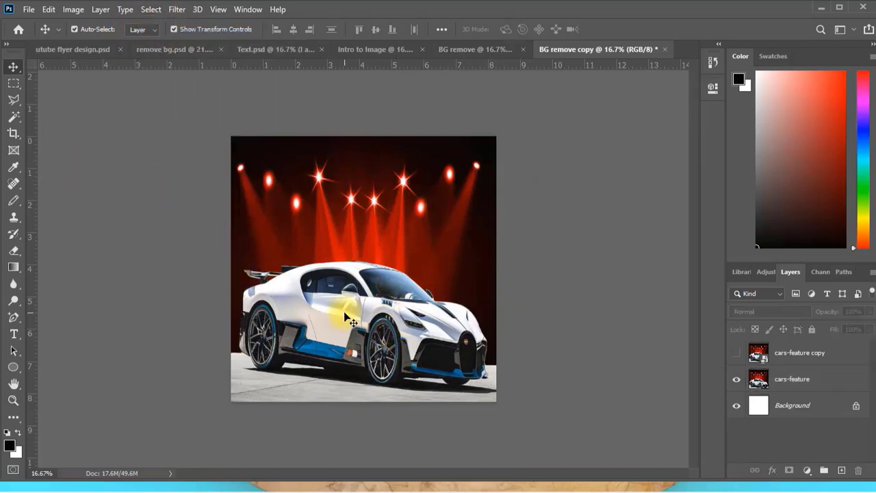
pyautogui.click(358, 297)
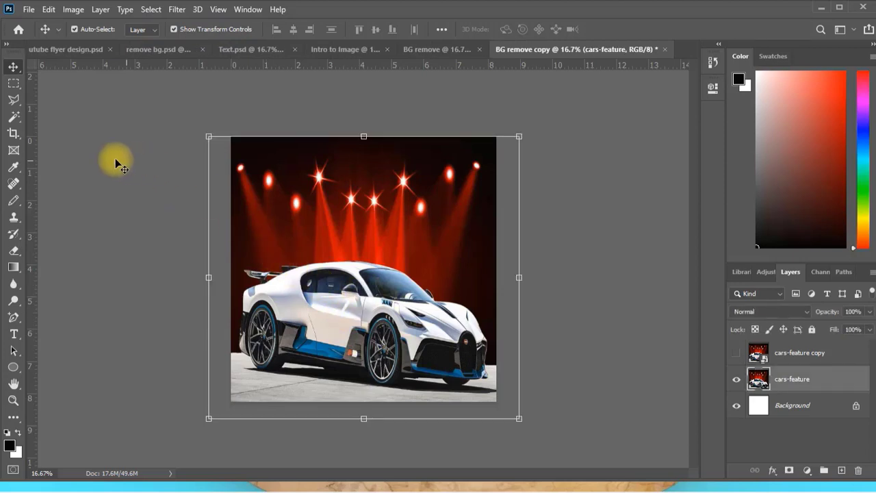
# - Crop the BG remove copy document closely around the car, and shift the cars-feature layer to fill the cropped canvas
pyautogui.click(13, 135)
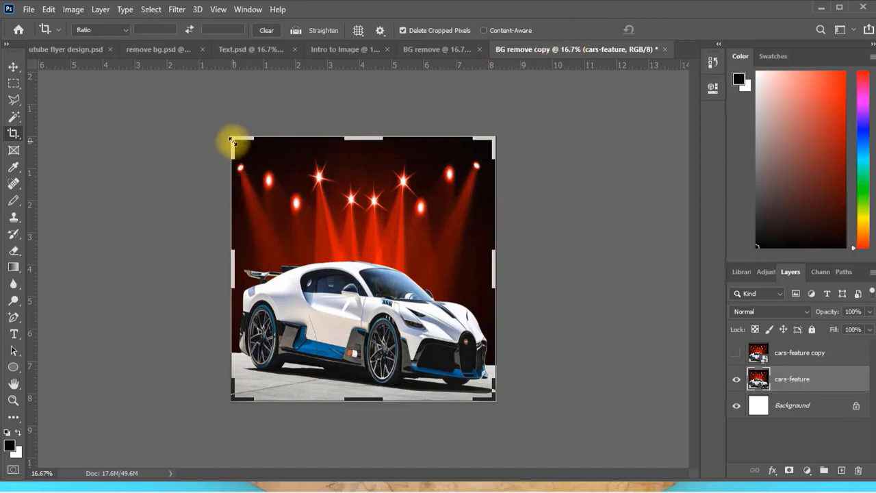
pyautogui.moveTo(232, 139); pyautogui.dragTo(238, 199)
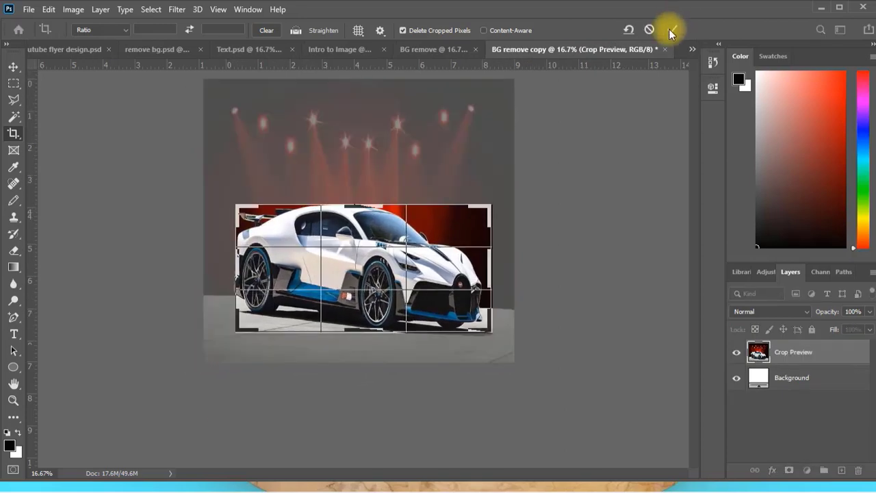
pyautogui.click(669, 29)
pyautogui.press('v')
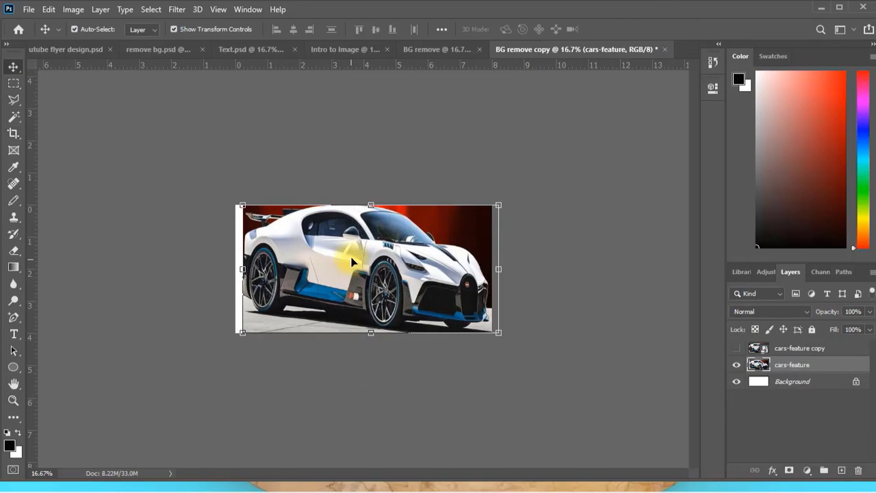
pyautogui.moveTo(348, 254); pyautogui.dragTo(343, 257)
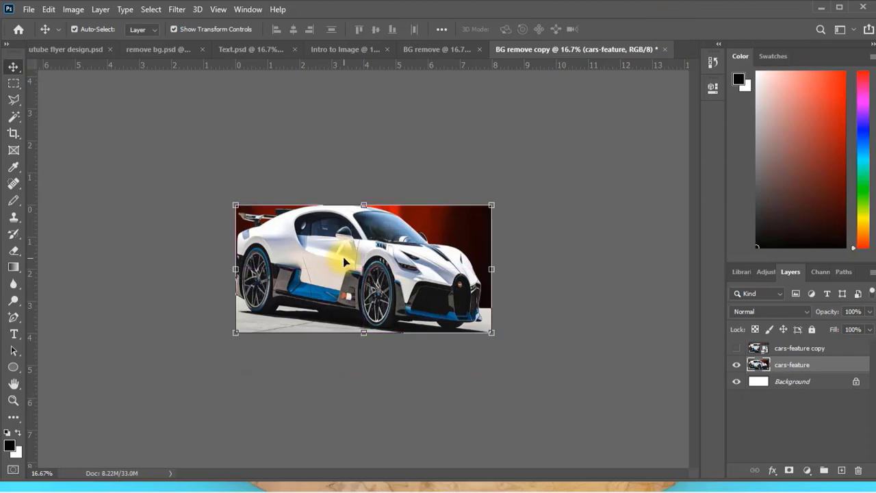
# - View the Secret flyer in remove bg.psd and the layered car cutouts in the BG remove document
pyautogui.click(160, 53)
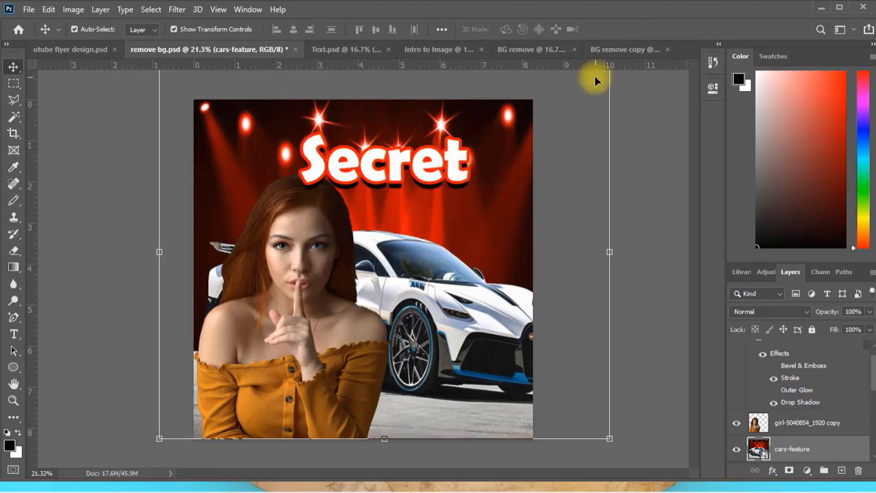
pyautogui.moveTo(595, 76); pyautogui.dragTo(426, 256)
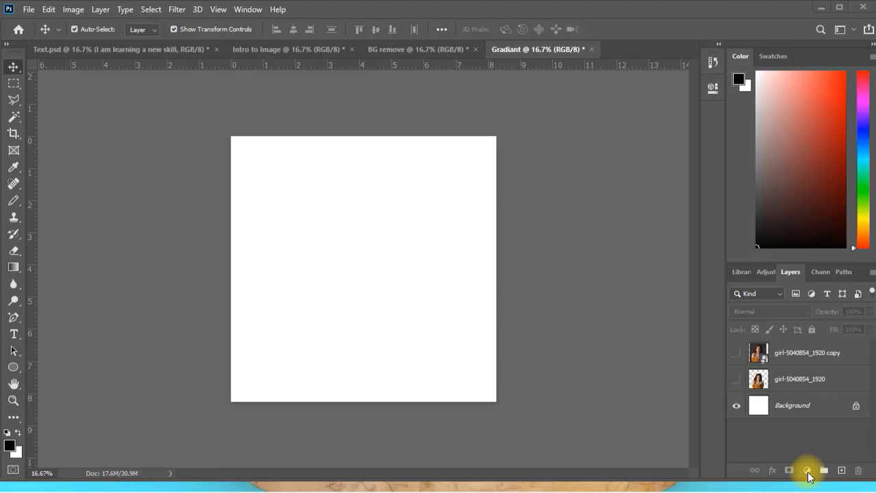
pyautogui.click(395, 53)
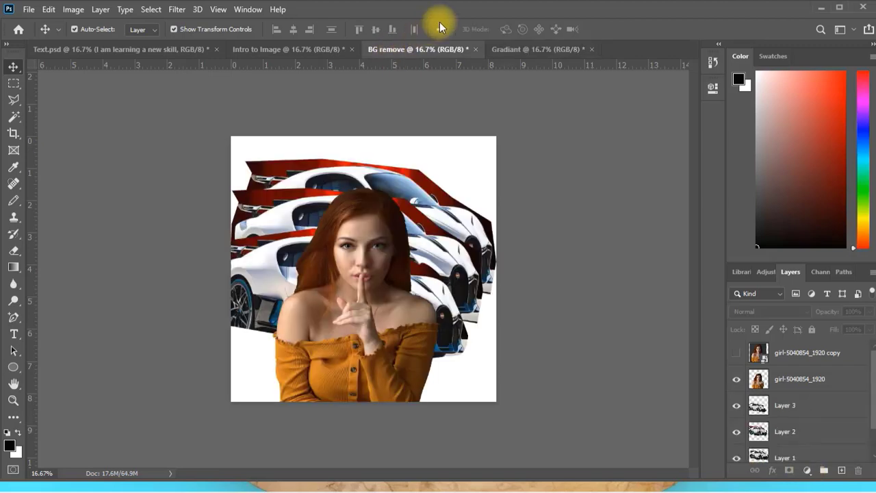